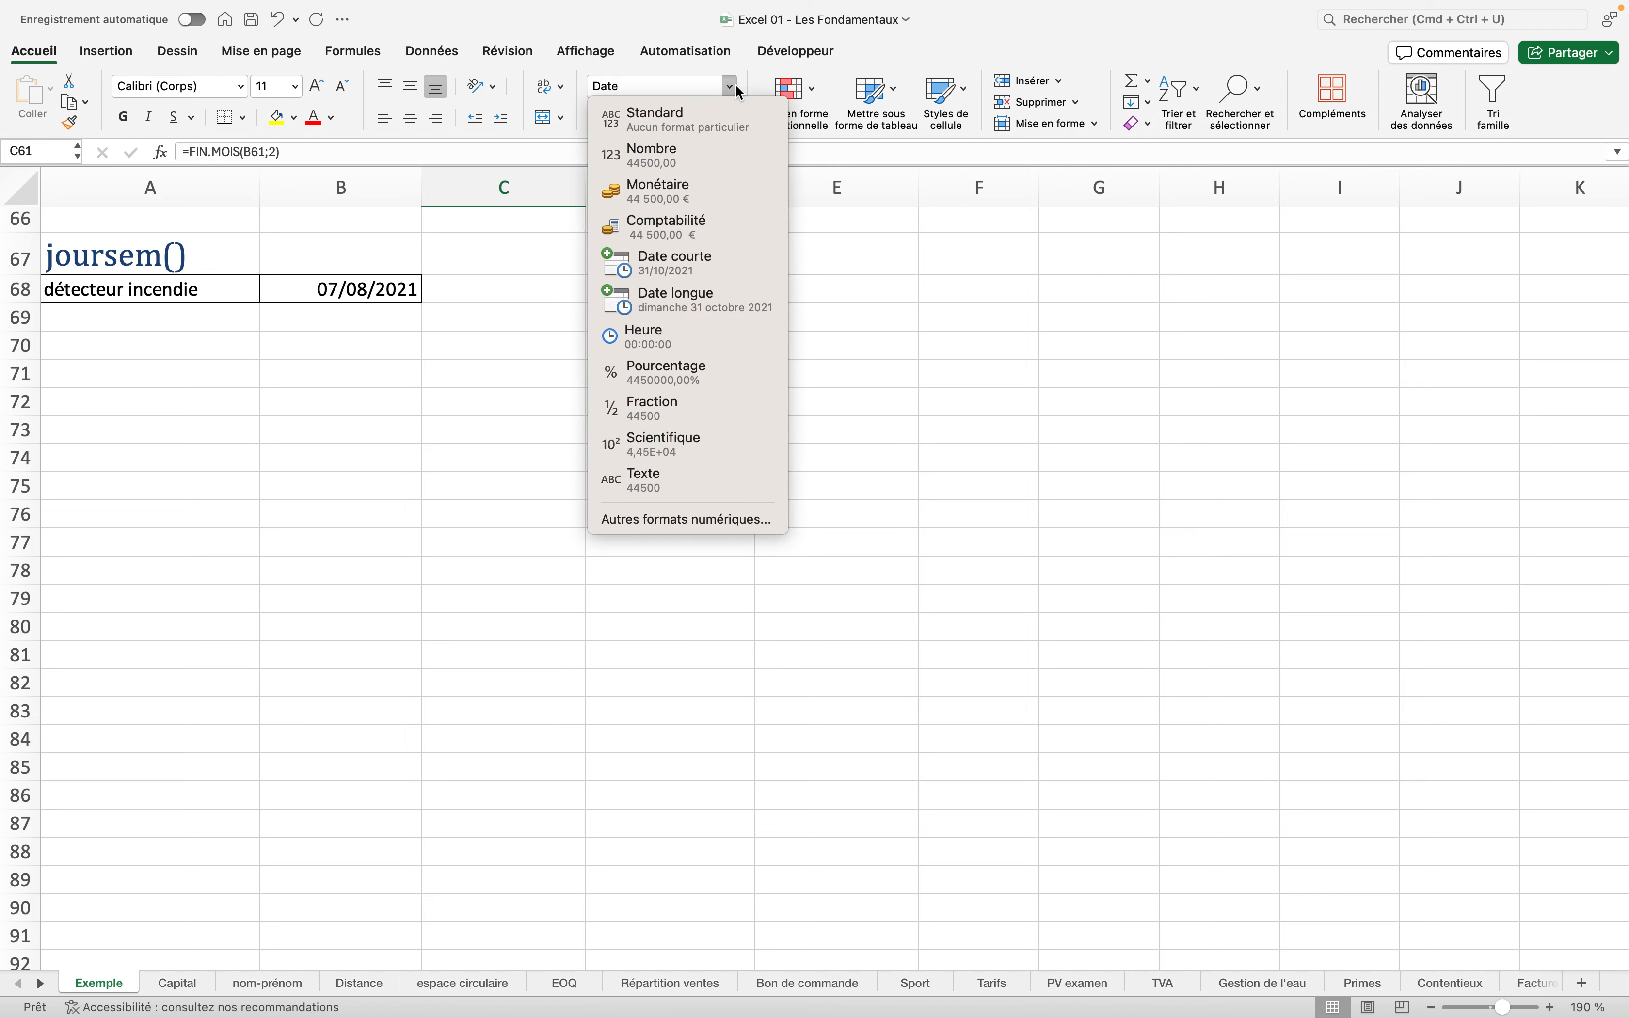
Try the long date format on the end-of-month date in C61 and undo it
left_click(687, 310)
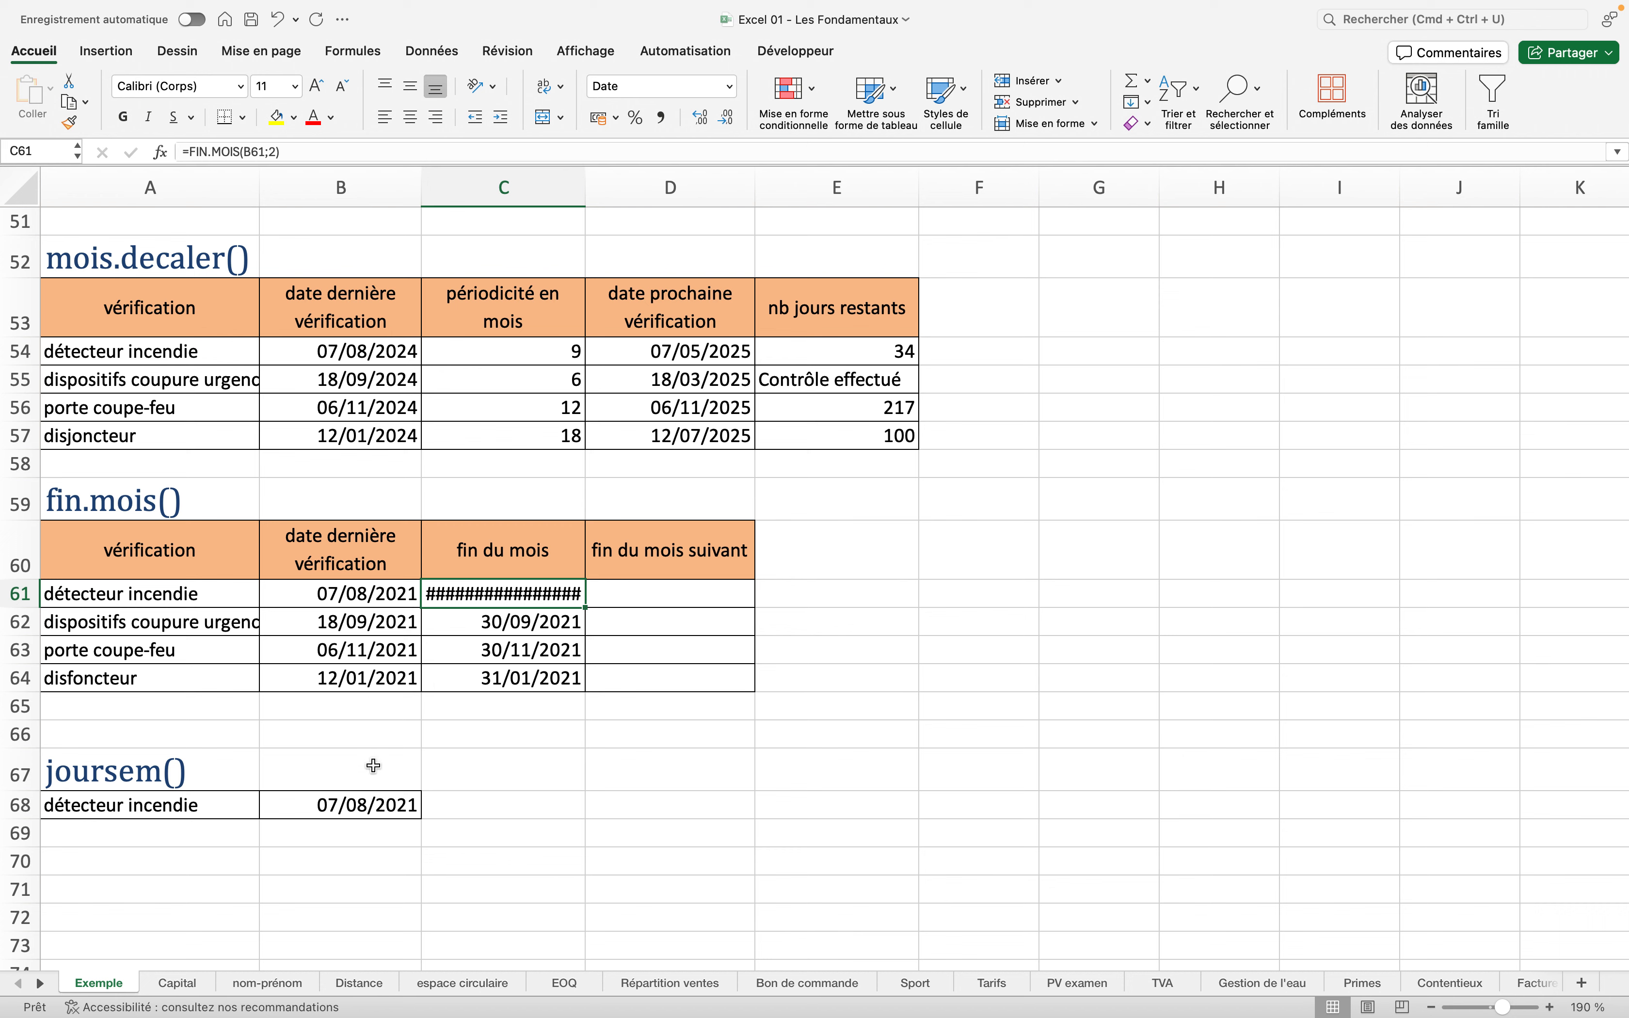
key("super+z")
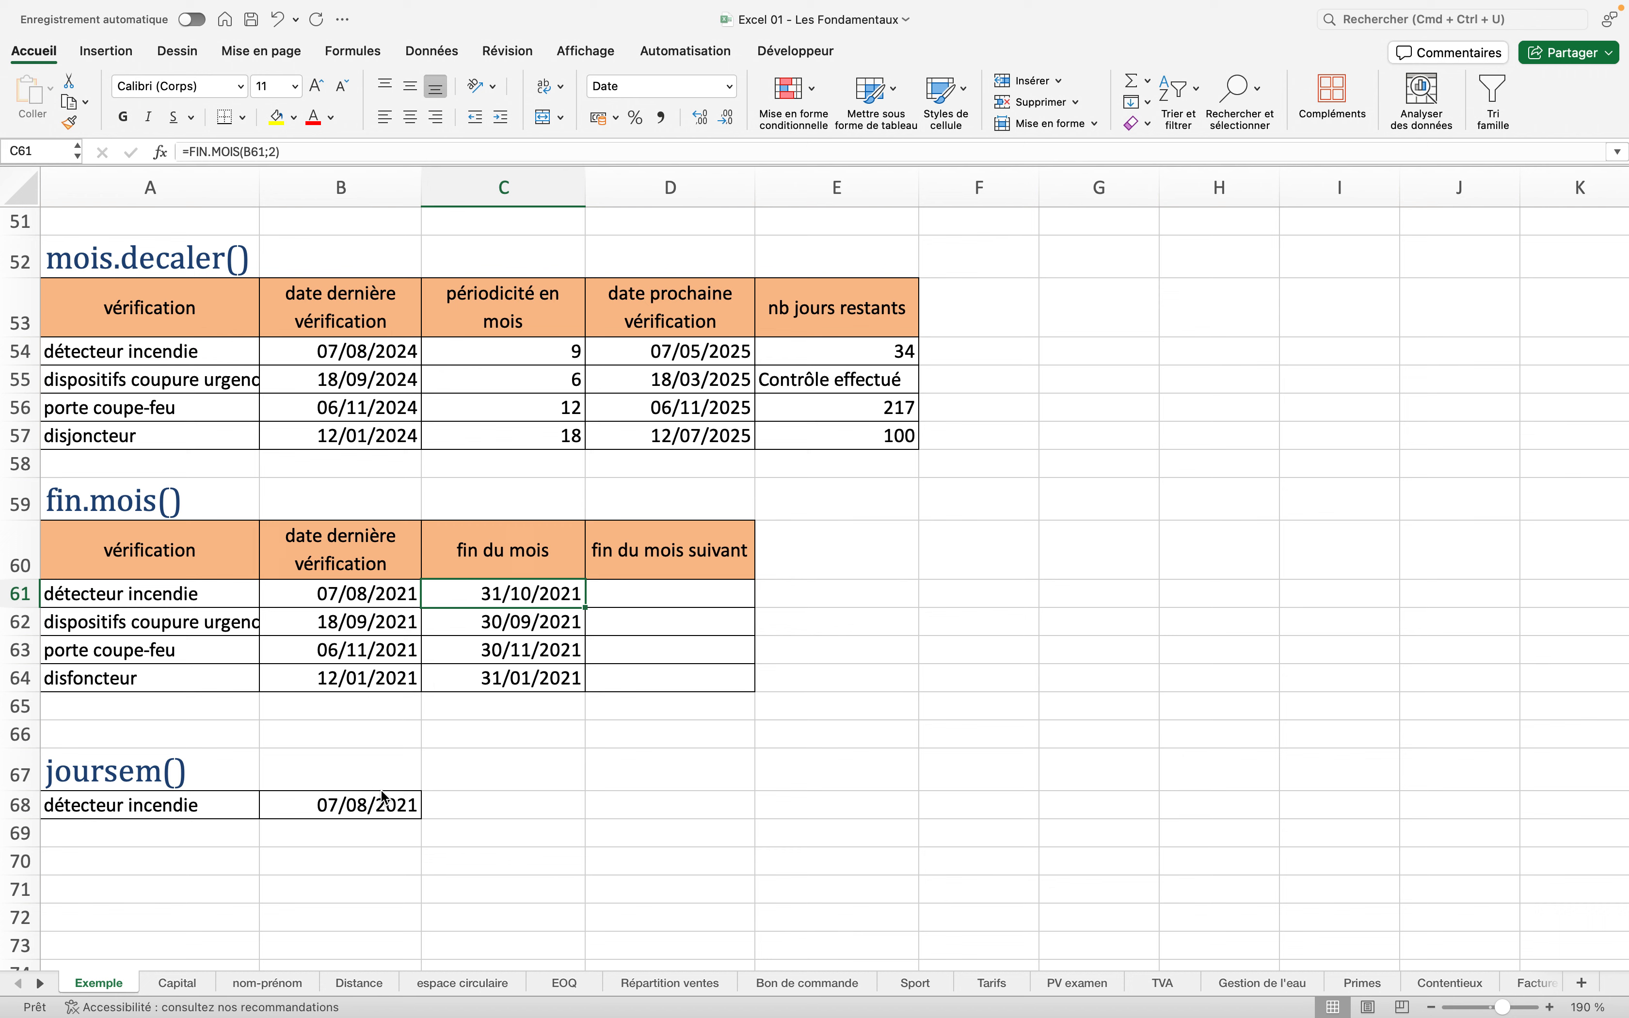
Format the joursem date in B68 as a long date and widen column B to fit it
left_click(350, 809)
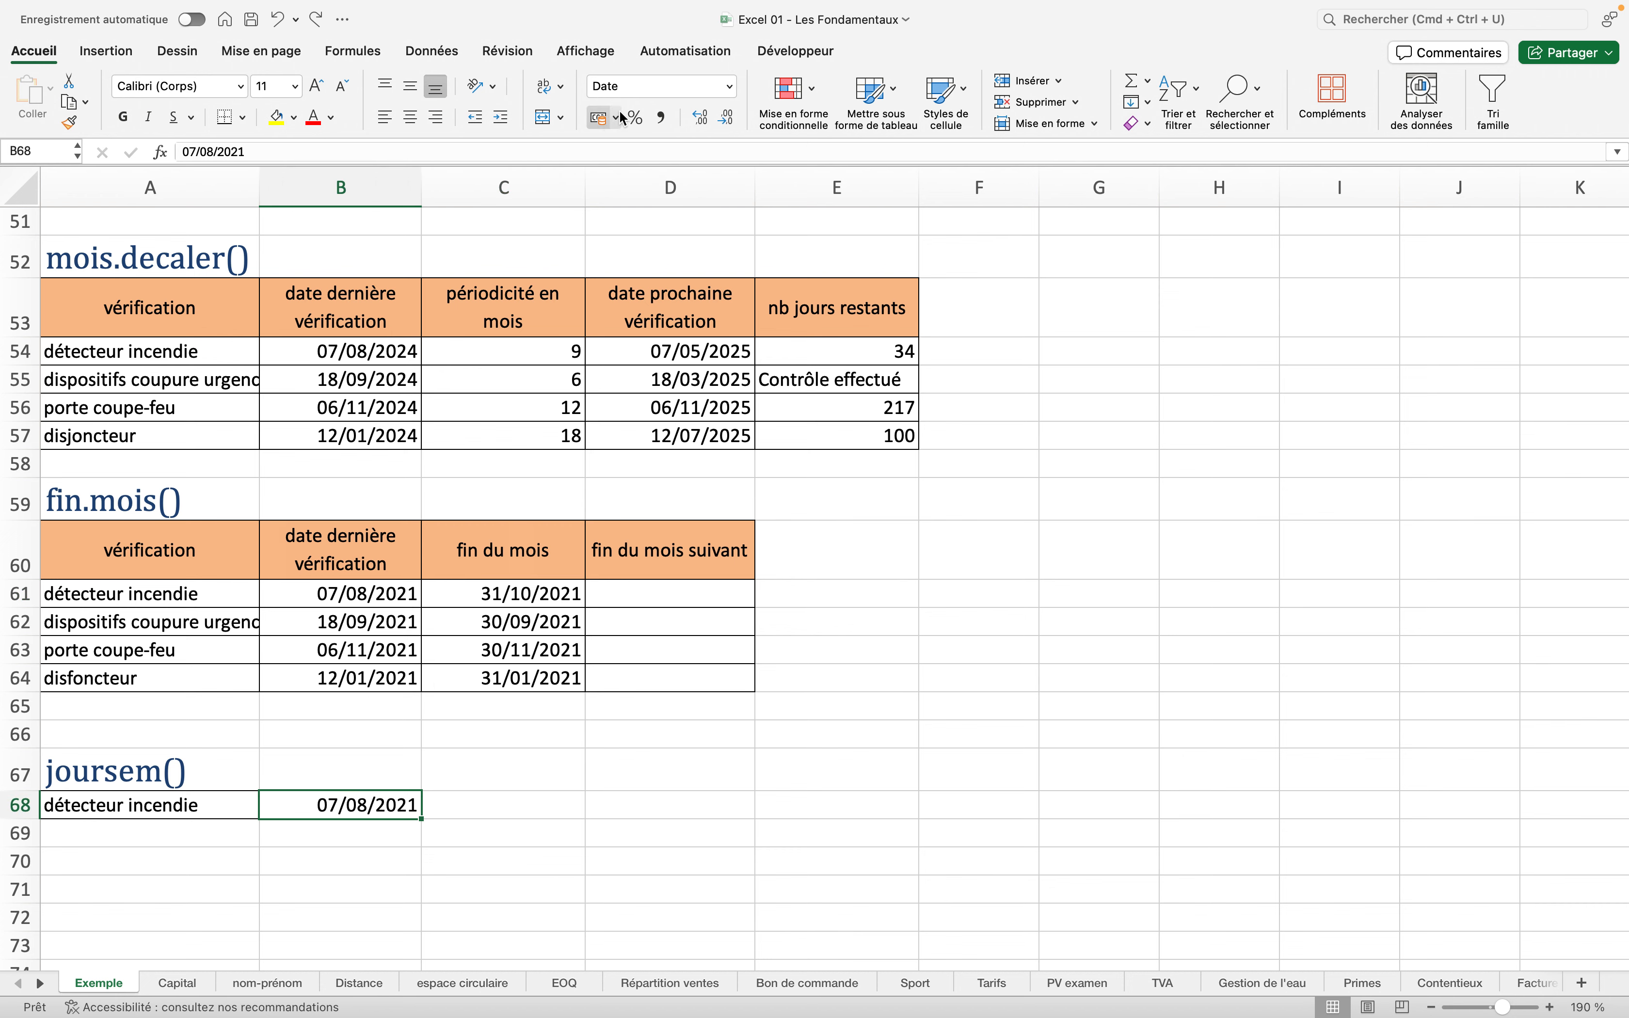
left_click(730, 85)
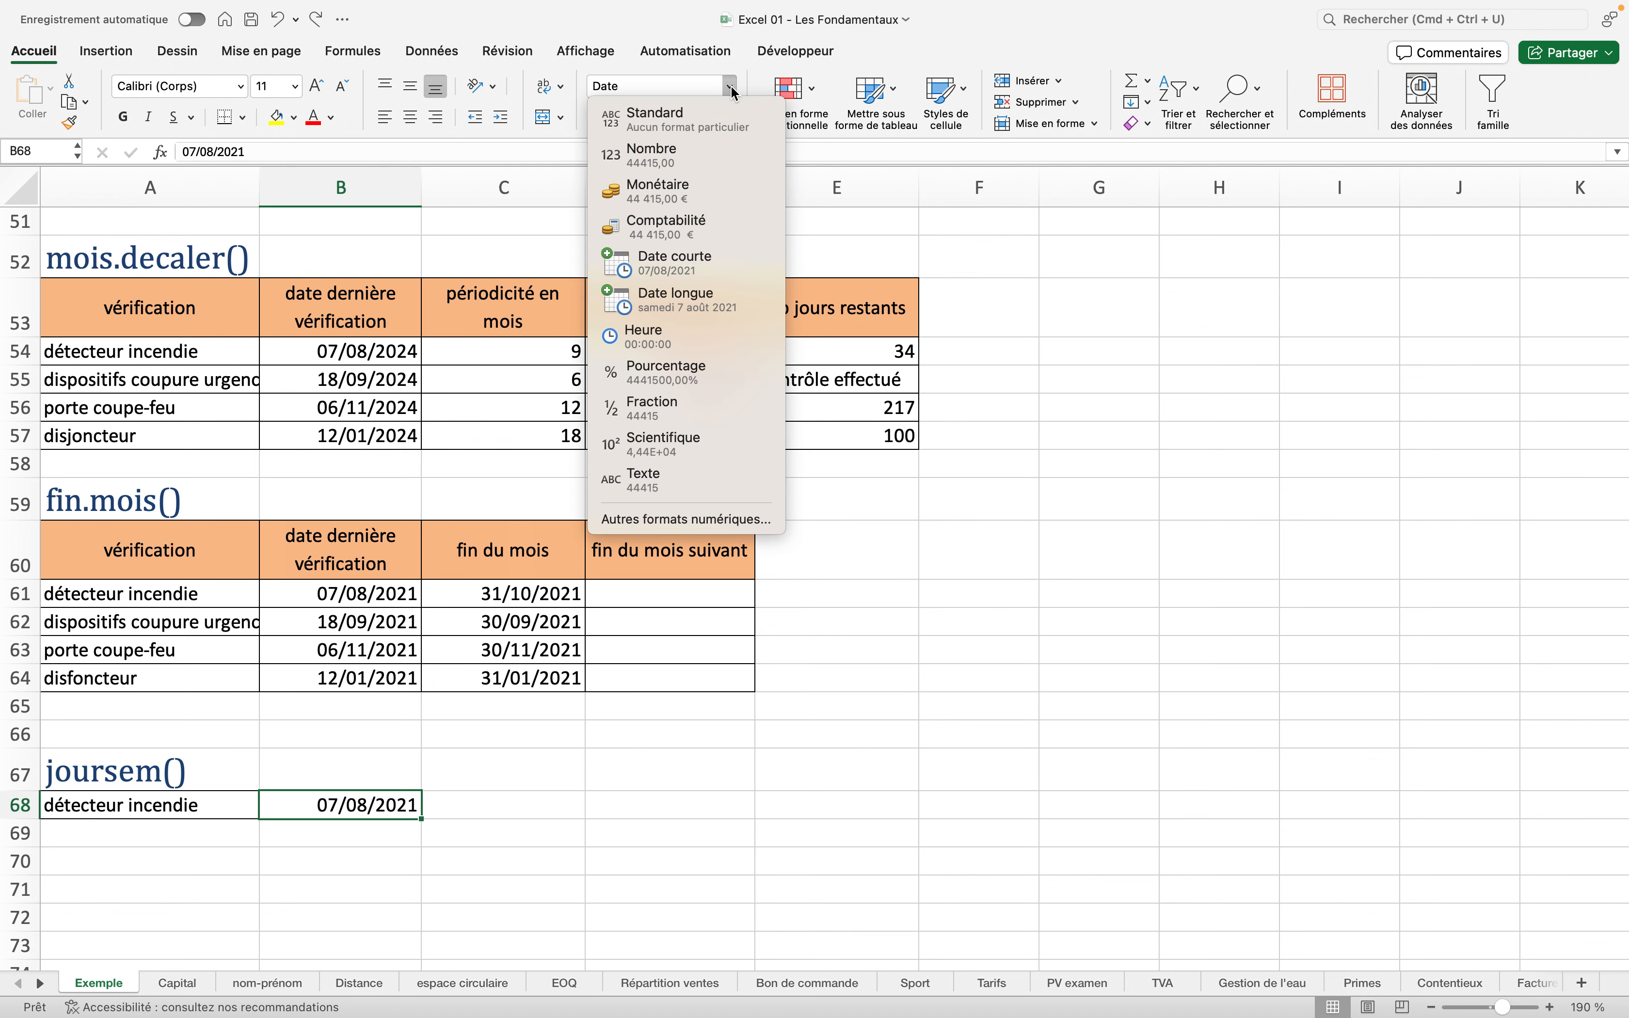
left_click(681, 296)
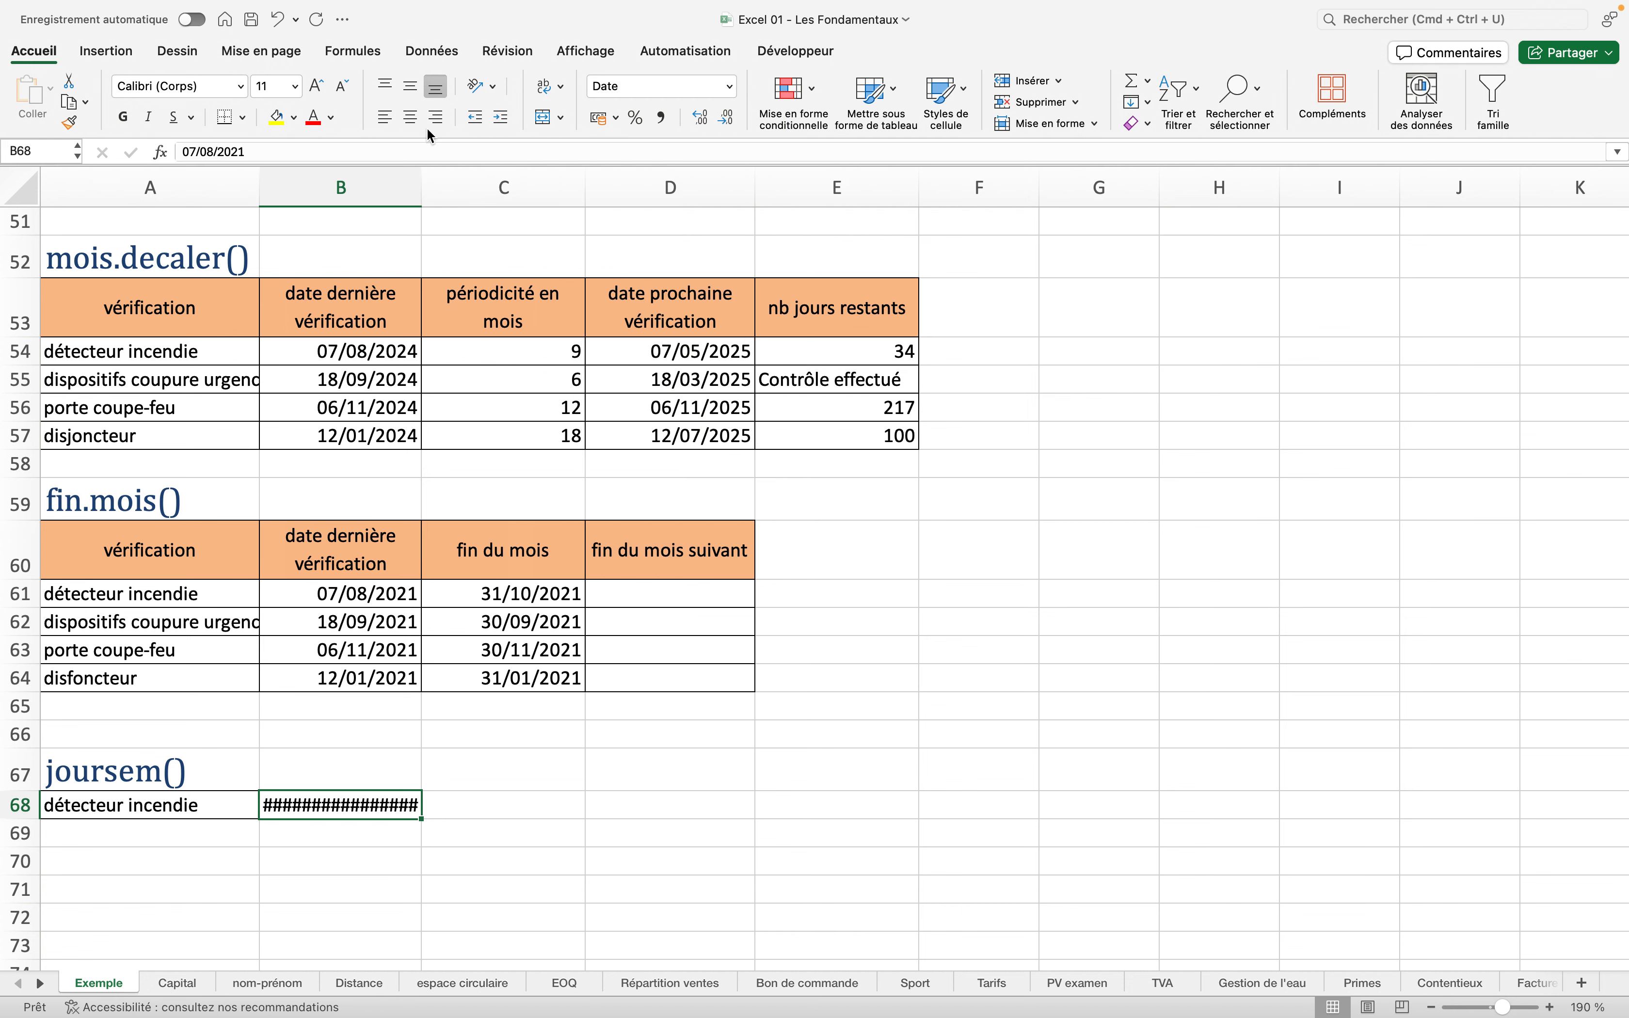
left_click_drag(422, 187, 530, 190)
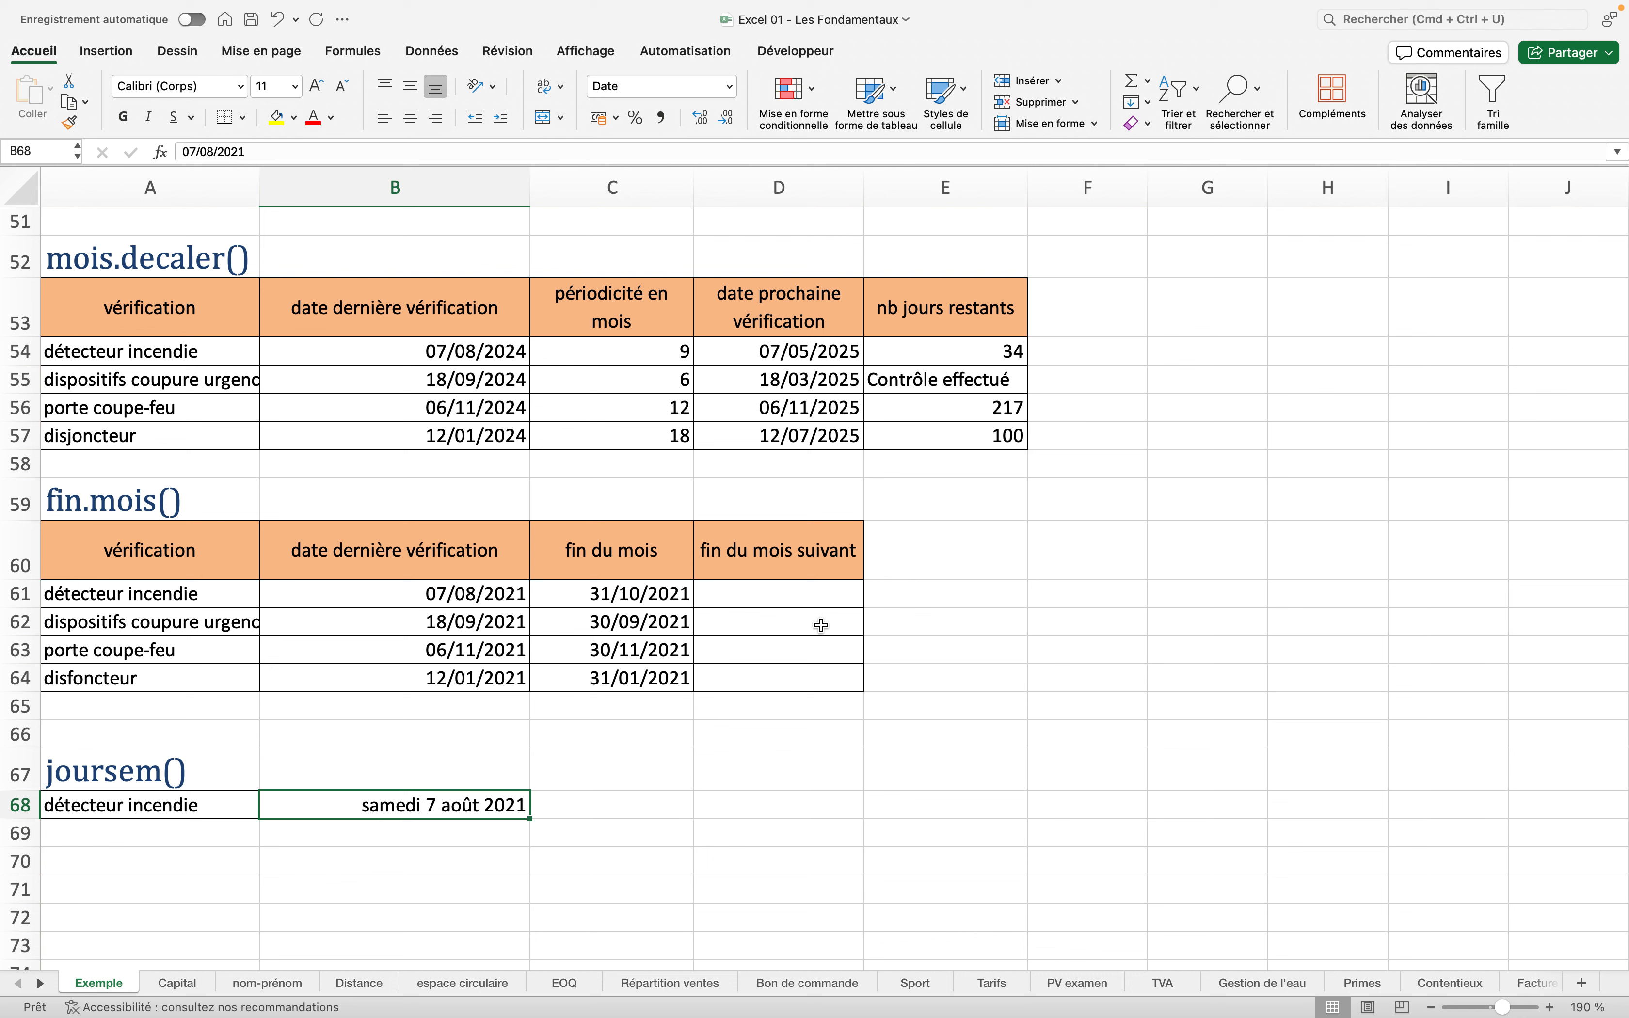
Enter the formula =JOURSEM(B68) in cell D68, leaving out the optional return type
left_click(781, 797)
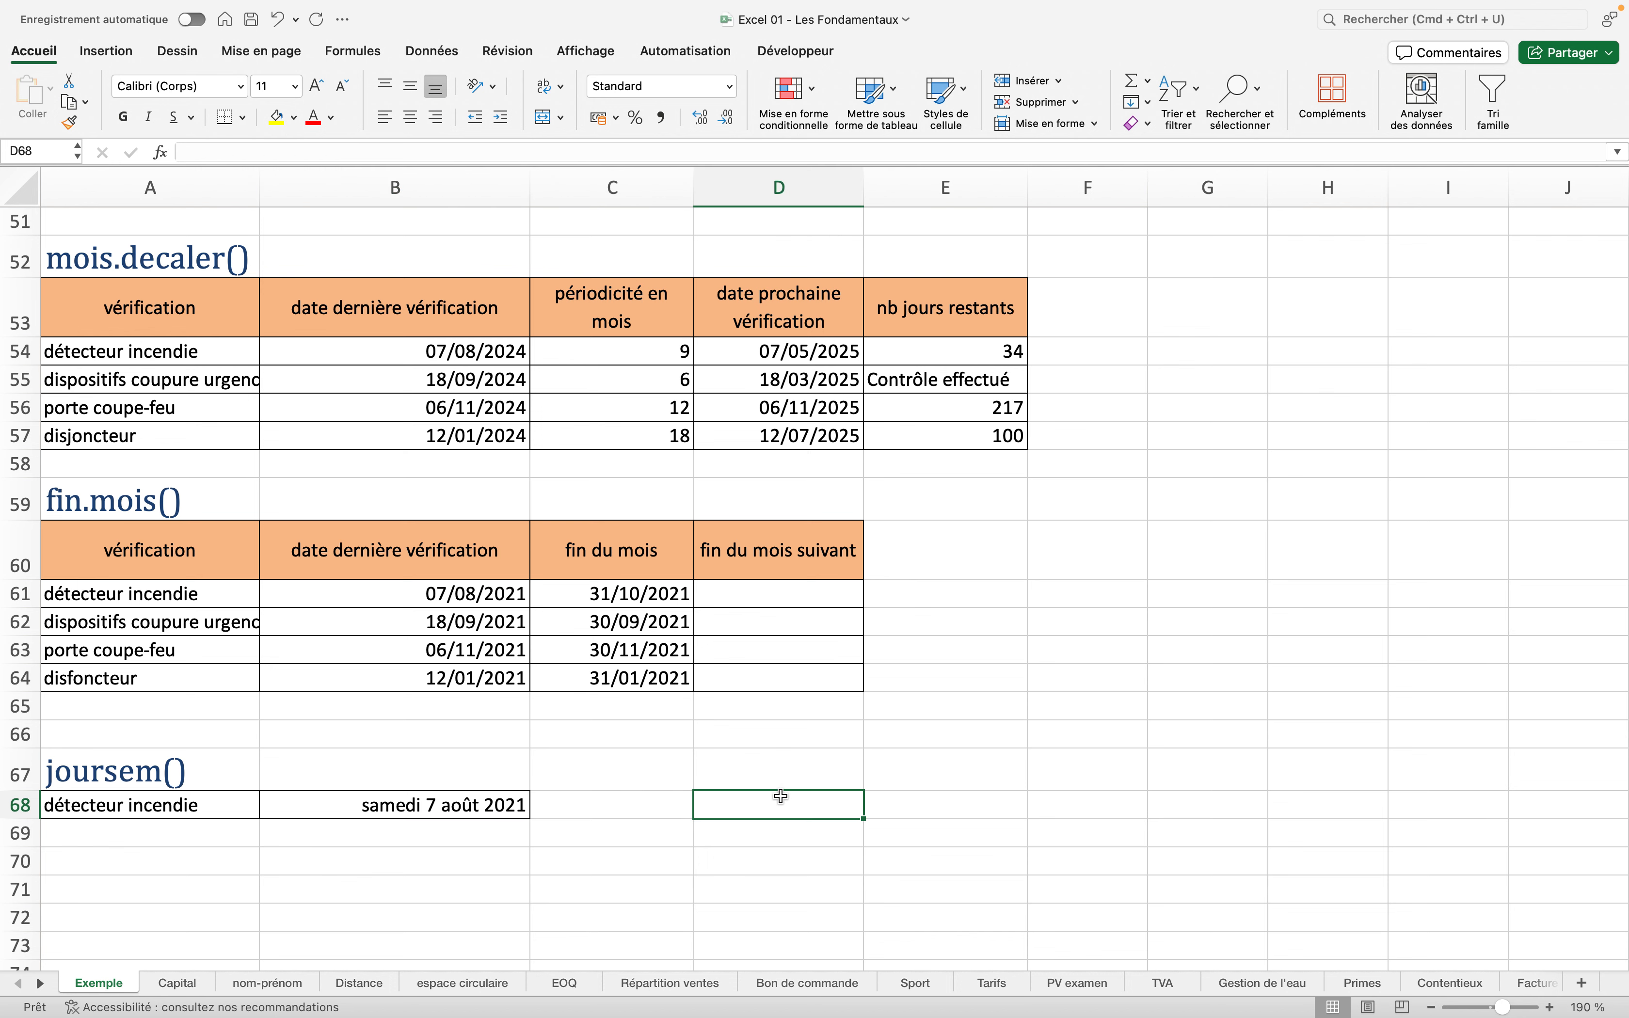
type("=j")
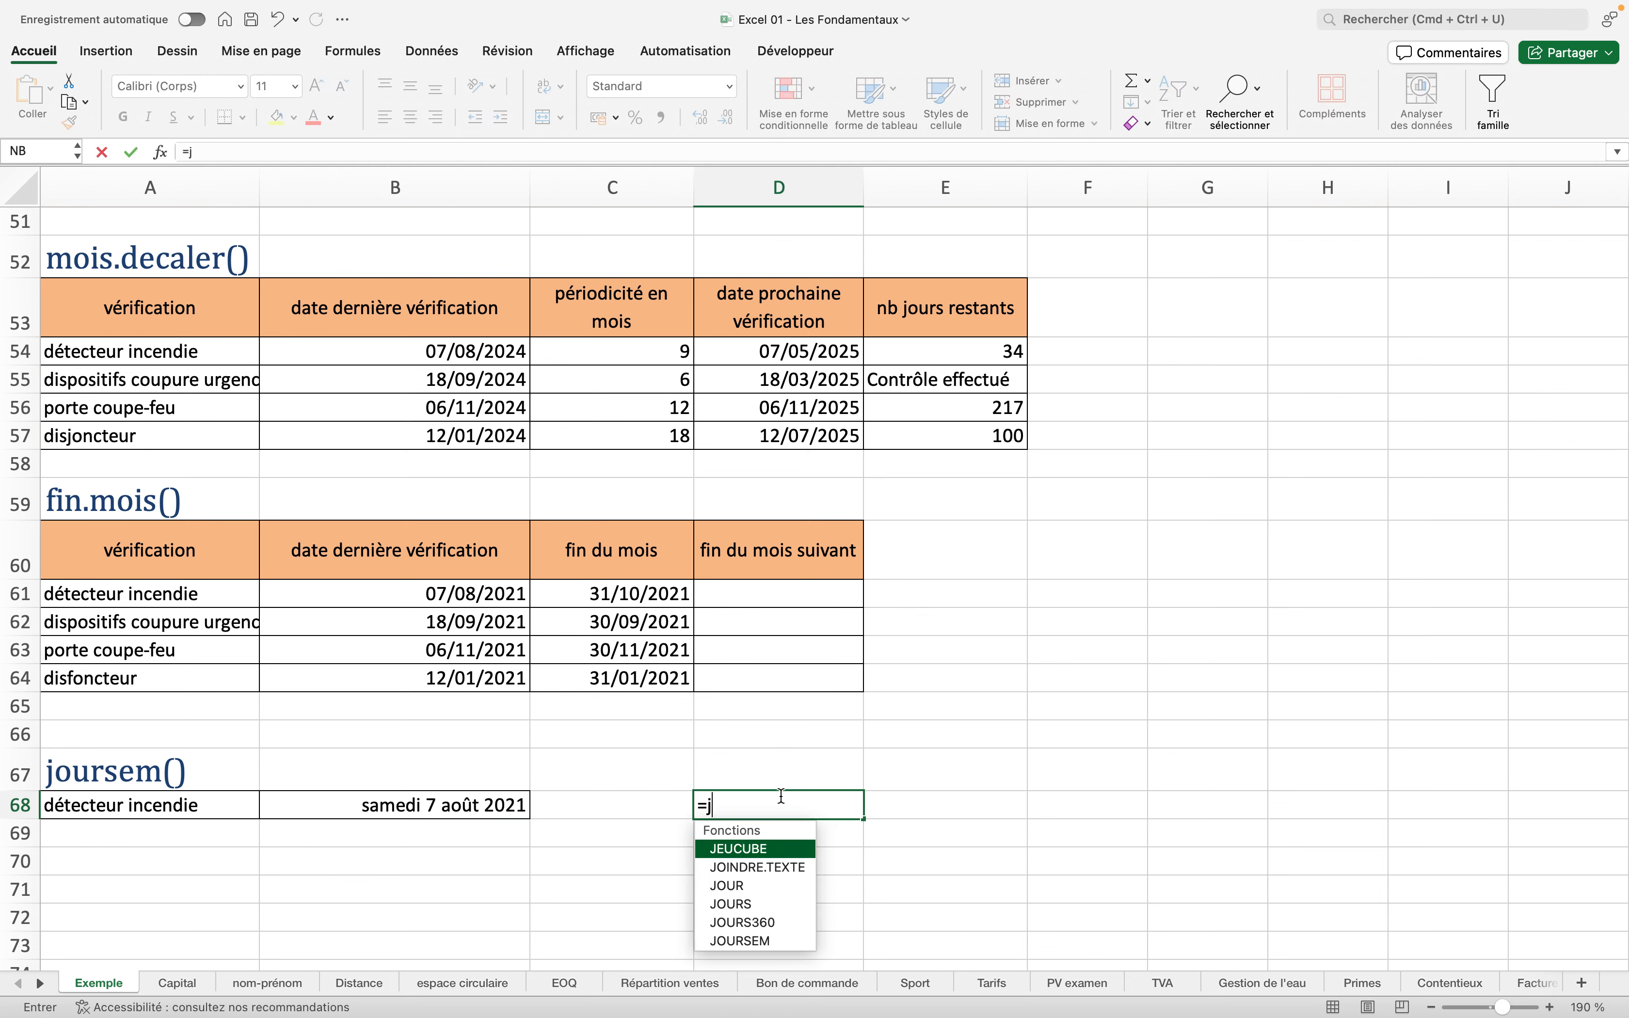
type("oursem")
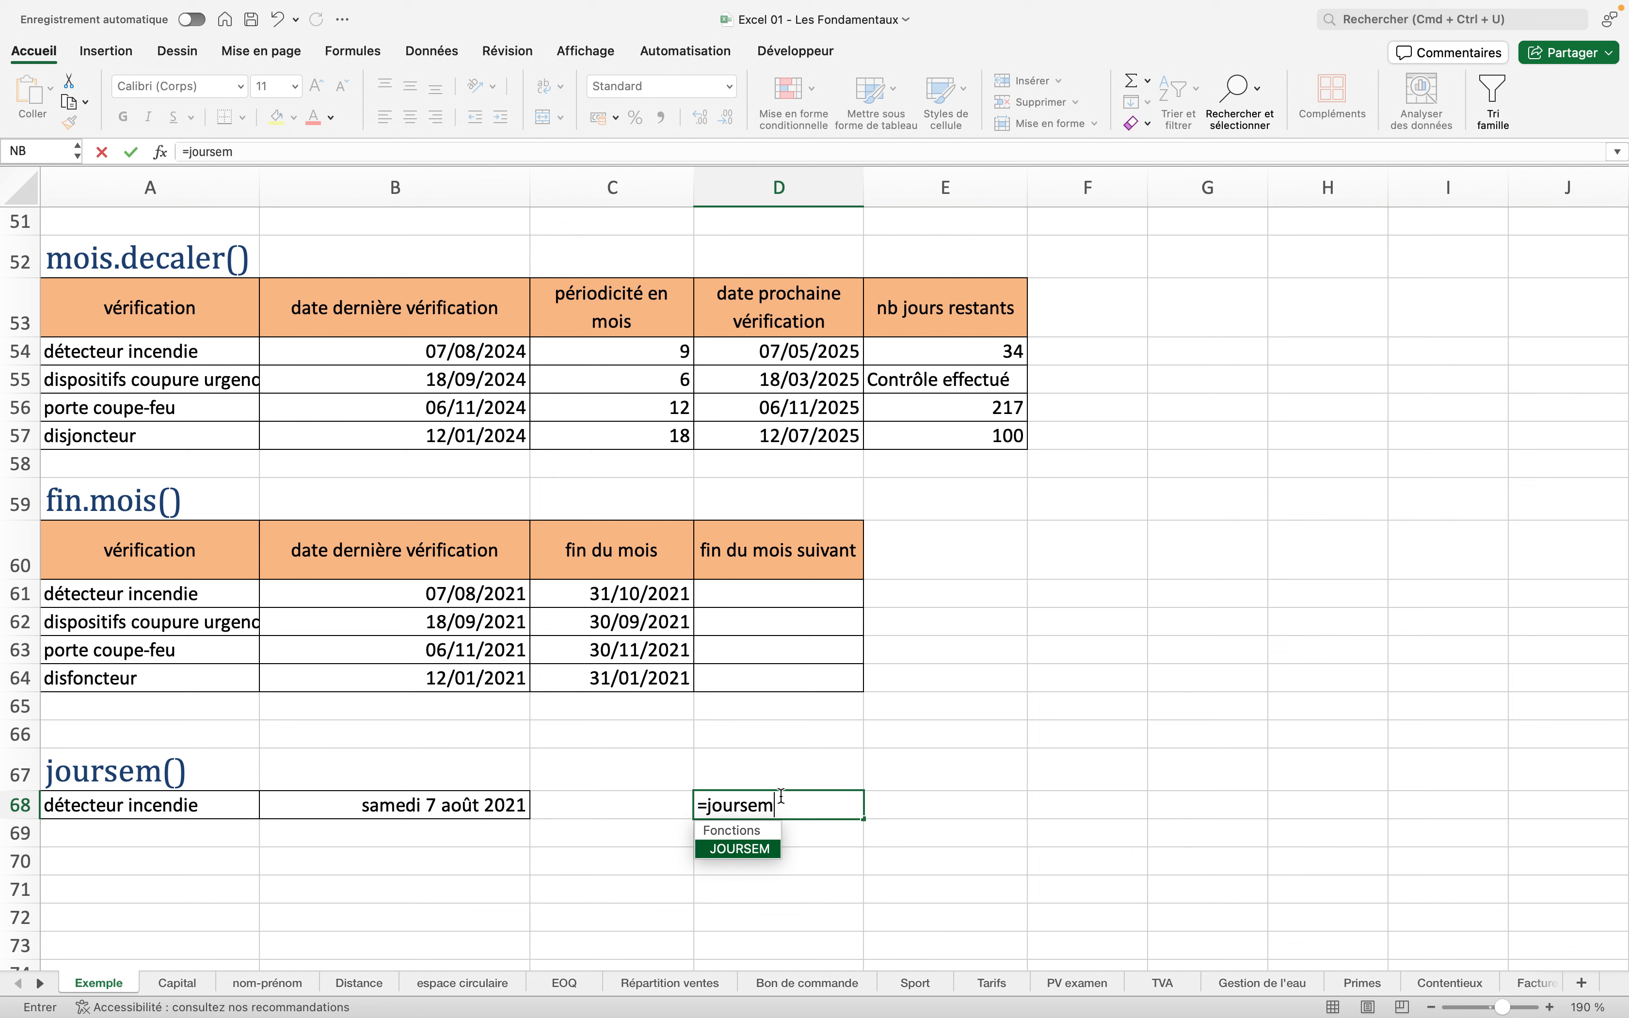
type("(")
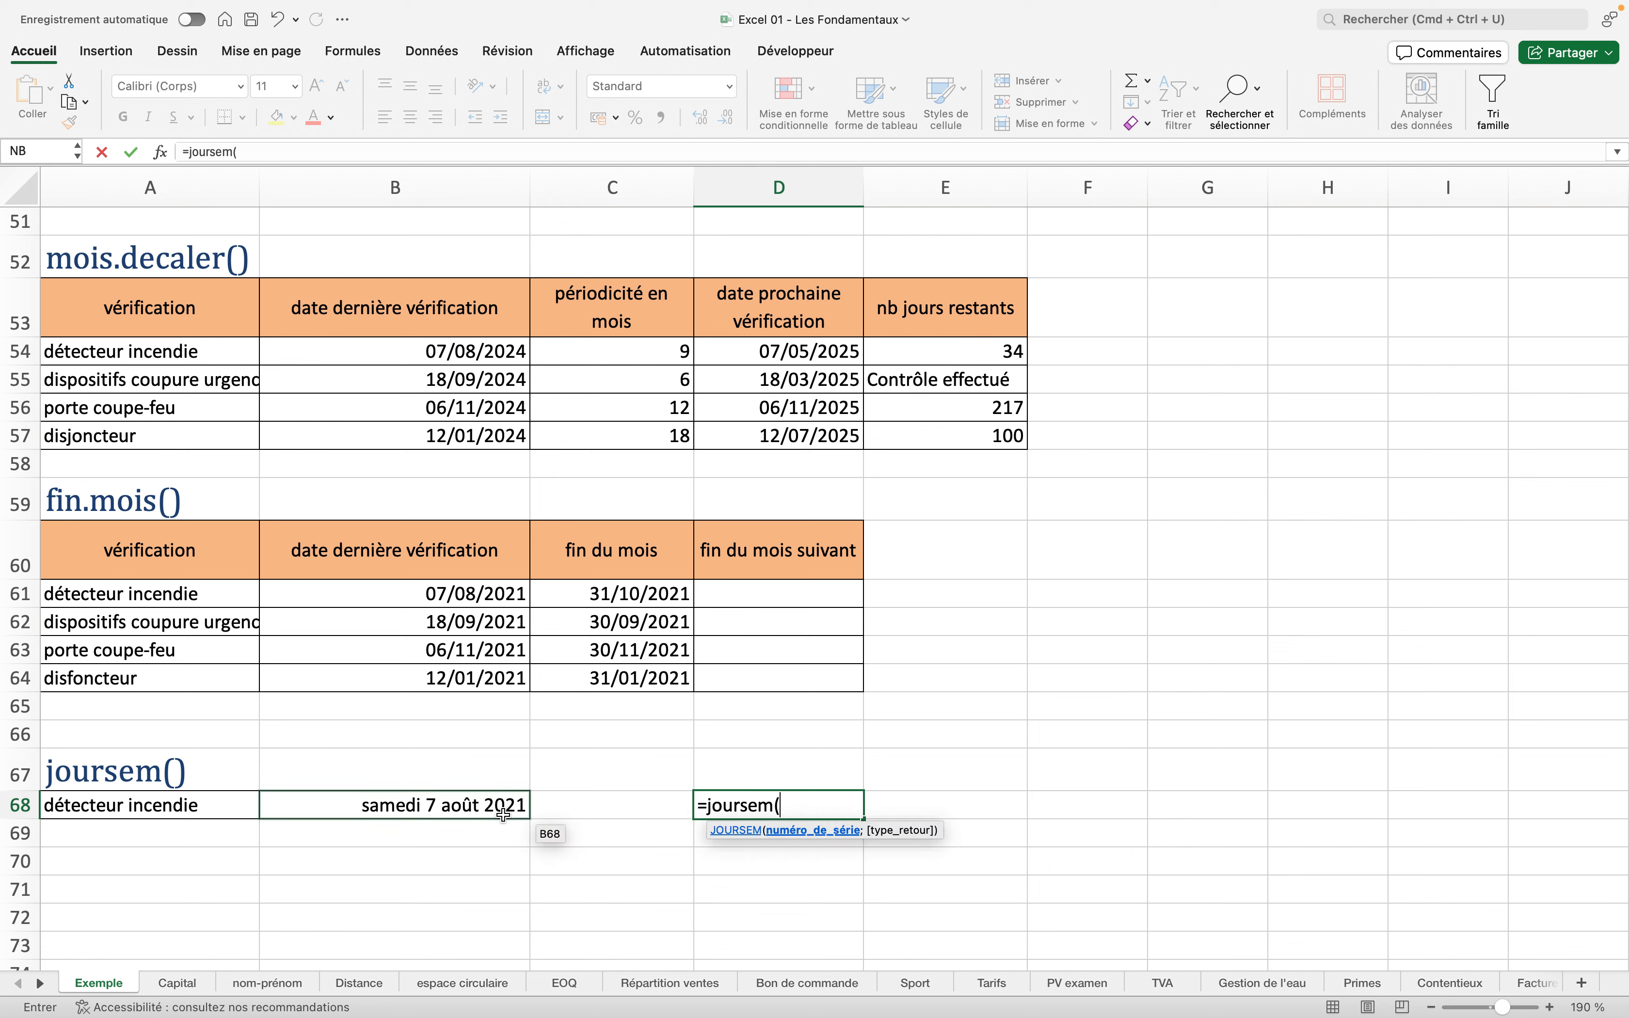
left_click(483, 807)
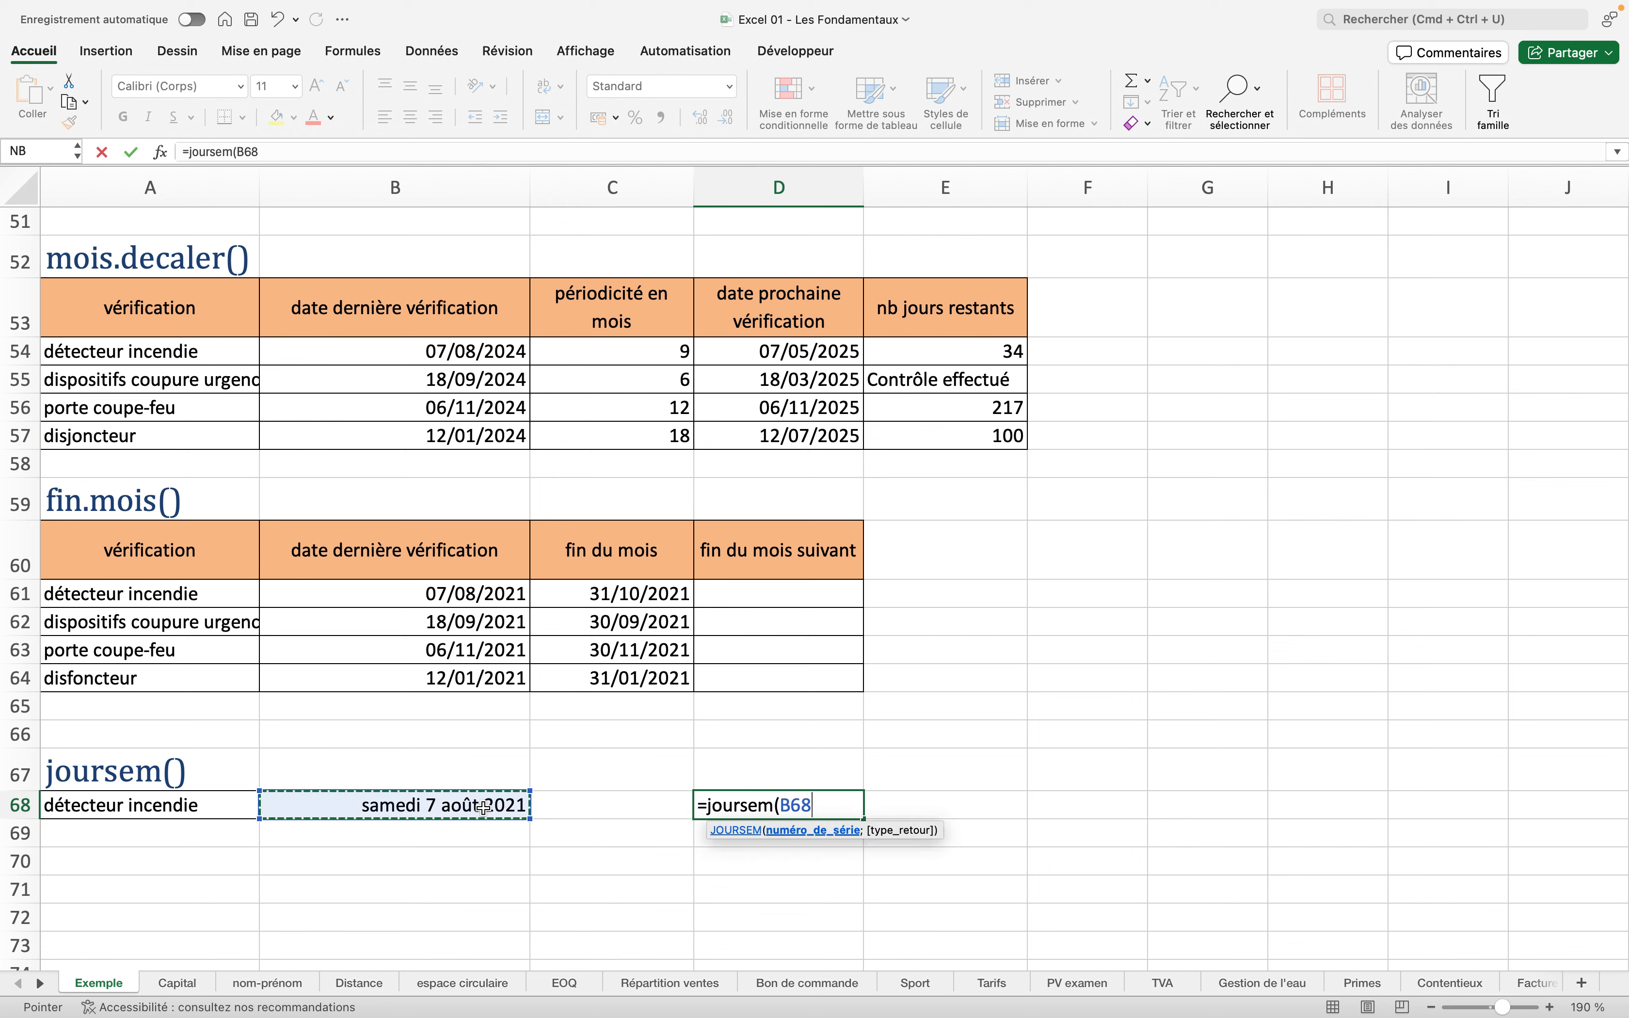
type(";")
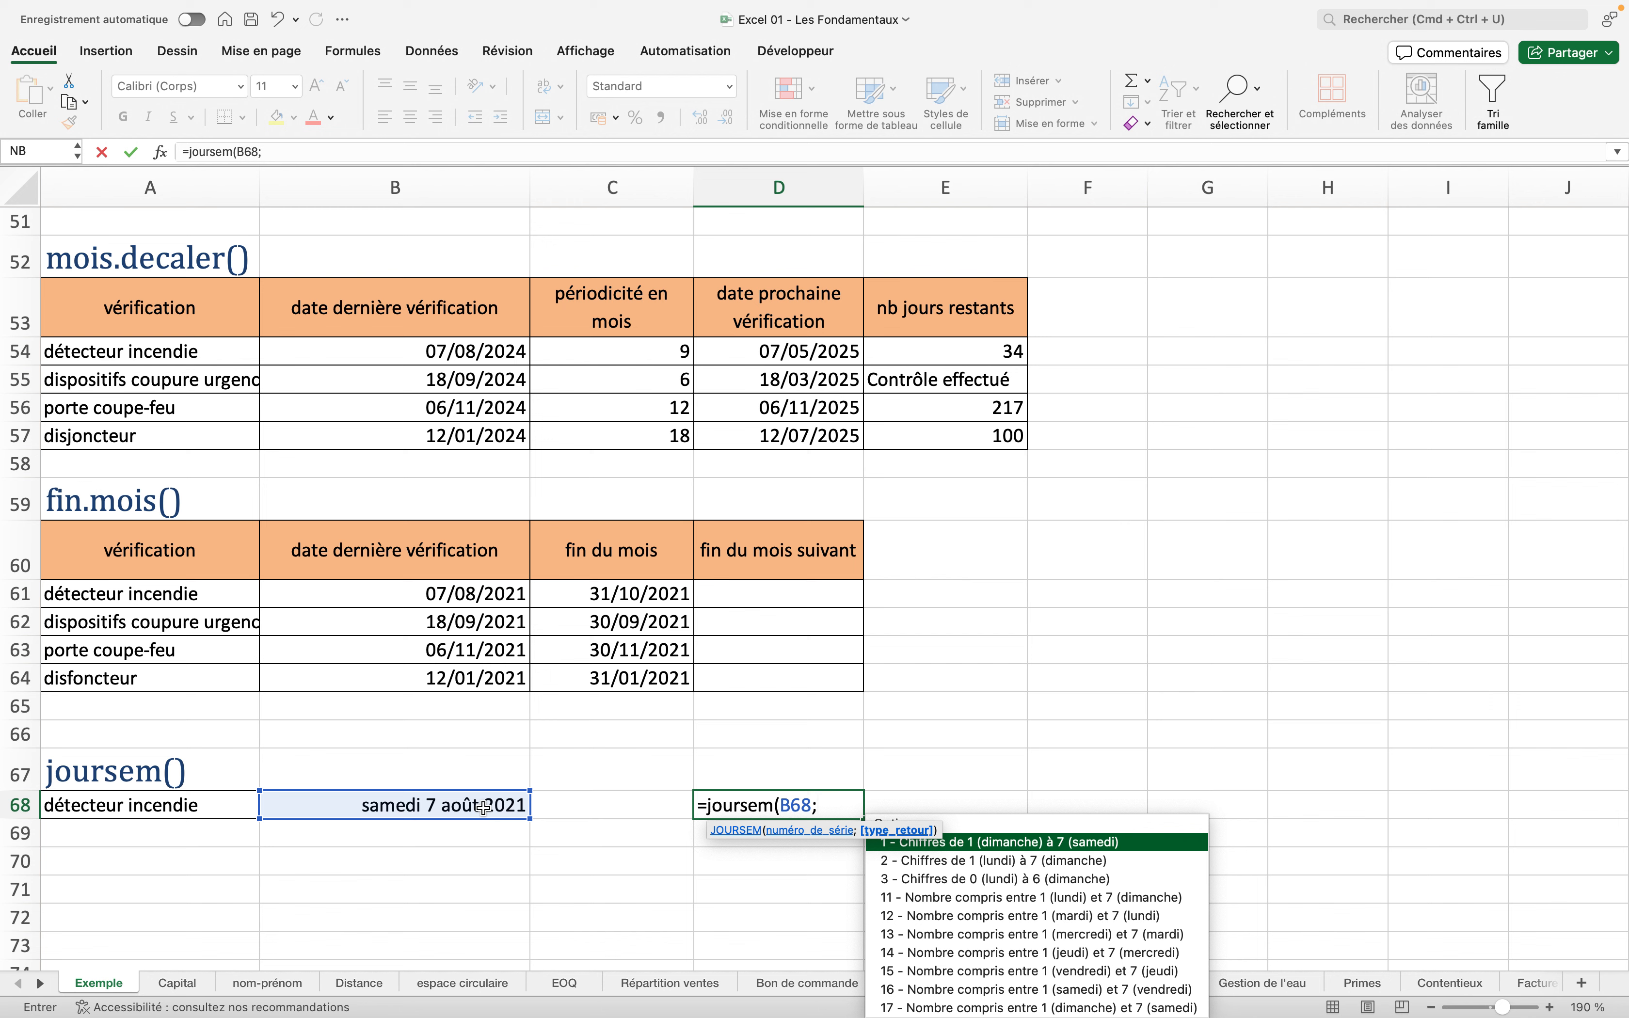
key("BackSpace")
type(")")
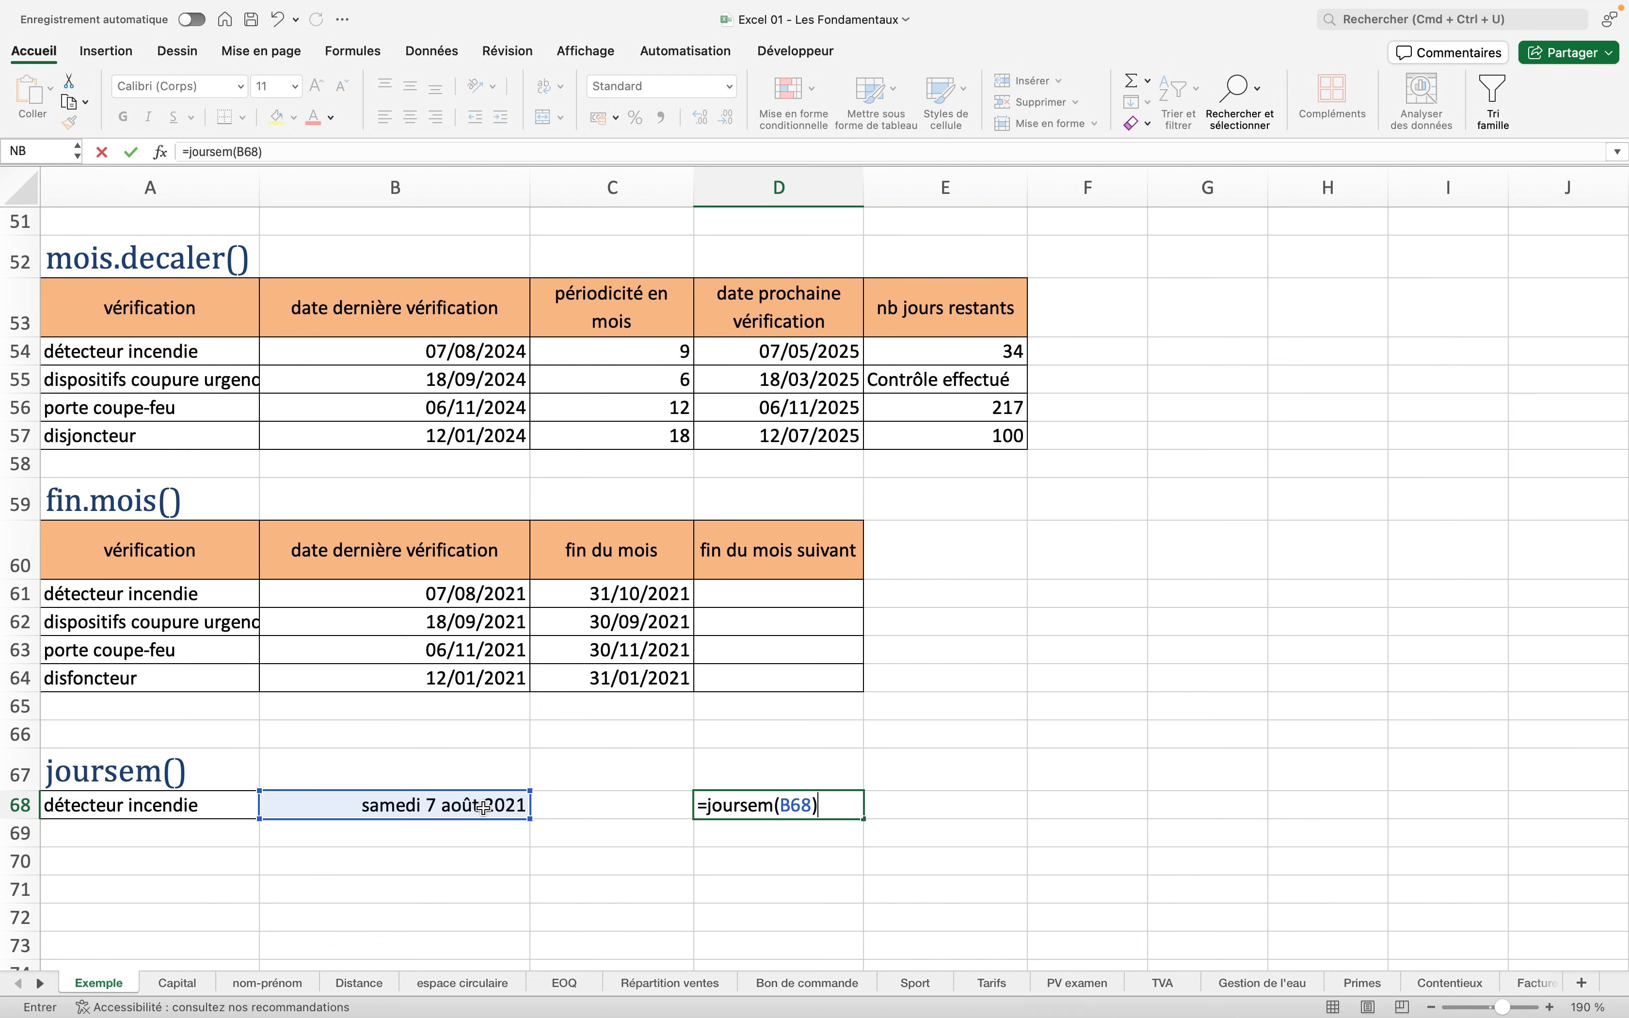
key("Return")
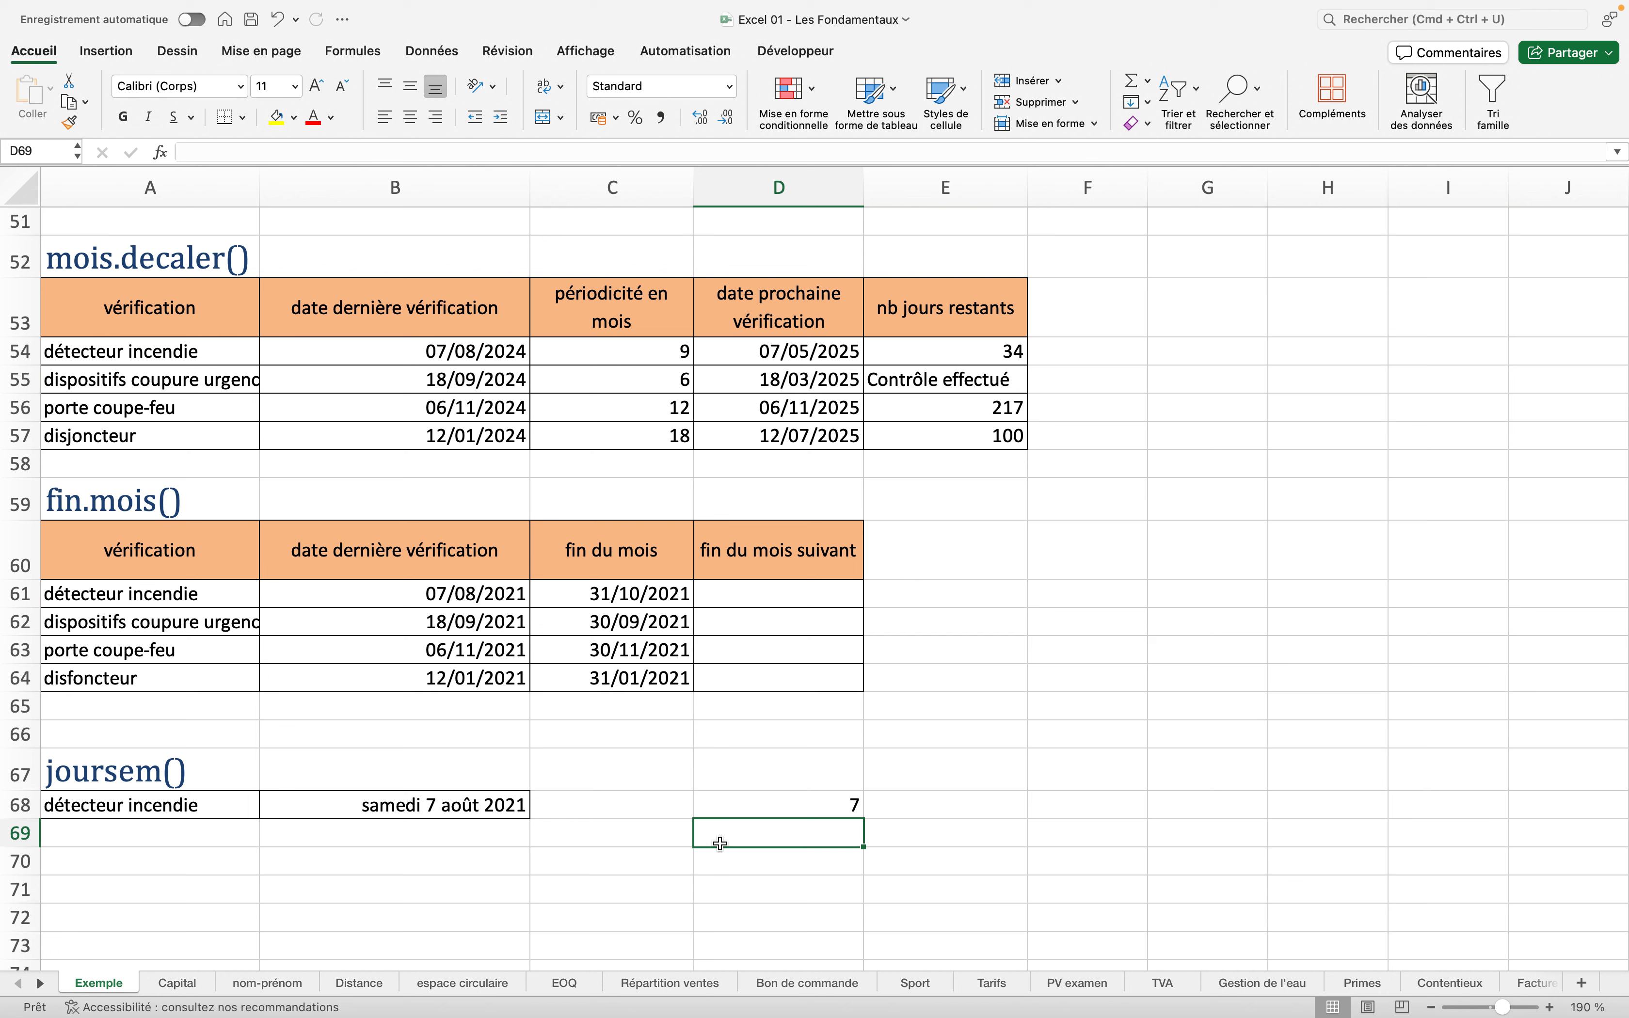
Add return type 2, numbering days from 1 (lundi) to 7 (dimanche), to the JOURSEM formula in D68
left_click(772, 807)
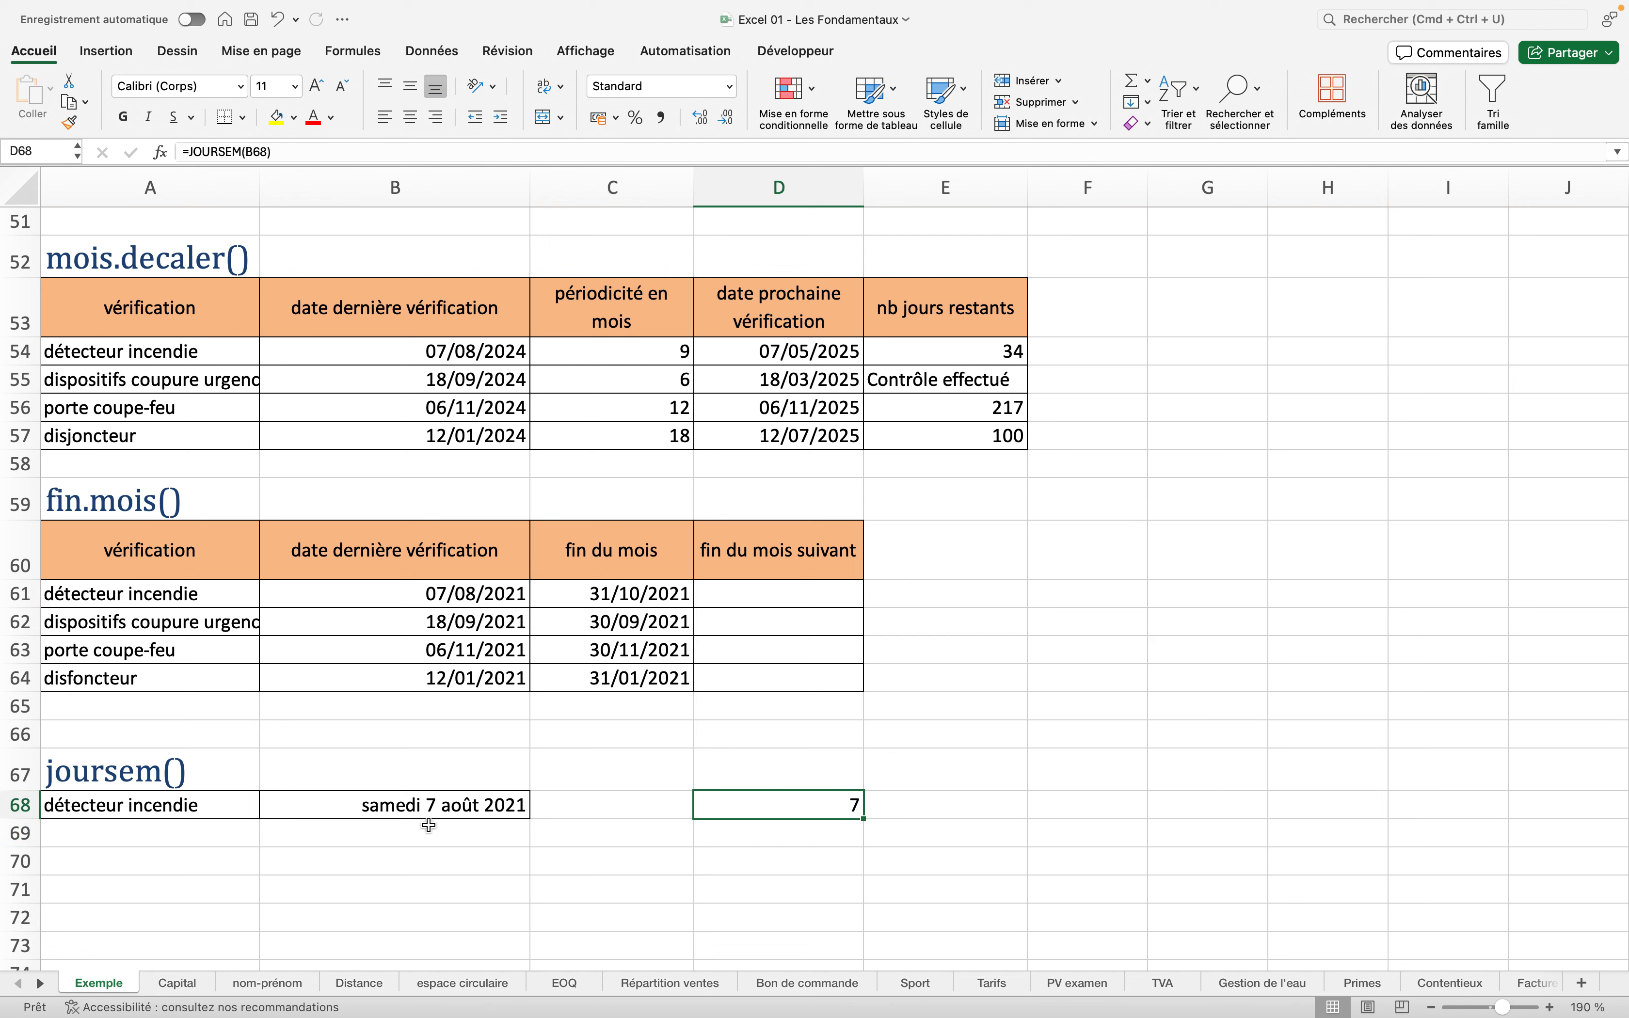
left_click(326, 807)
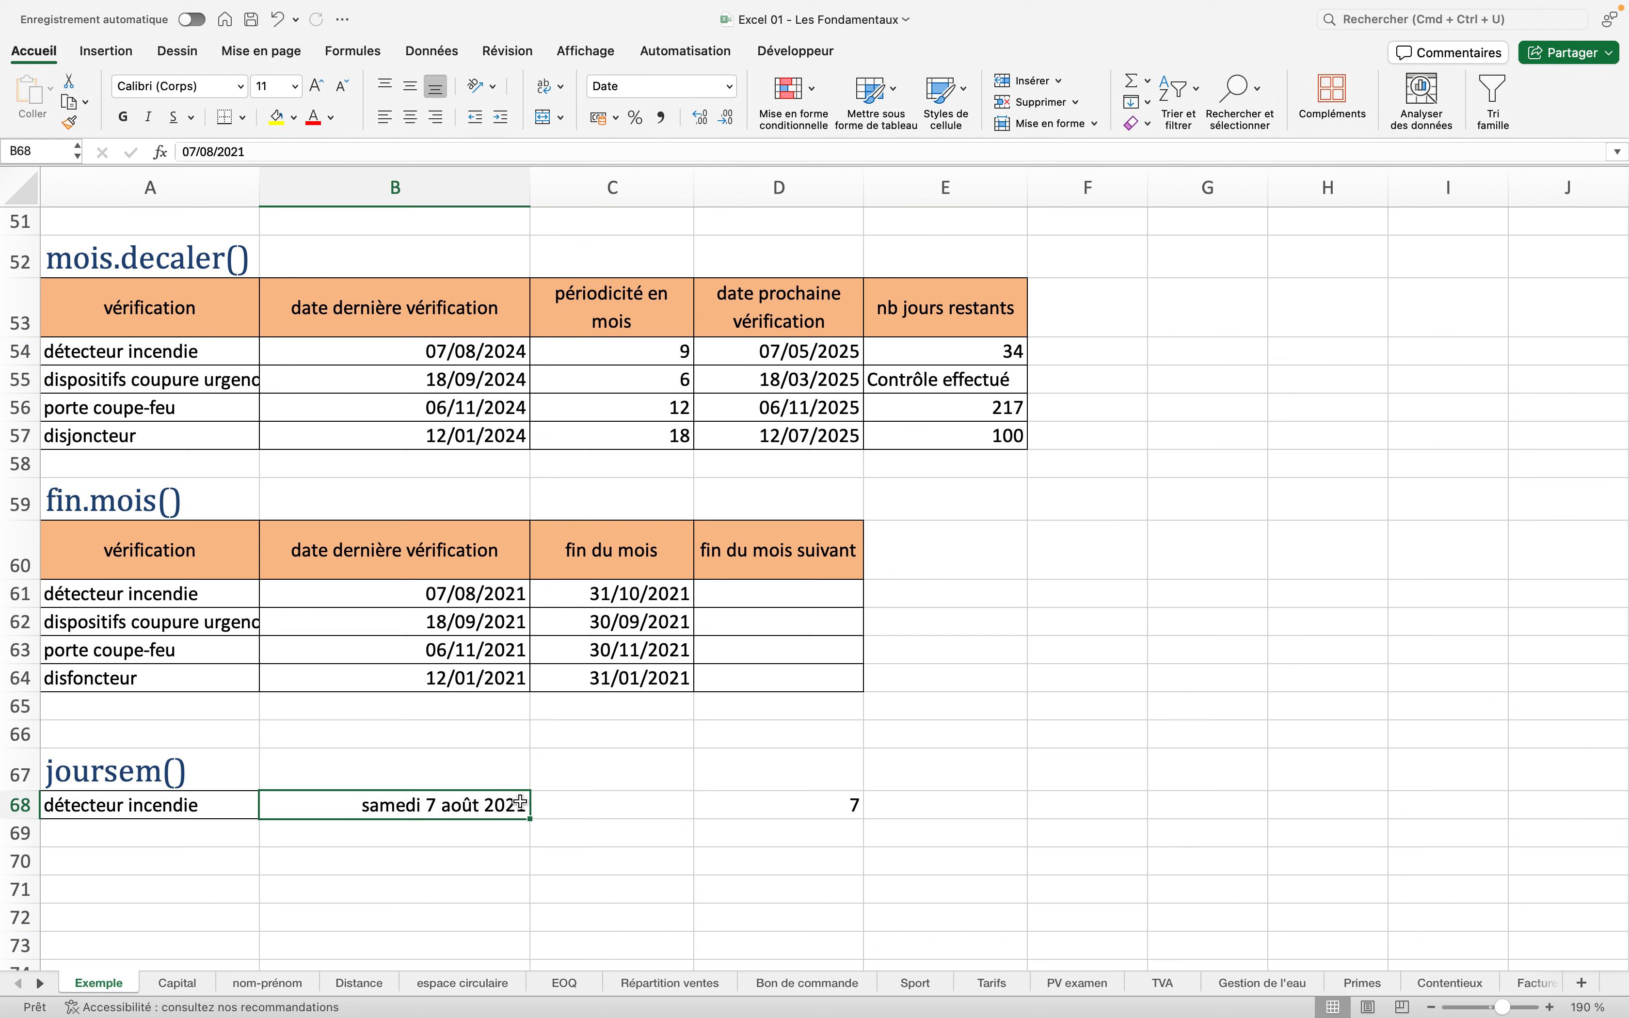
double_click(754, 806)
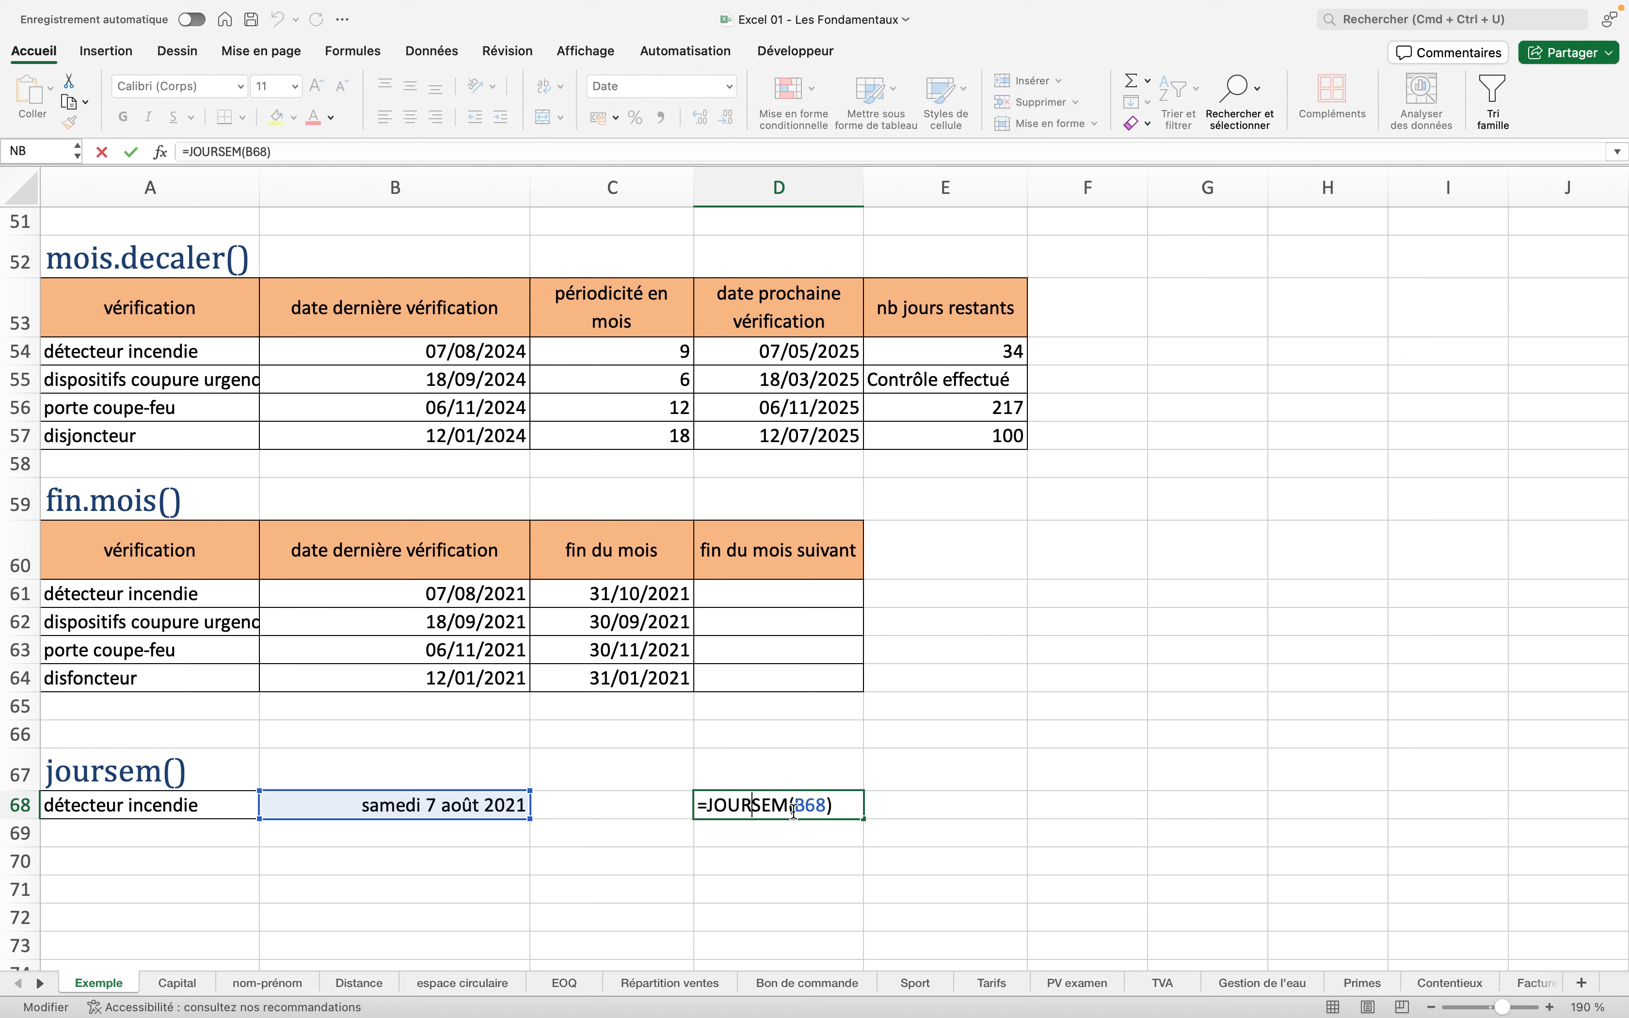
left_click(826, 806)
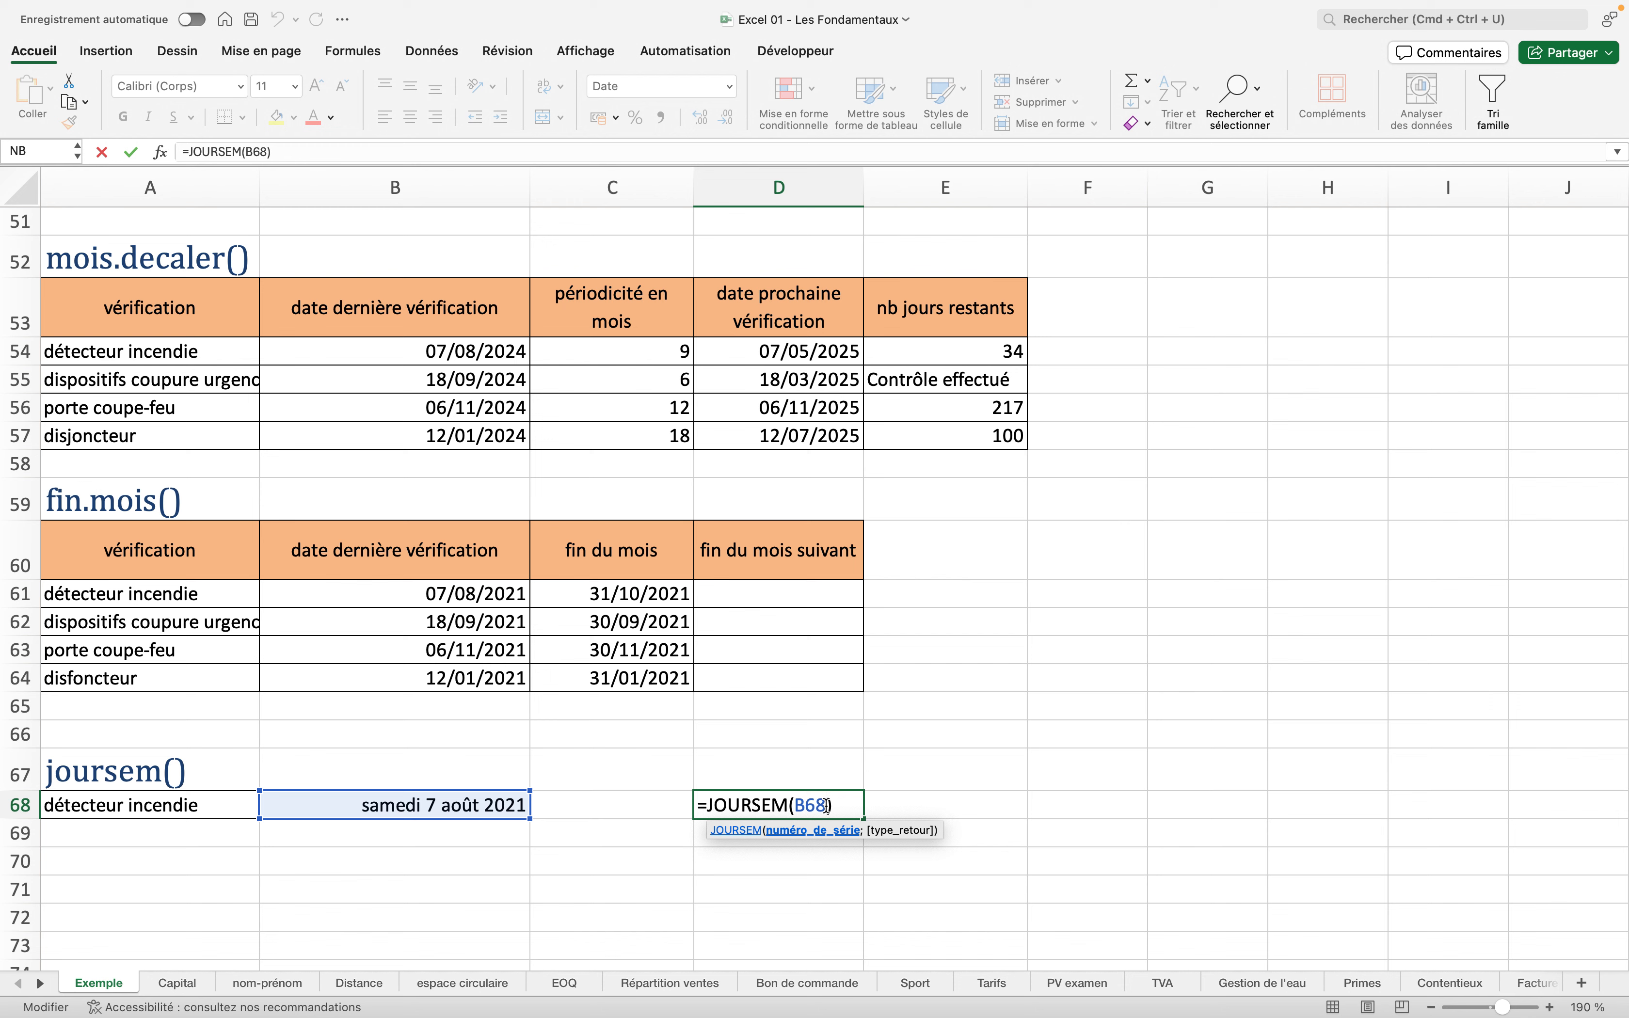
type(";")
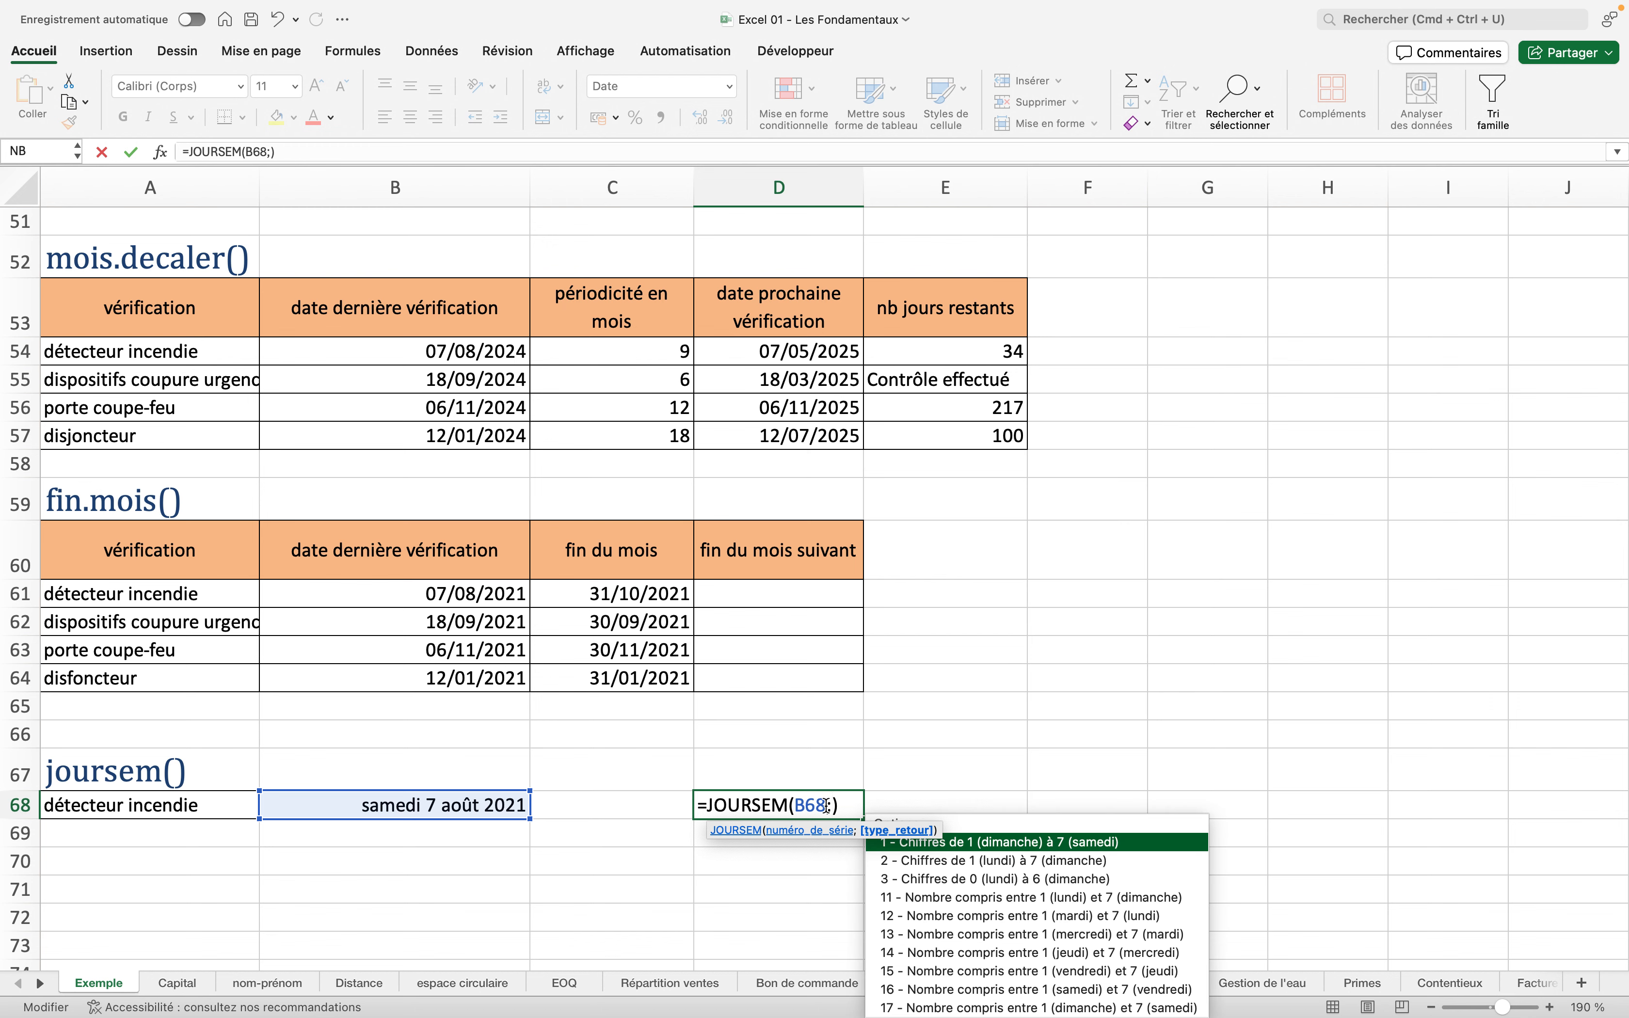
double_click(926, 868)
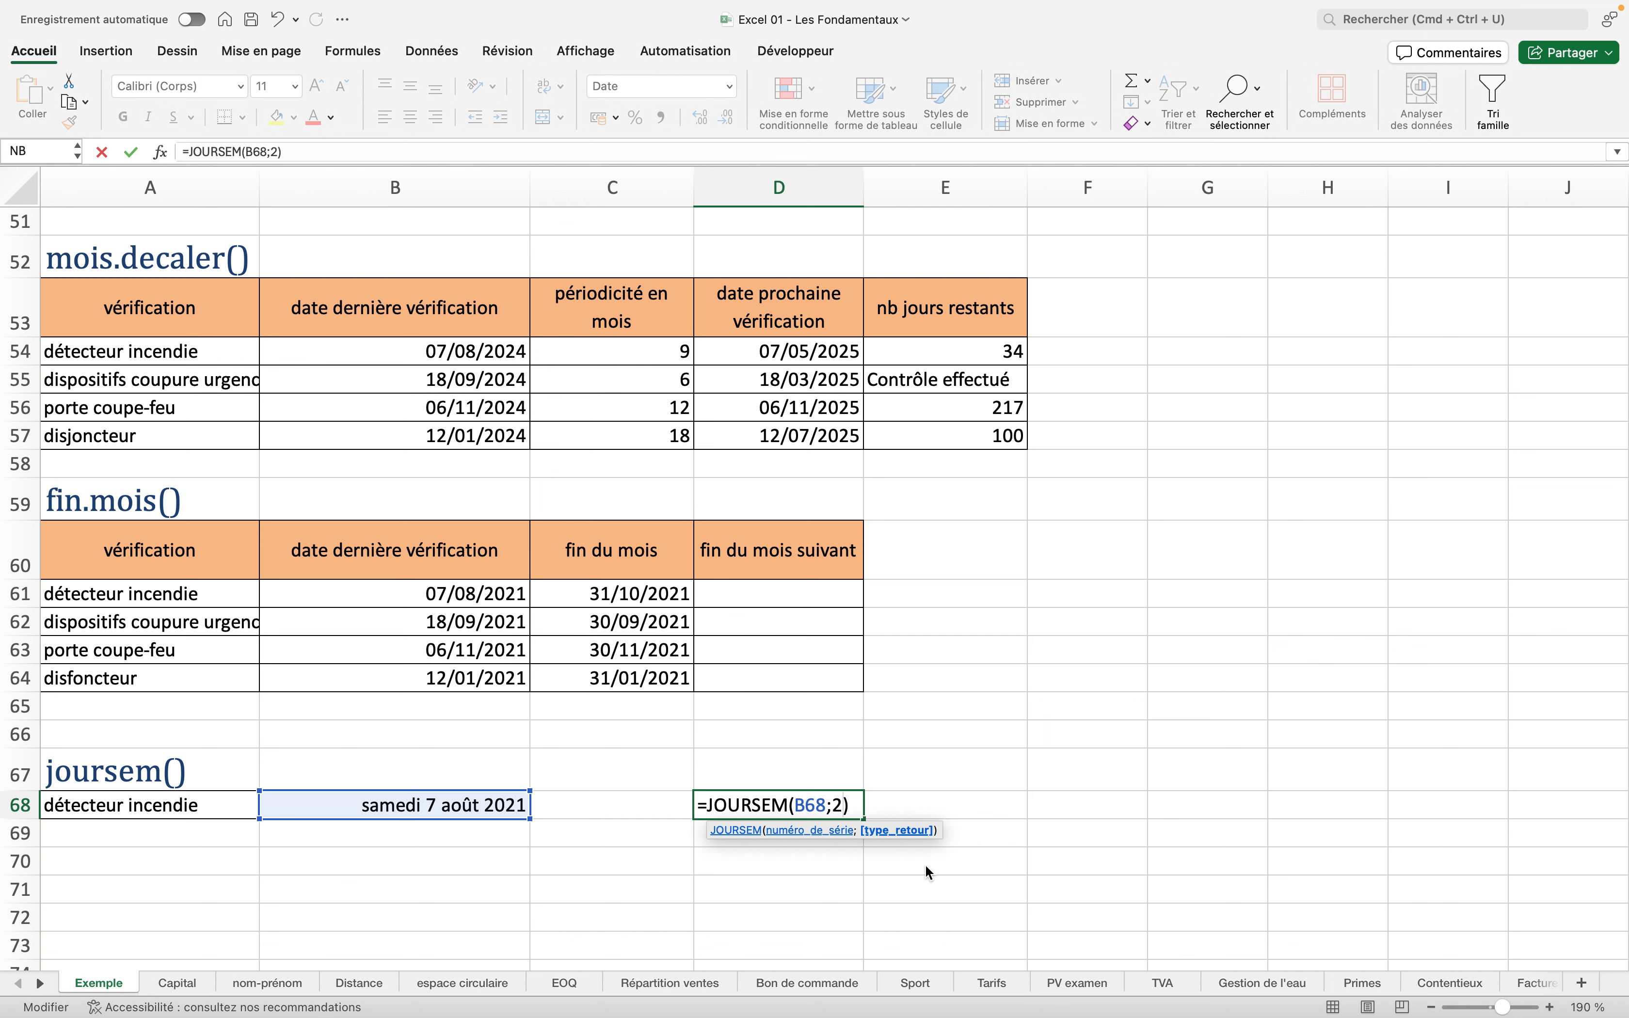
key("Return")
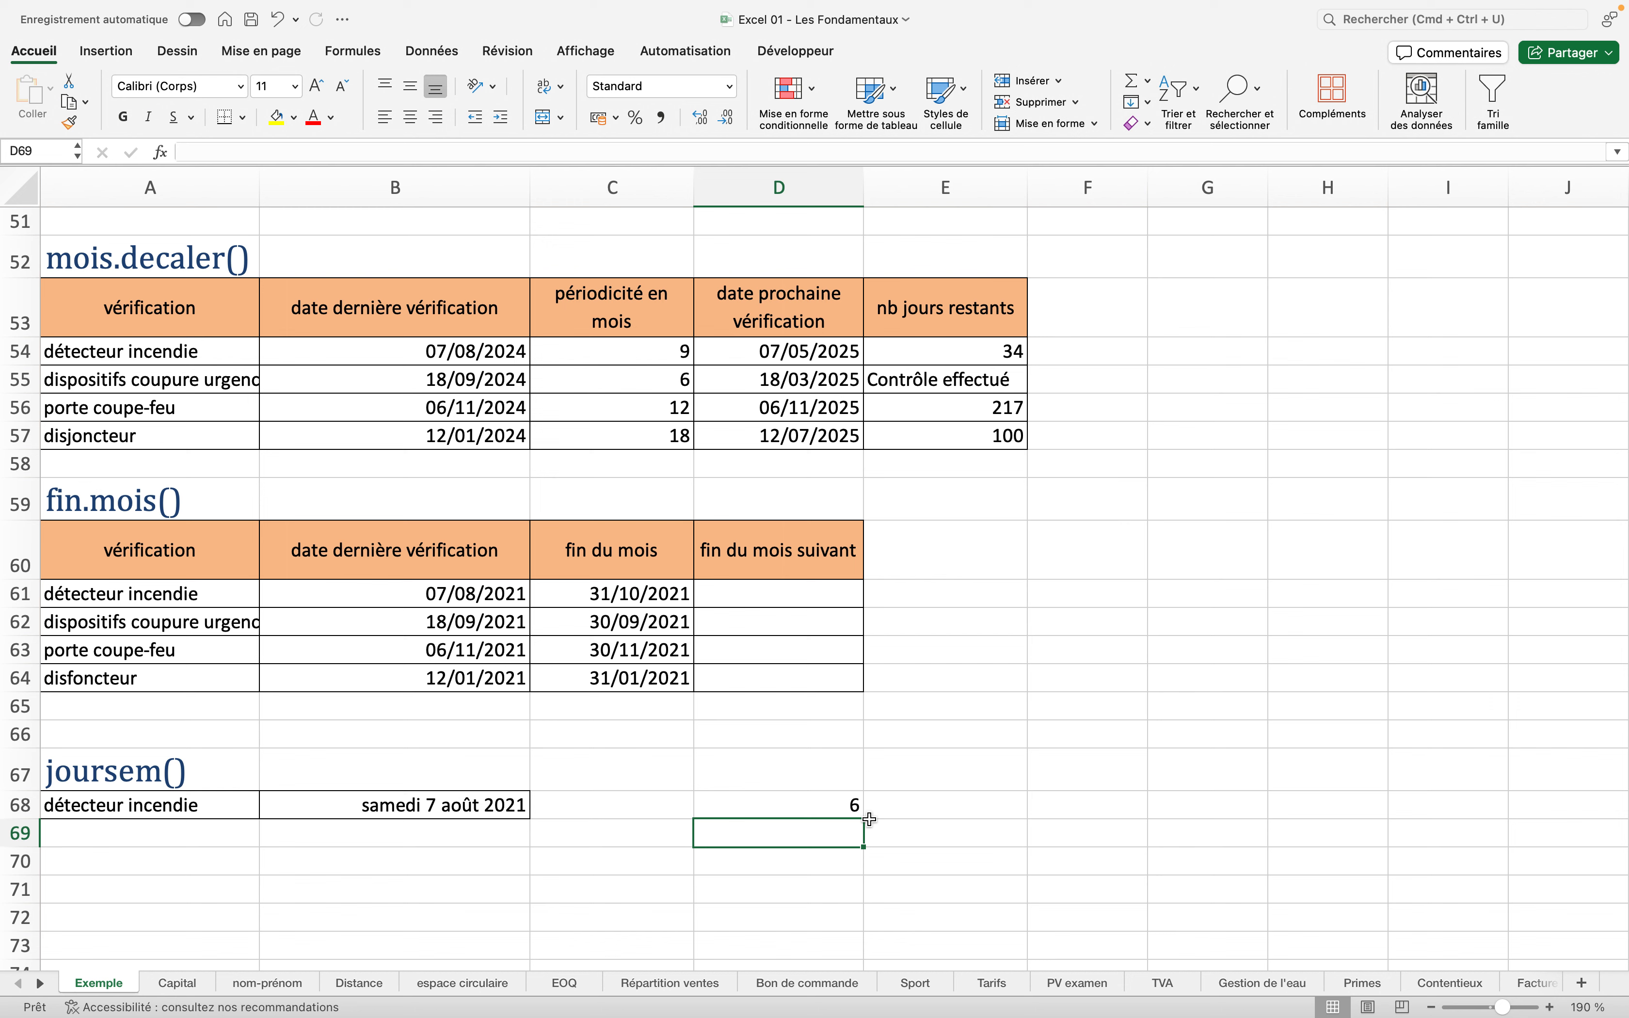
Wrap the D68 formula in a condition reading =SI(JOURSEM(B68;2)=6;B68+7;B68), accepting the proposed closing-parenthesis correction
left_click(726, 812)
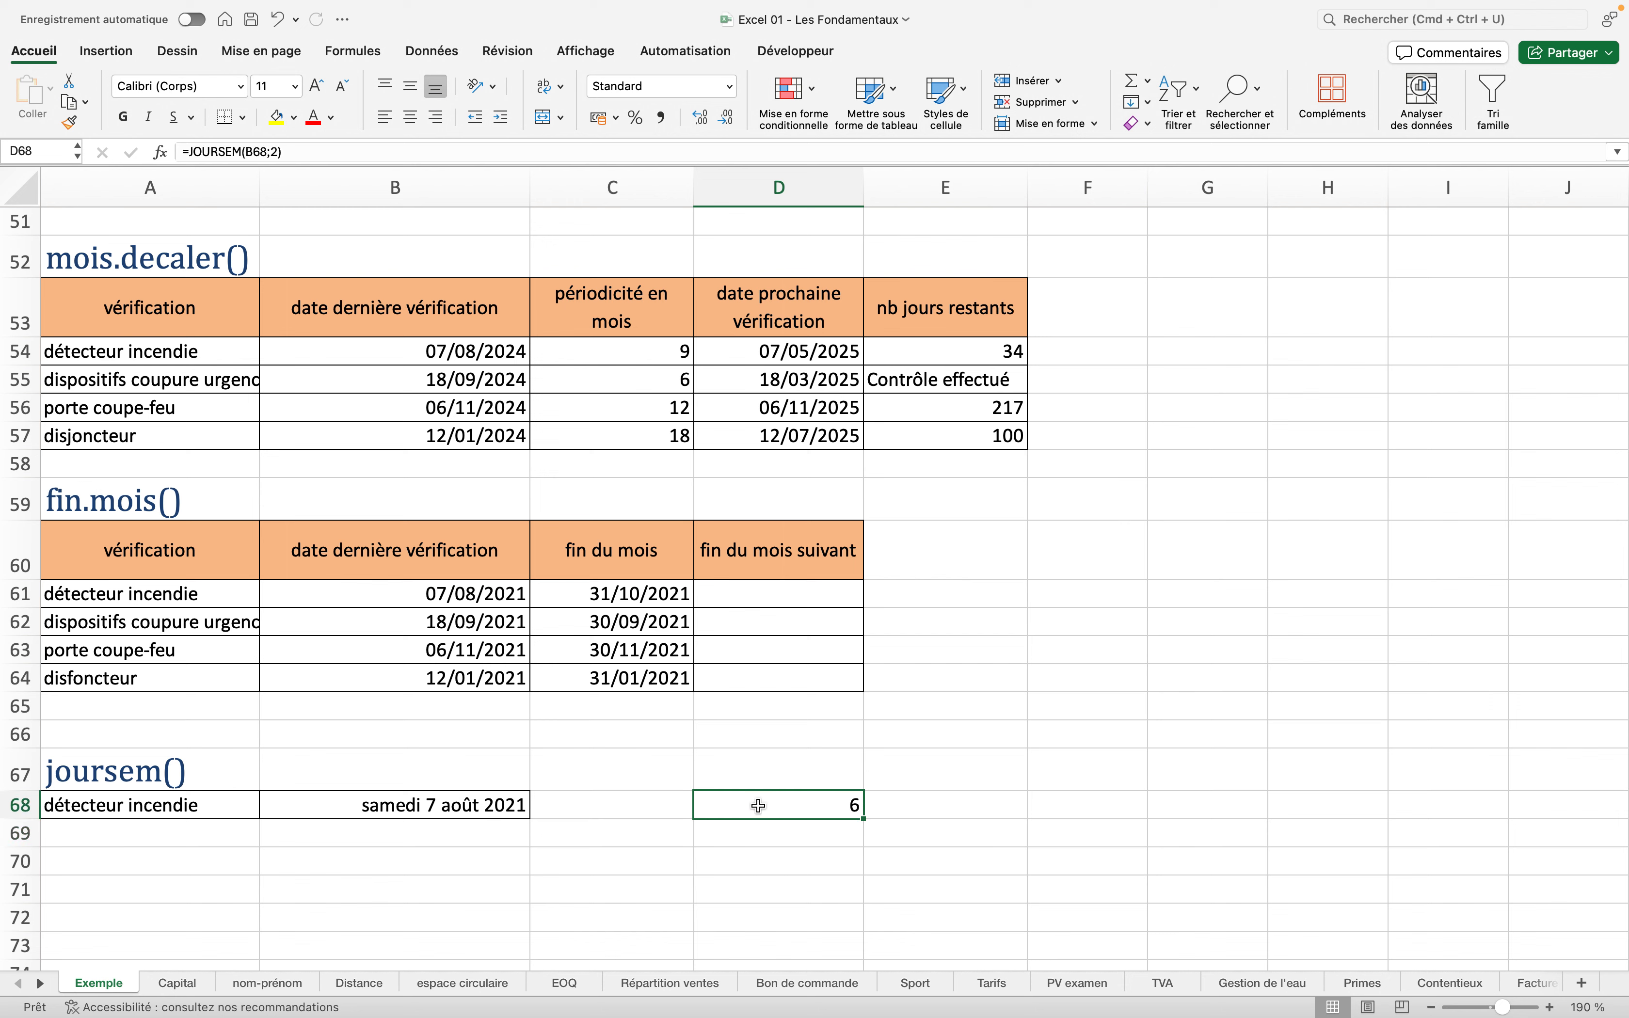
double_click(837, 812)
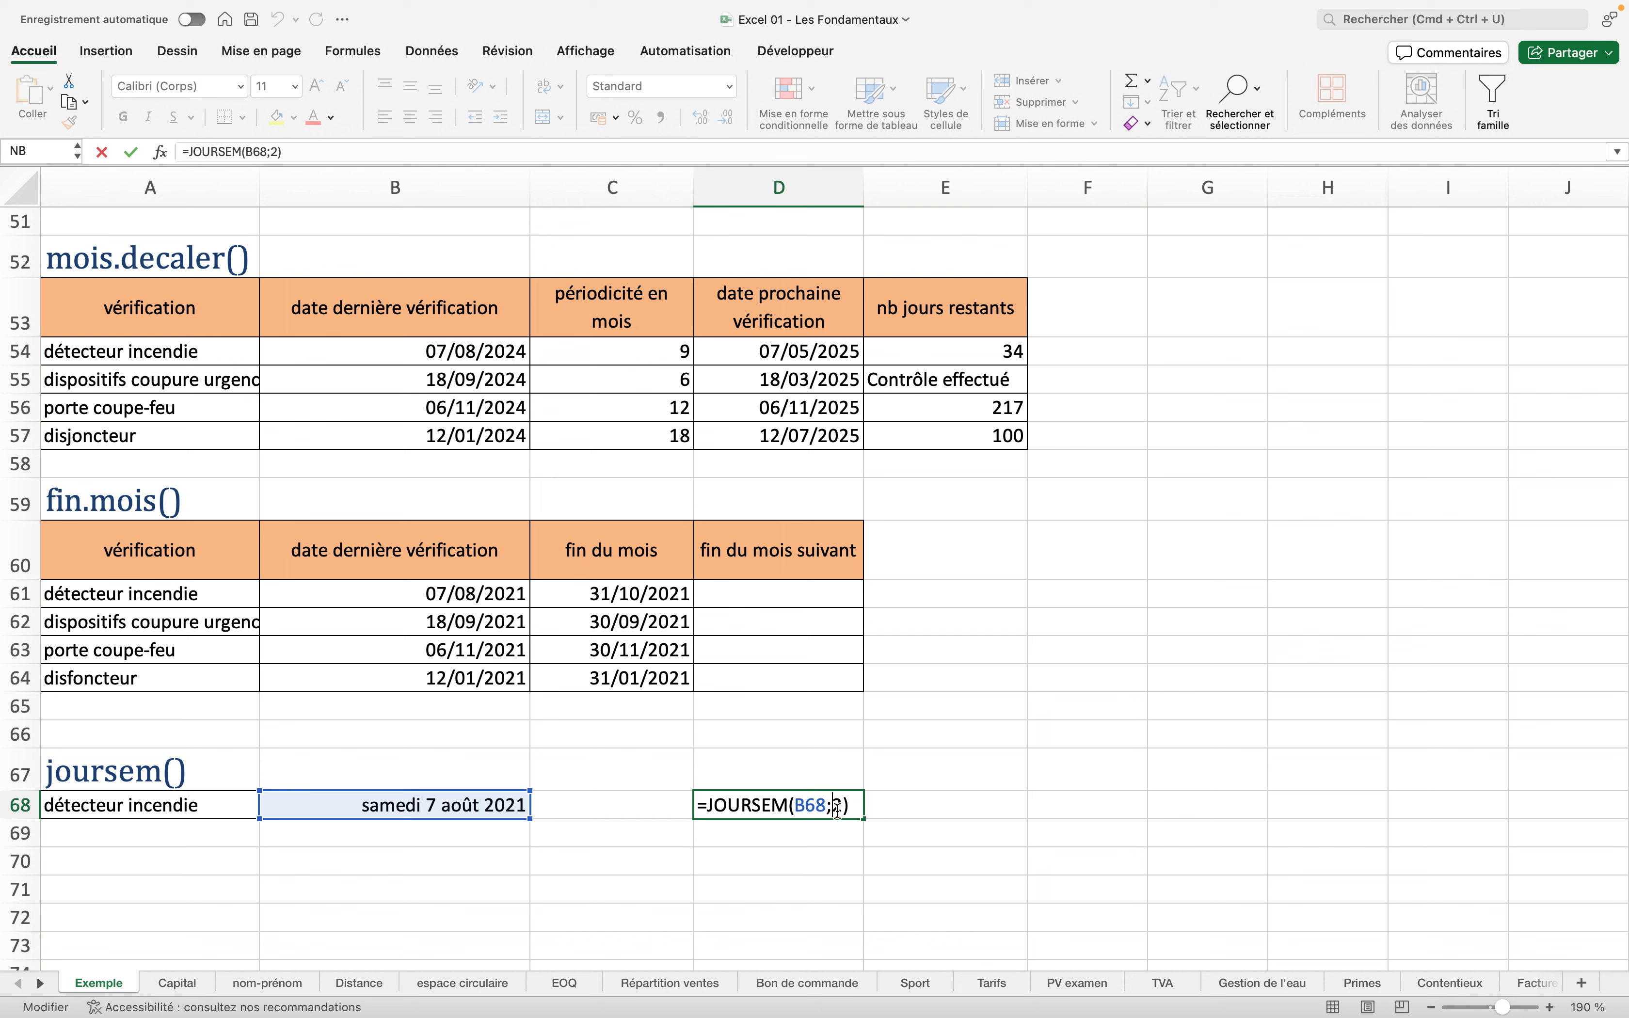
left_click(706, 806)
type("si(")
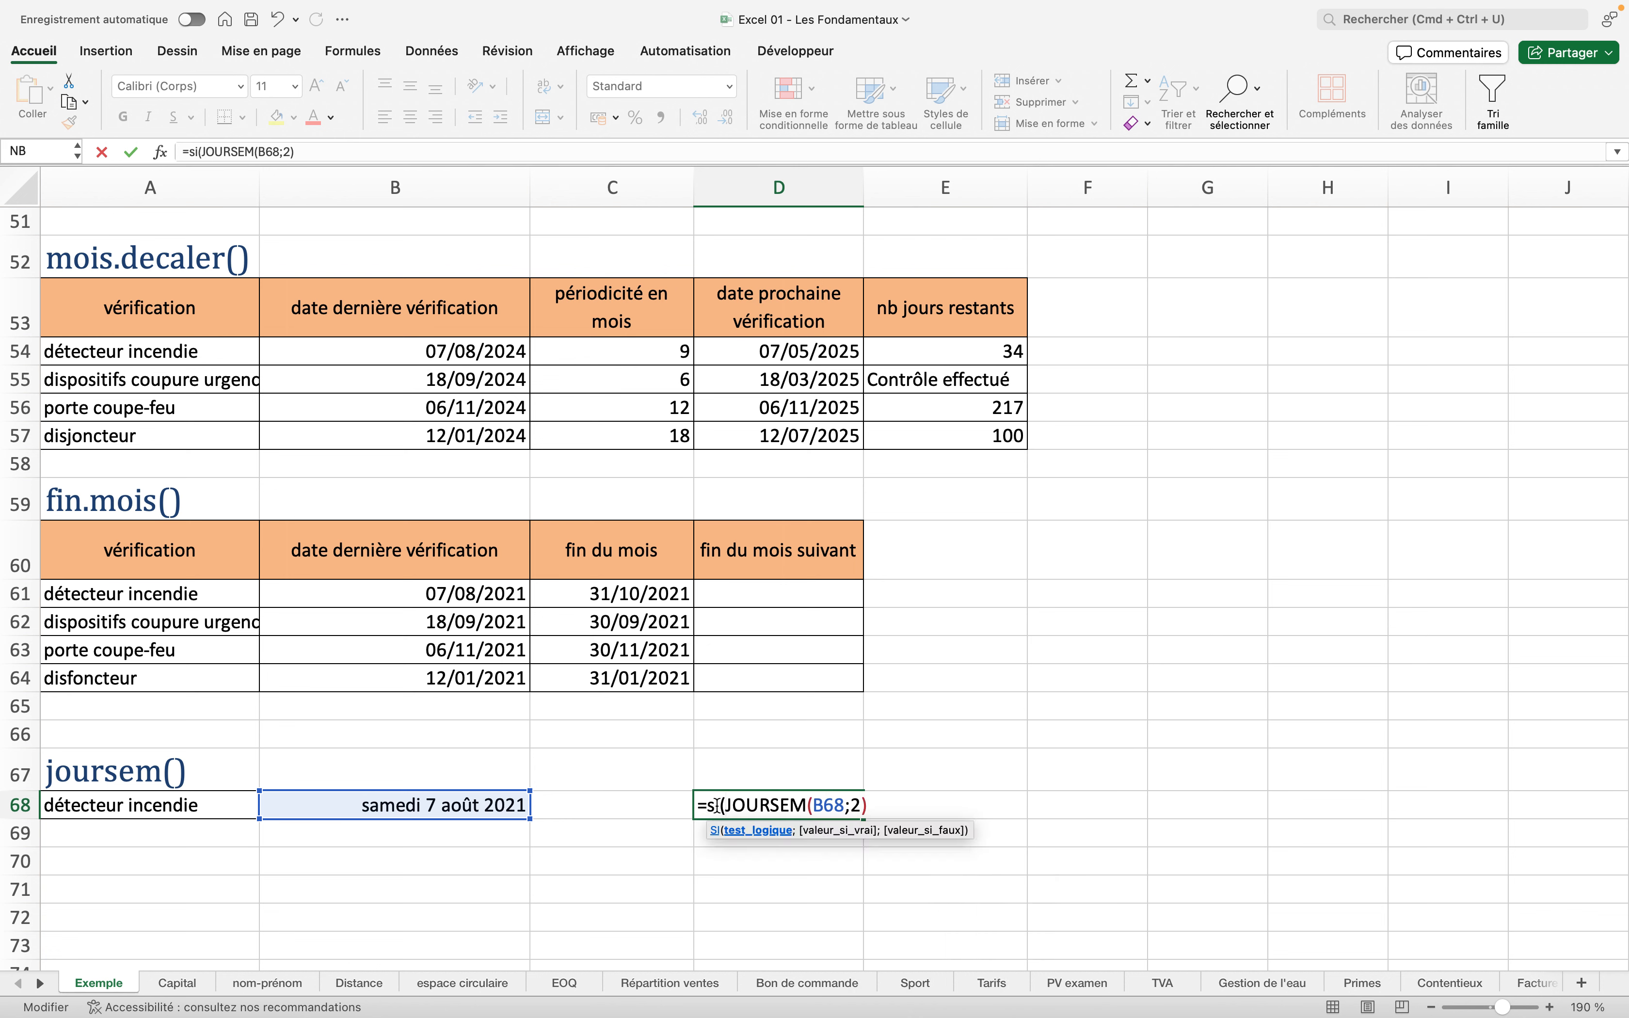
left_click(866, 805)
type("=6;")
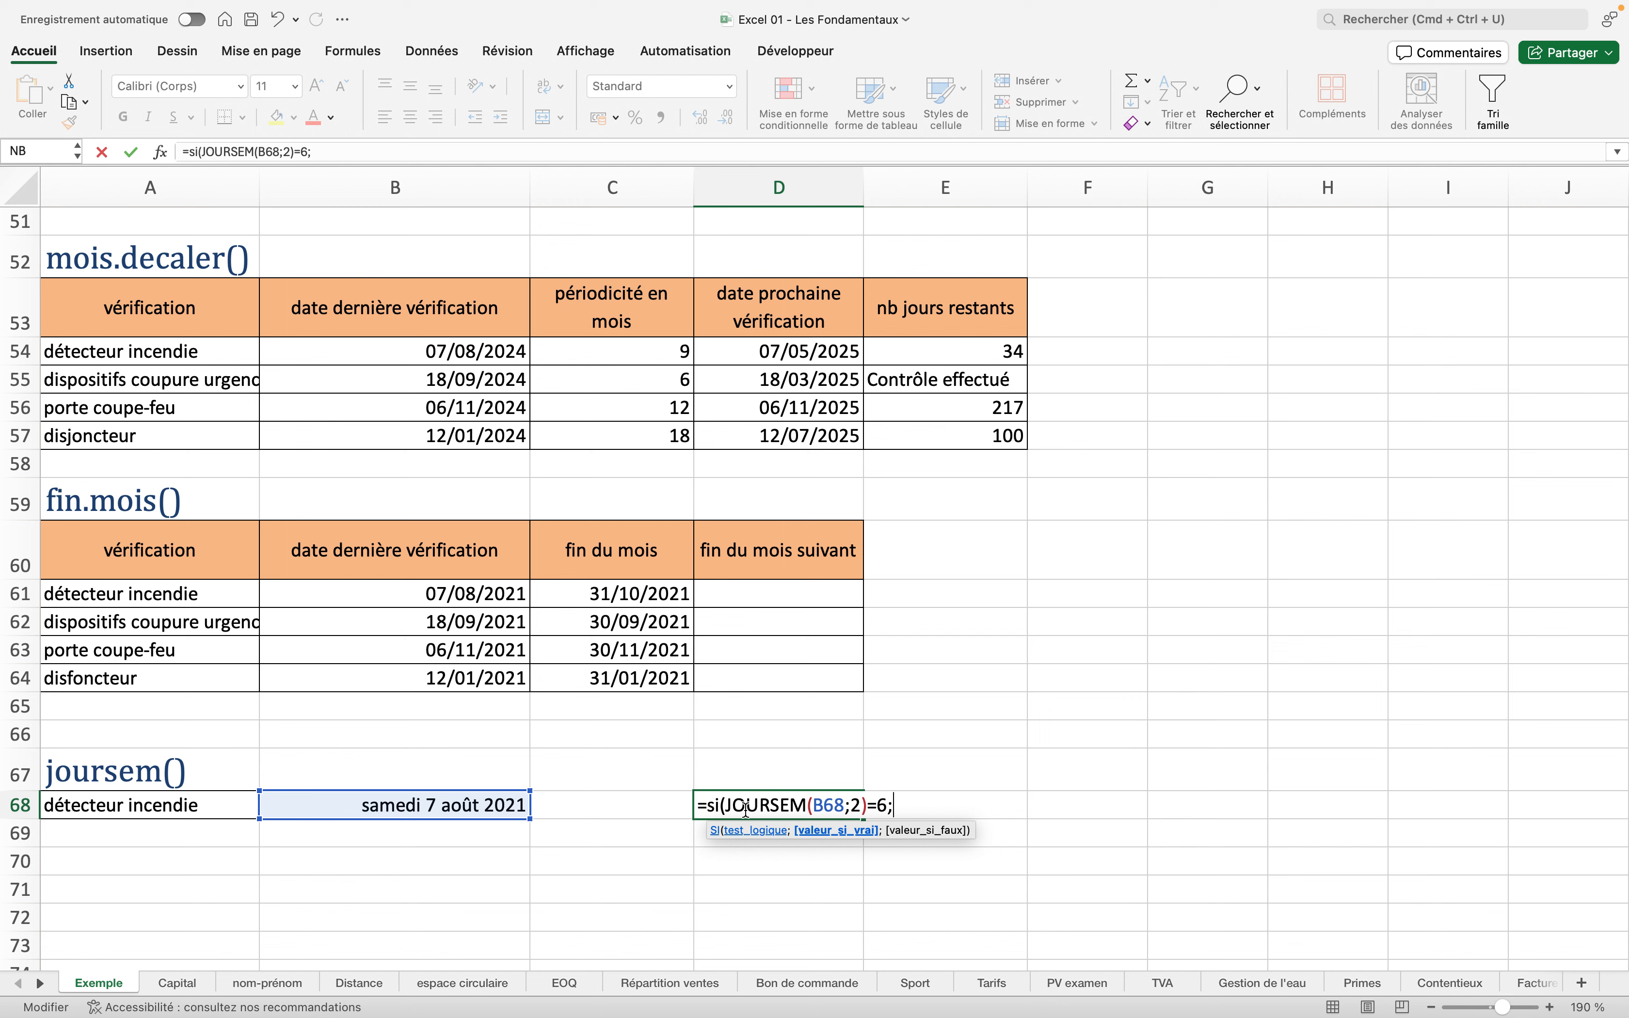
left_click(490, 807)
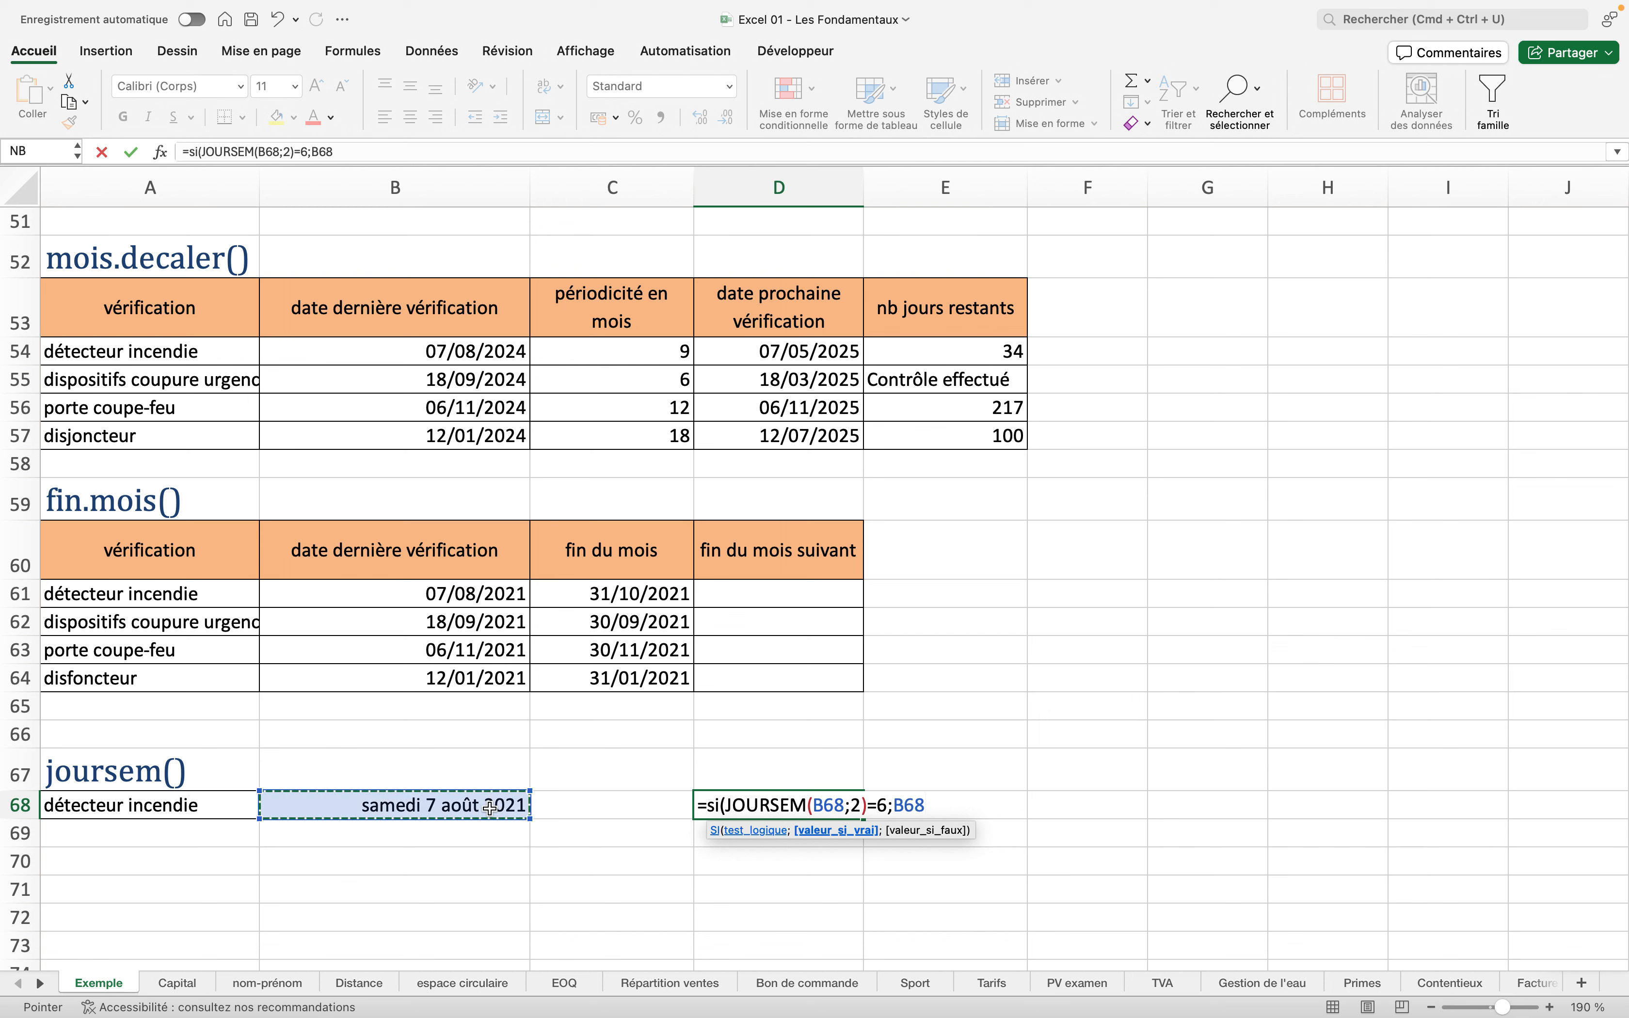
type("+7;")
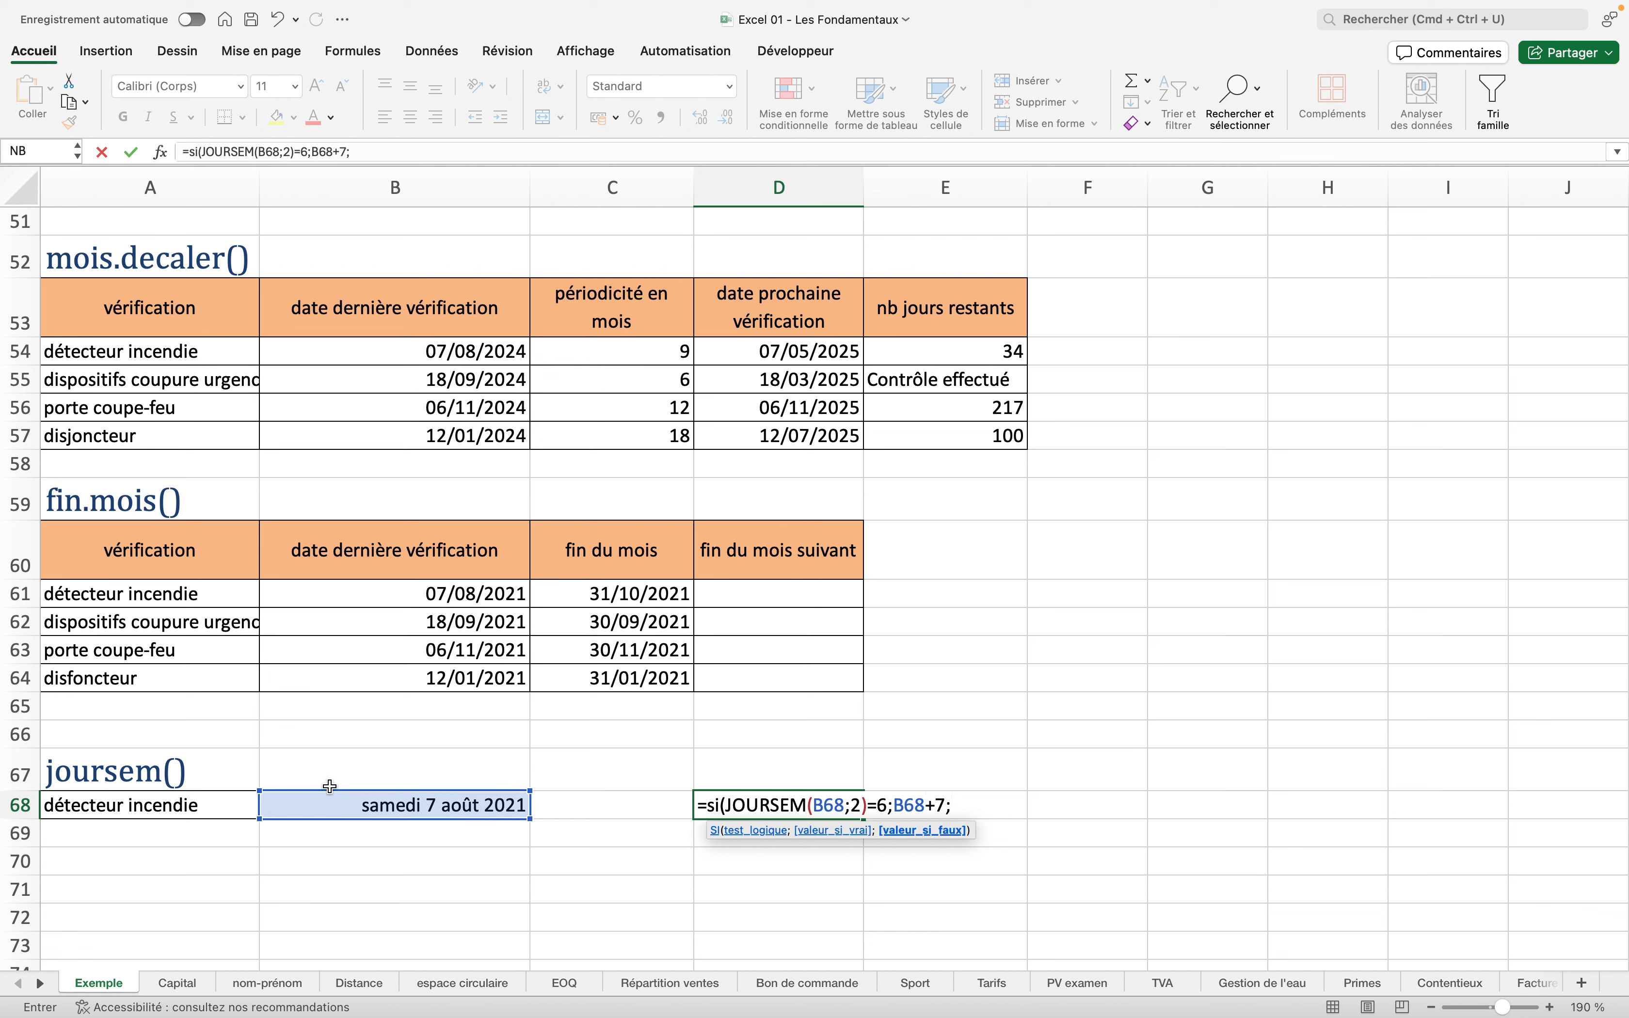
left_click(338, 802)
key("Return")
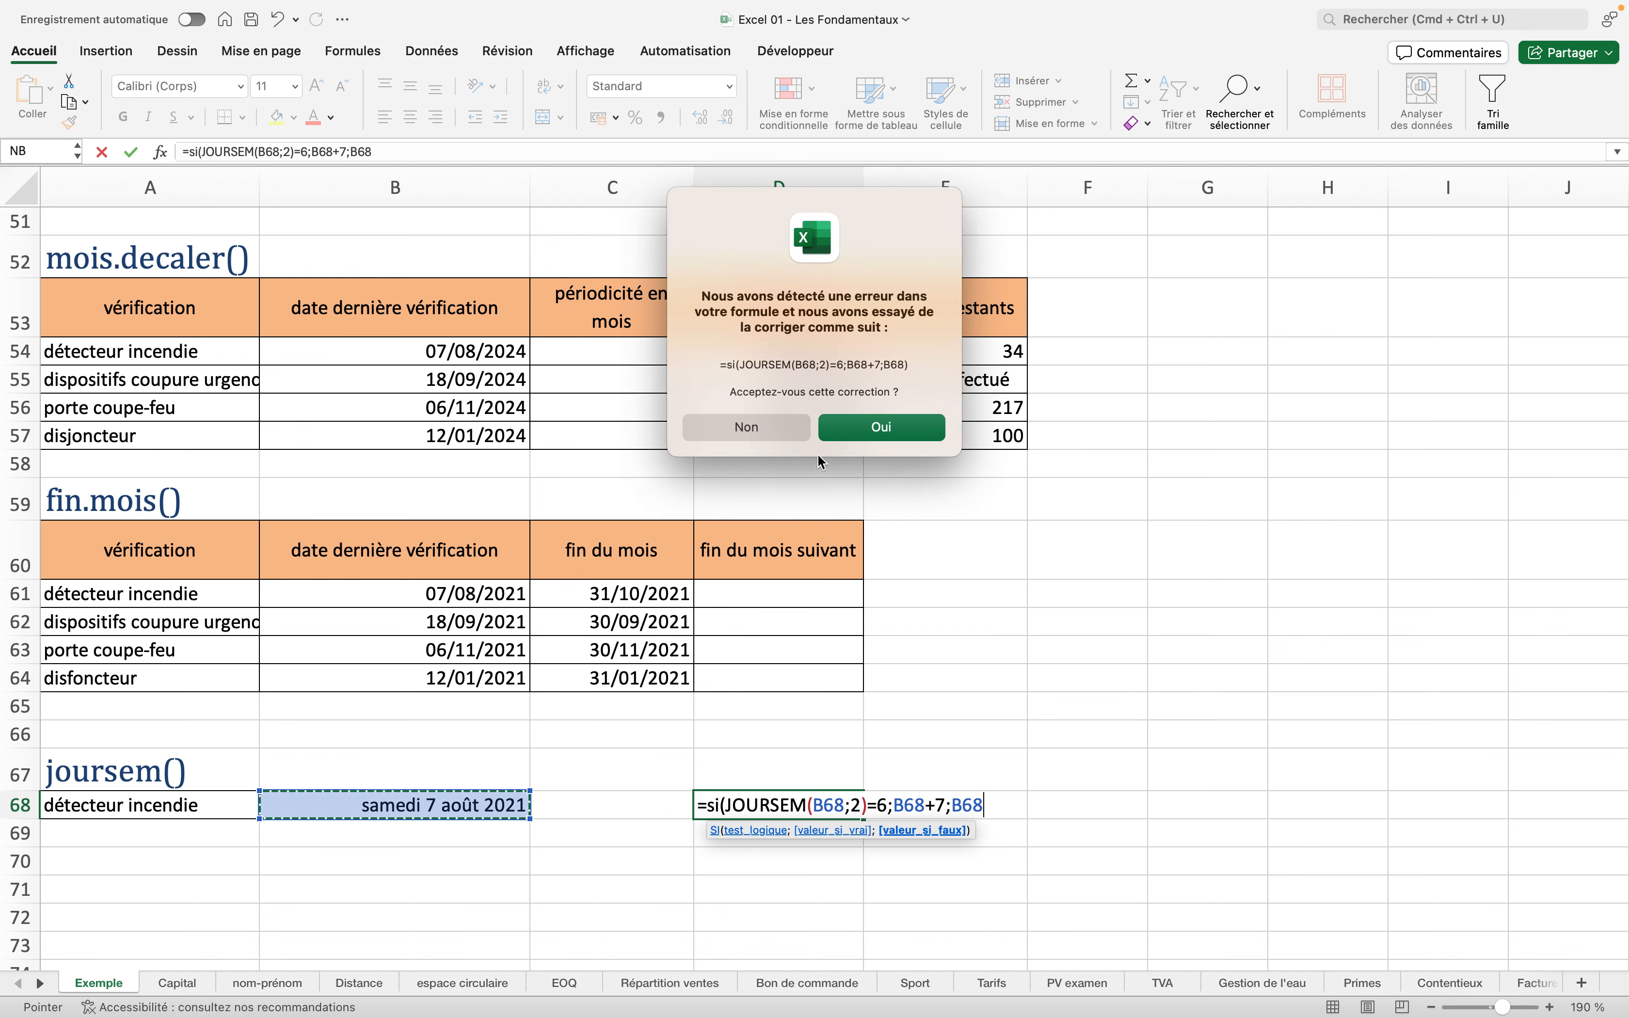
left_click(842, 429)
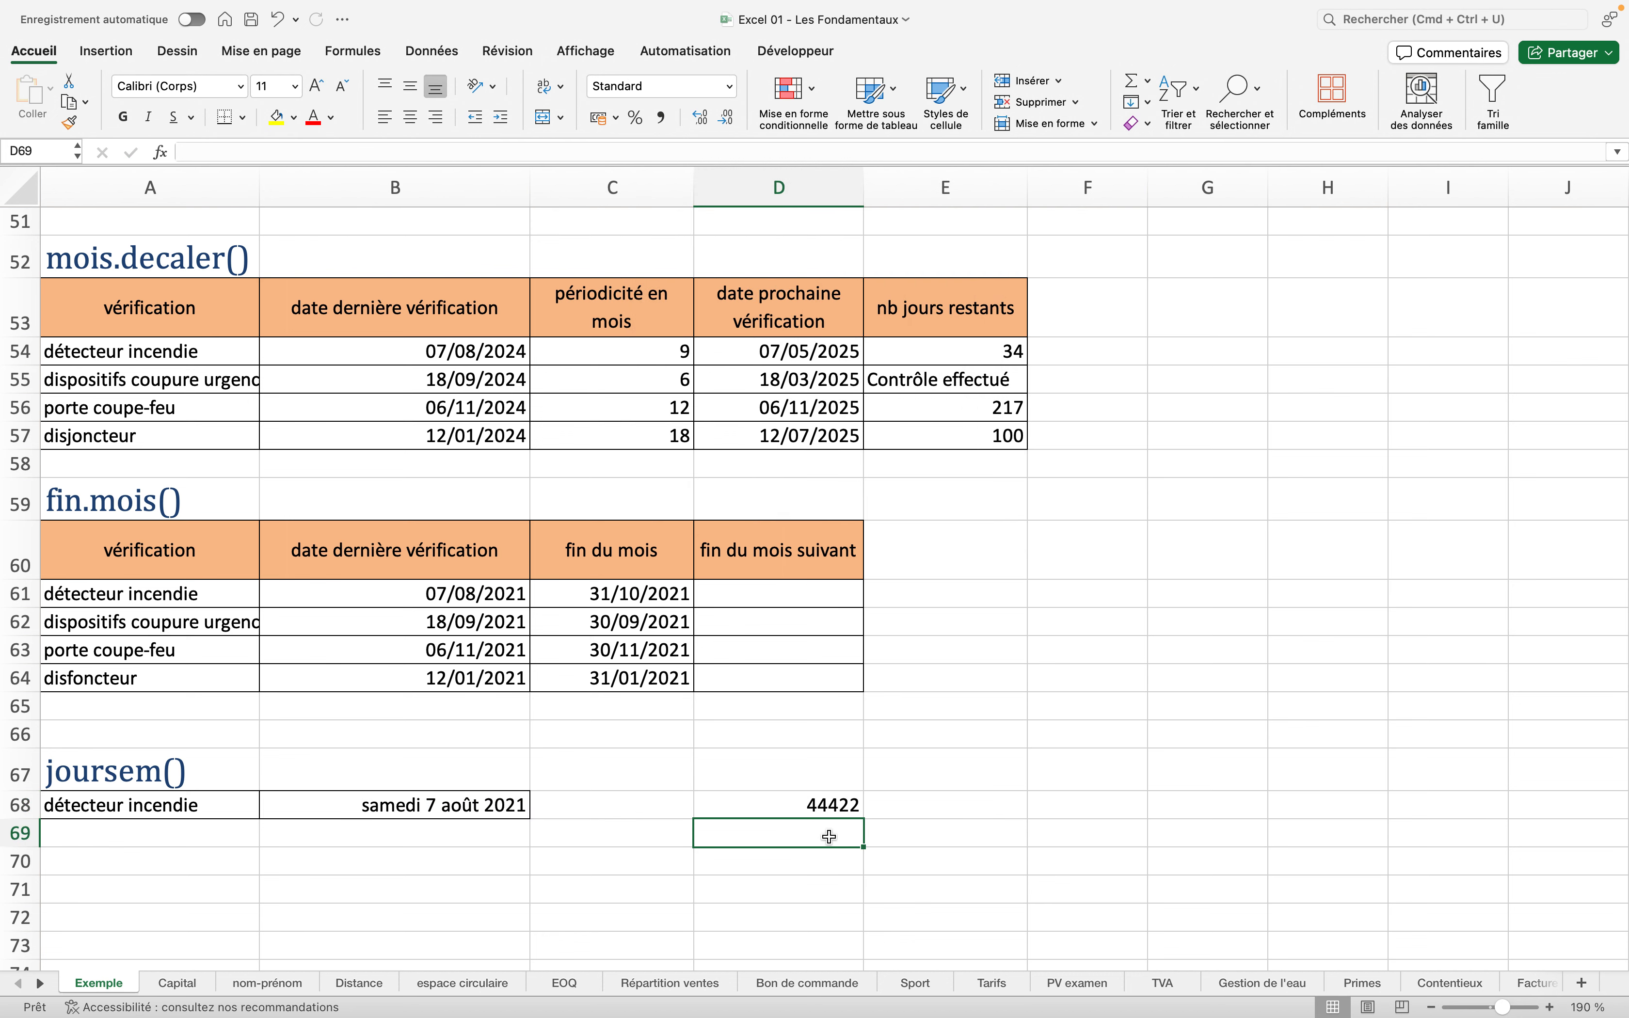
Format the result of the SI formula in D68 as a long date
left_click(809, 807)
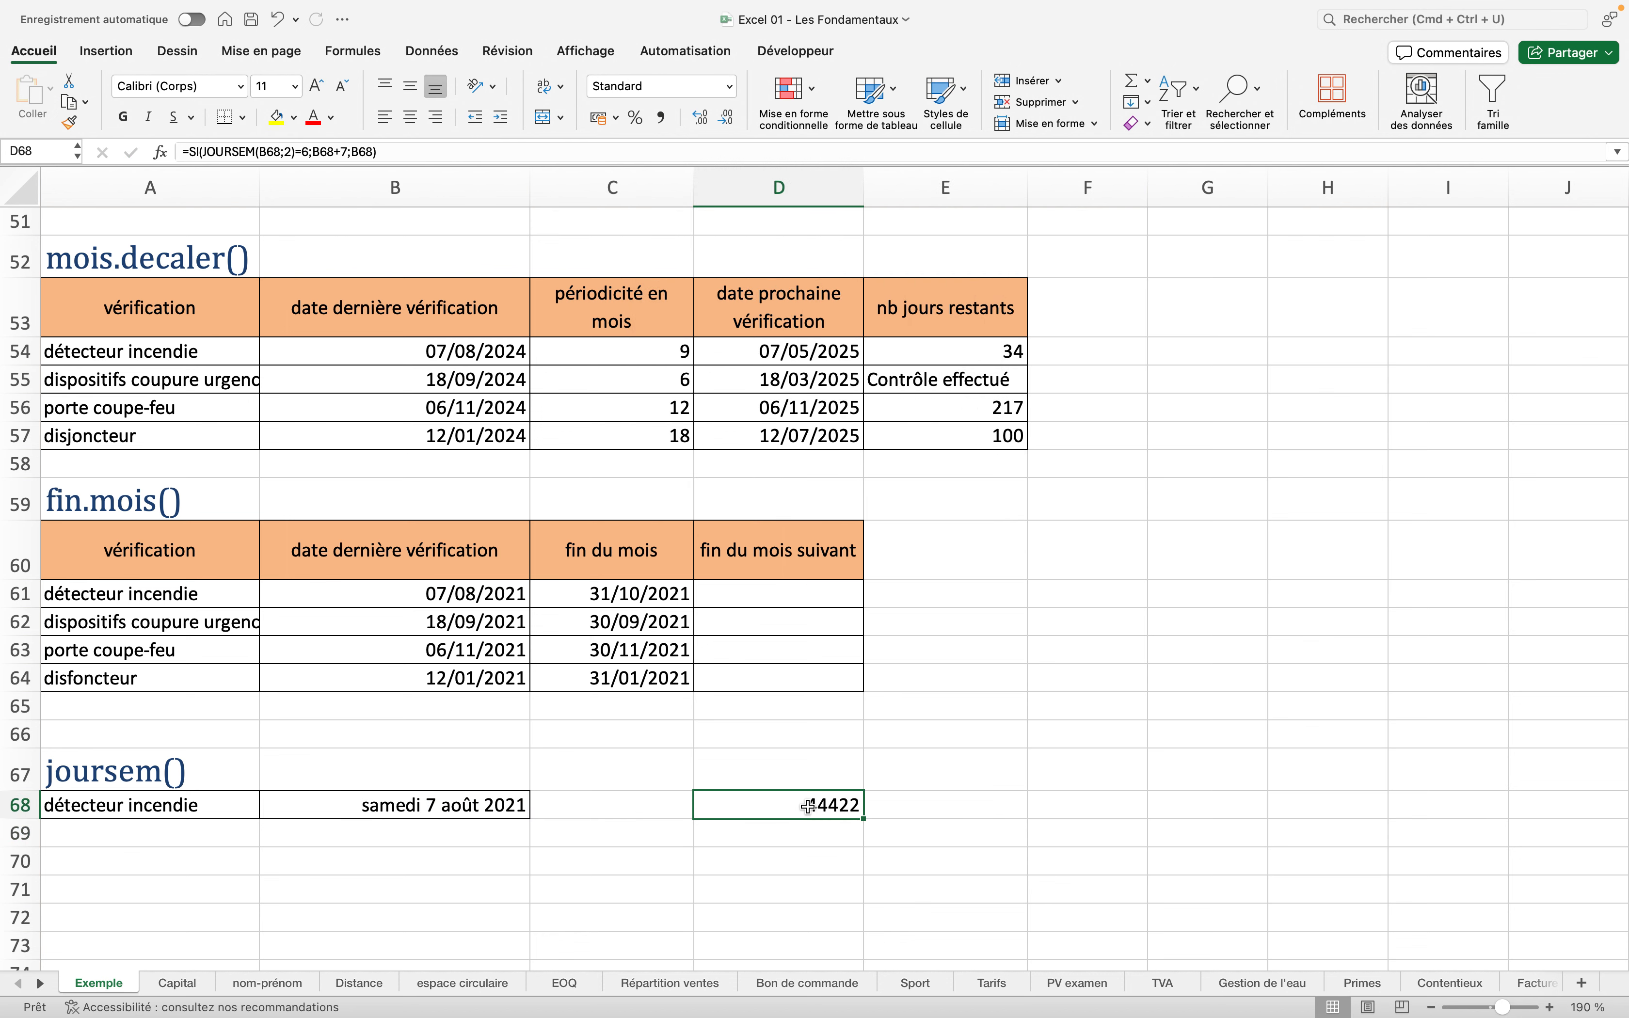
left_click(730, 85)
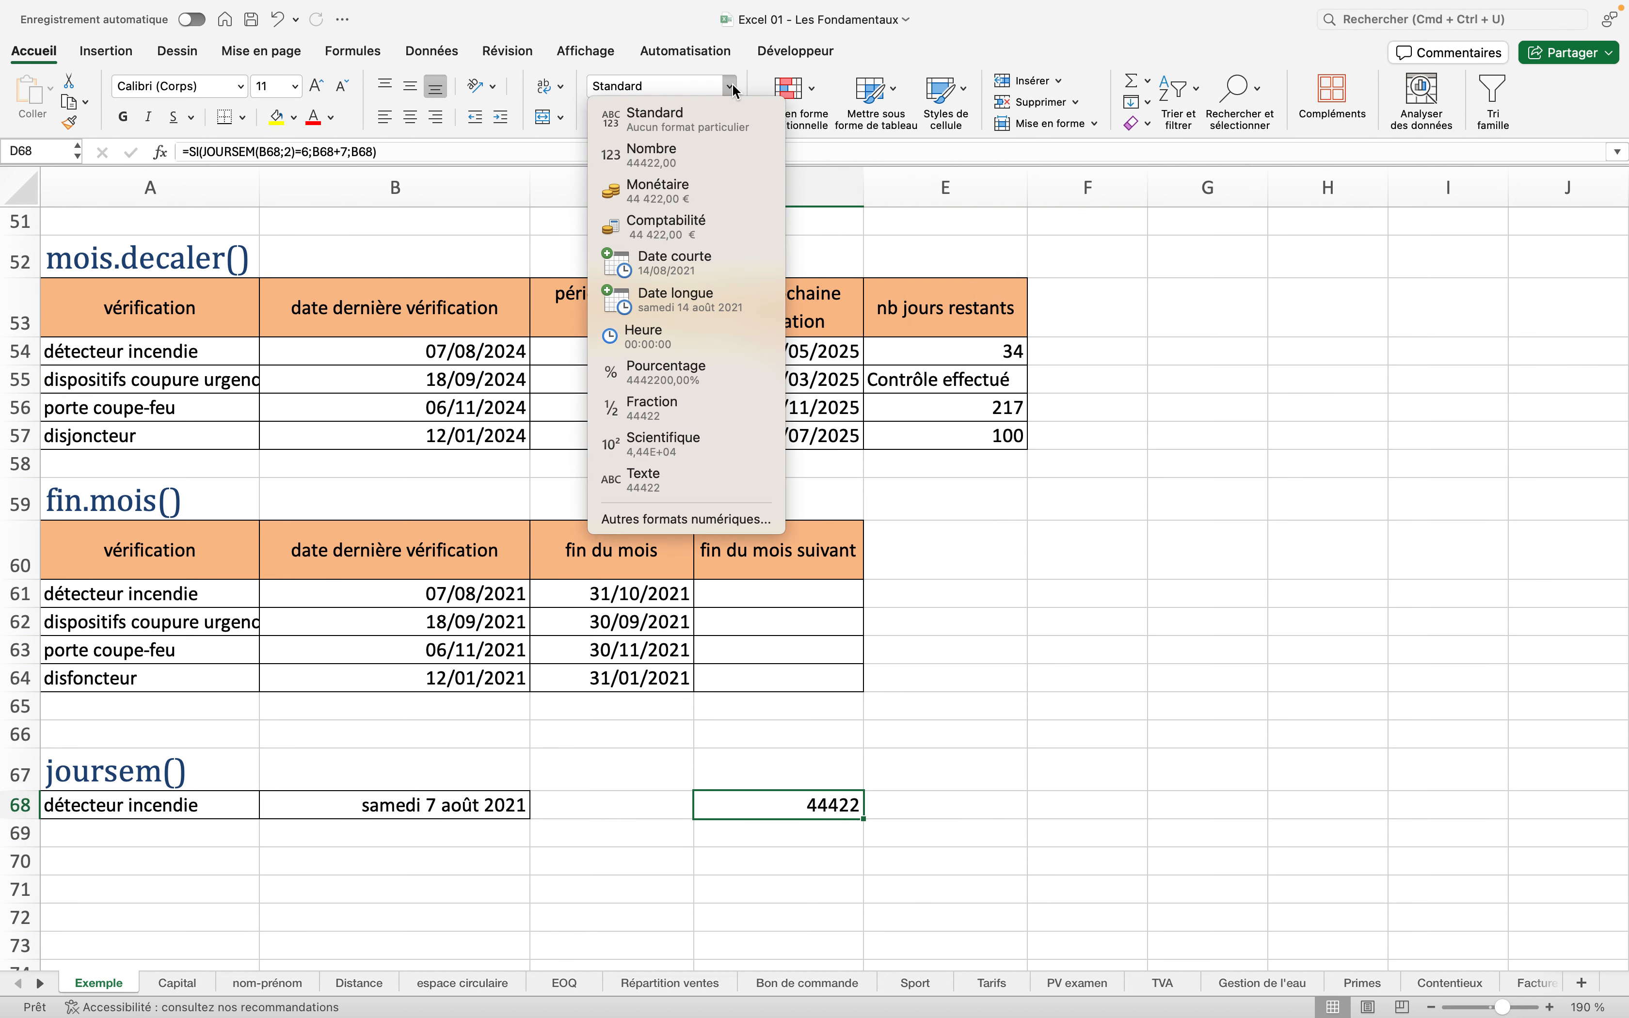
left_click(706, 291)
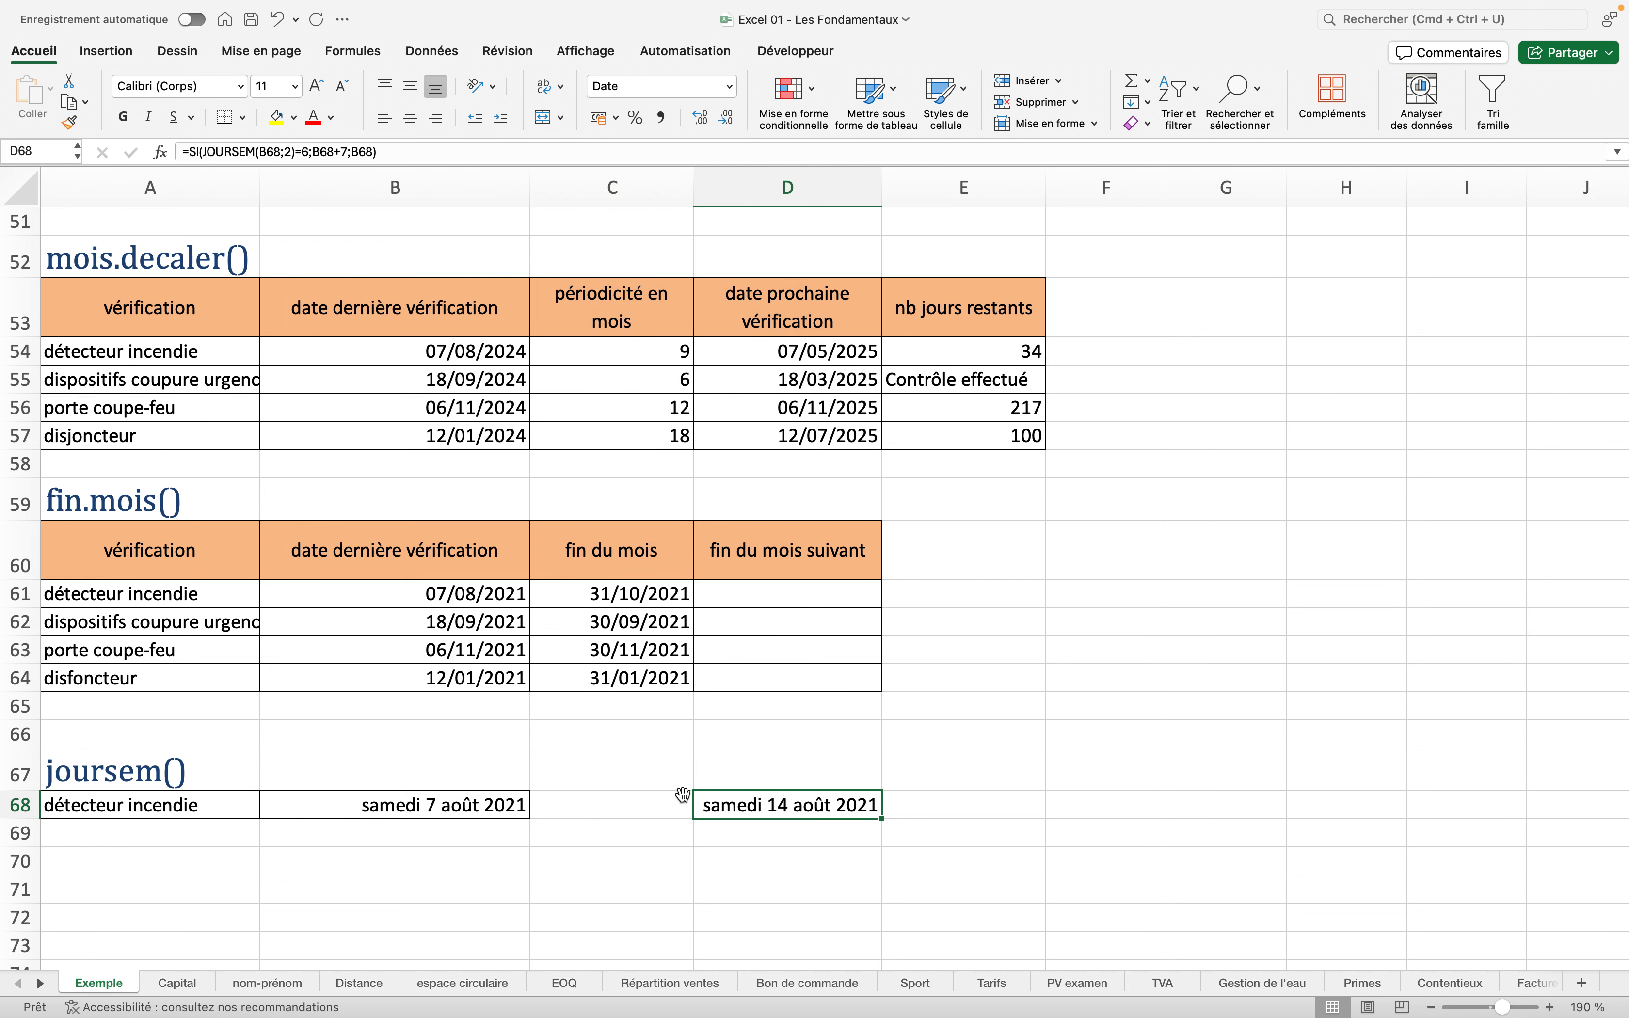
Test the condition by changing the détecteur incendie date in B68 to 6/08/2021
left_click(465, 801)
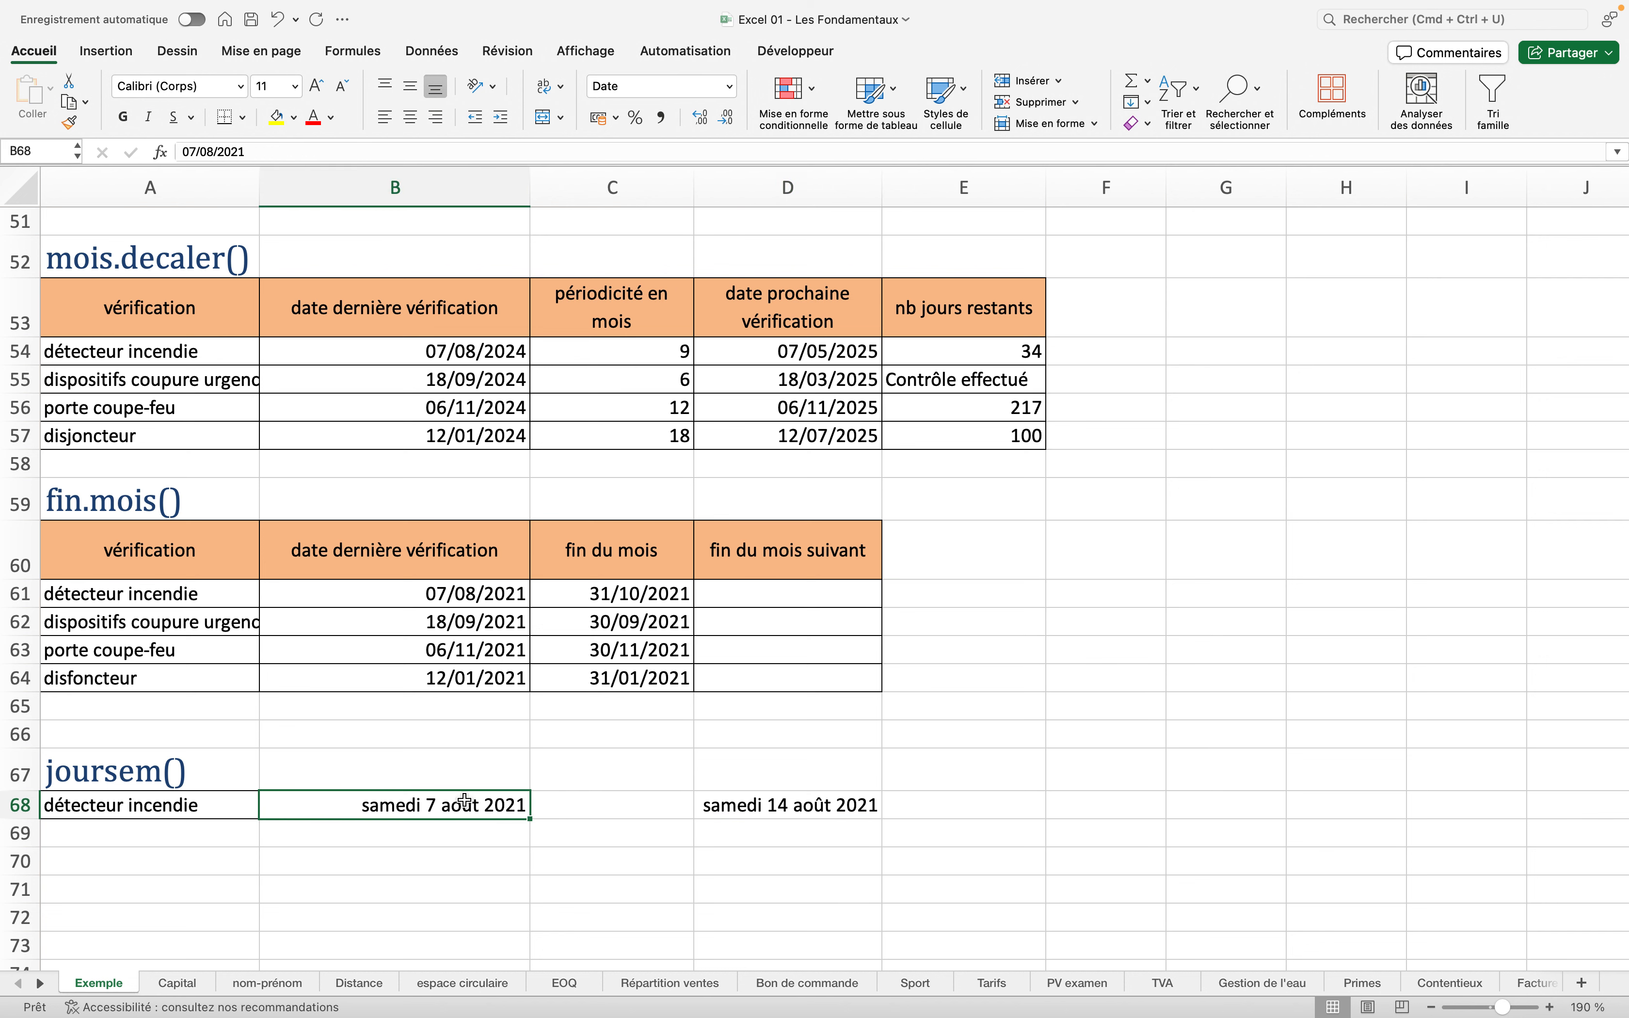
type("6/")
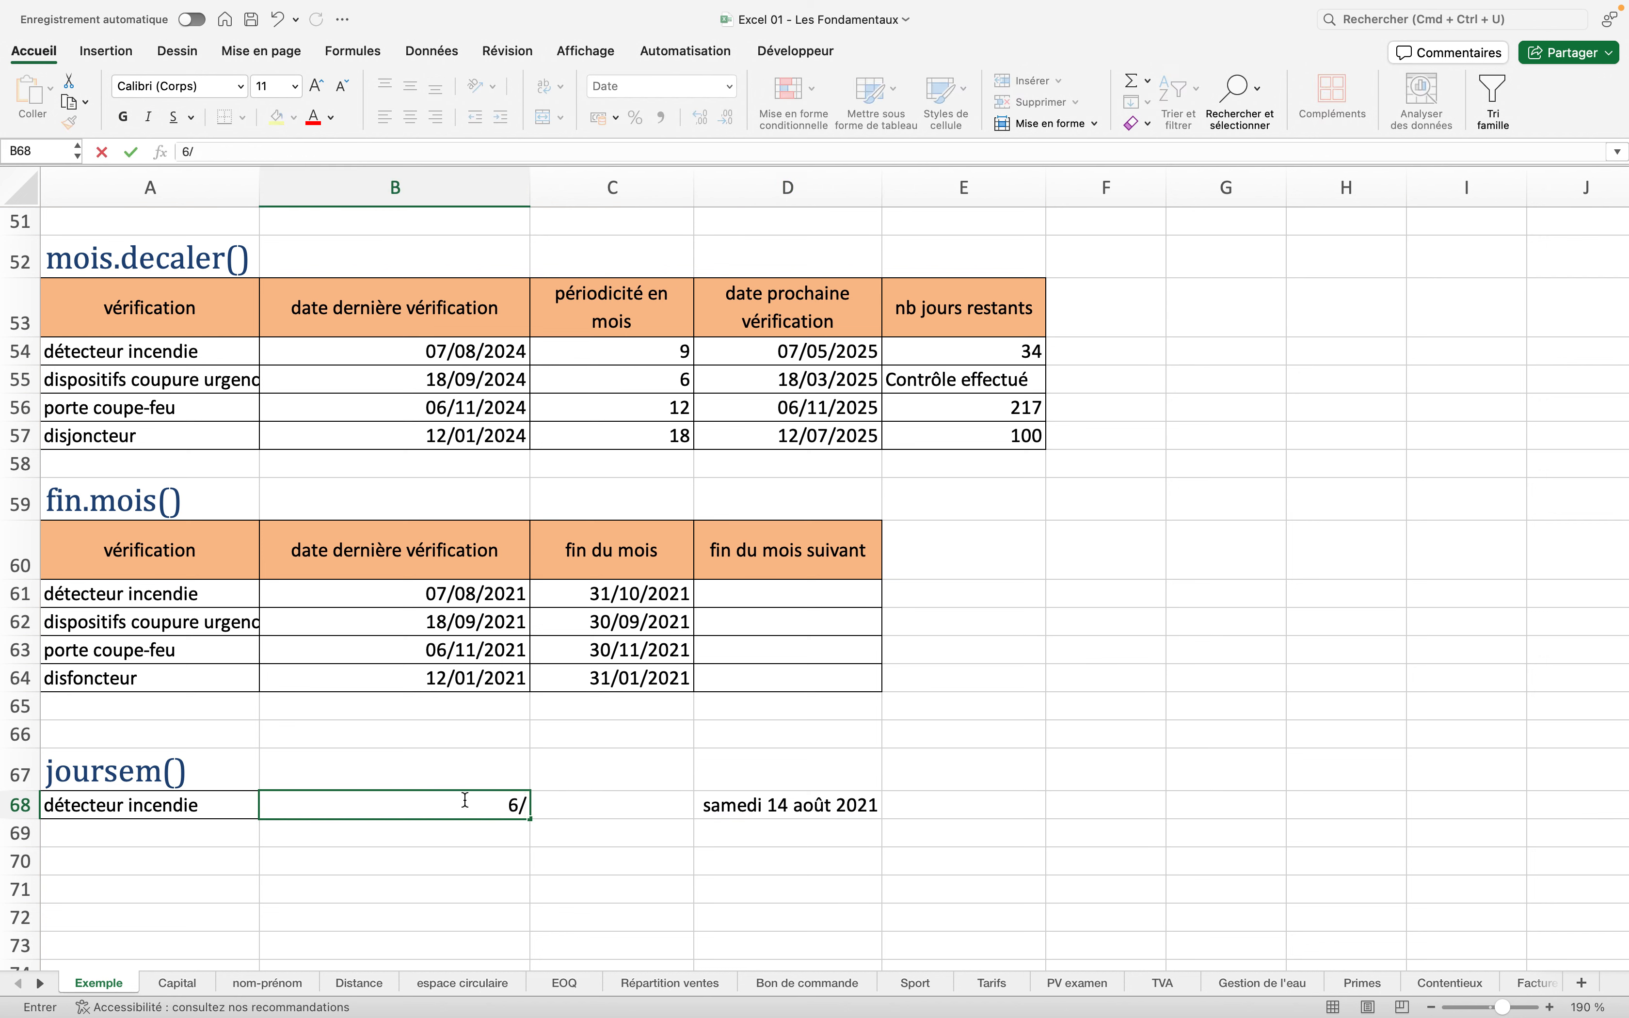
type("08/2021")
key("Return")
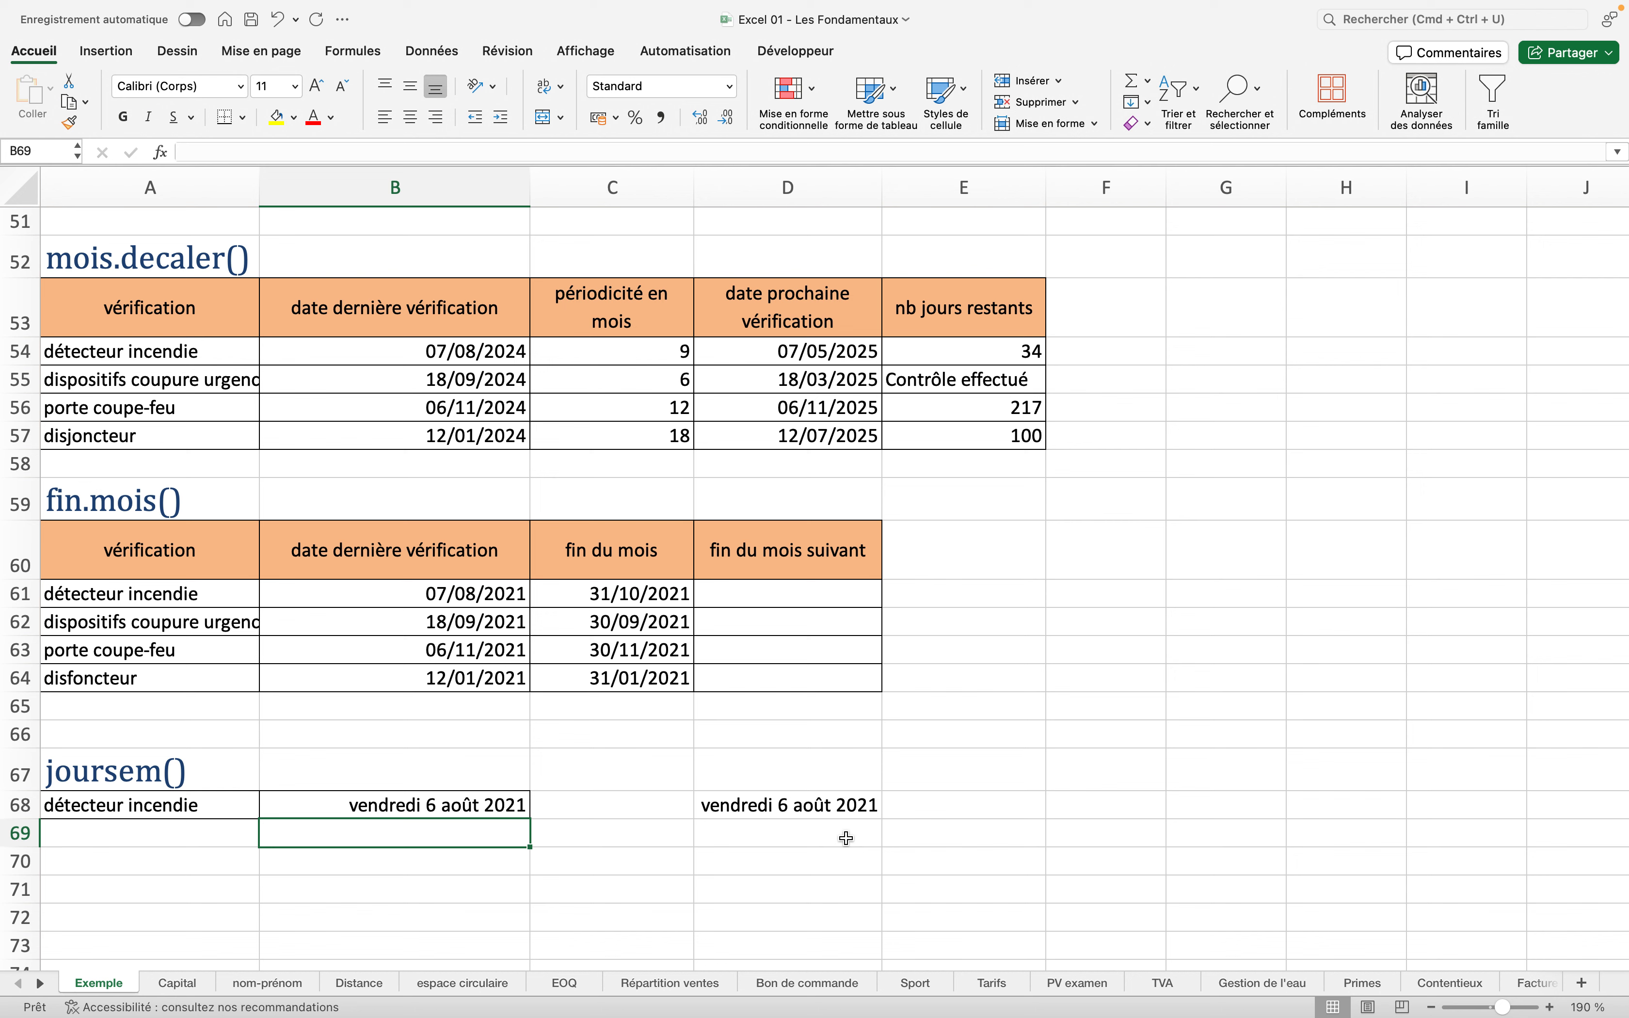
Open the Représentants worksheet, located at the end of the workbook
mouse_move(612, 1011)
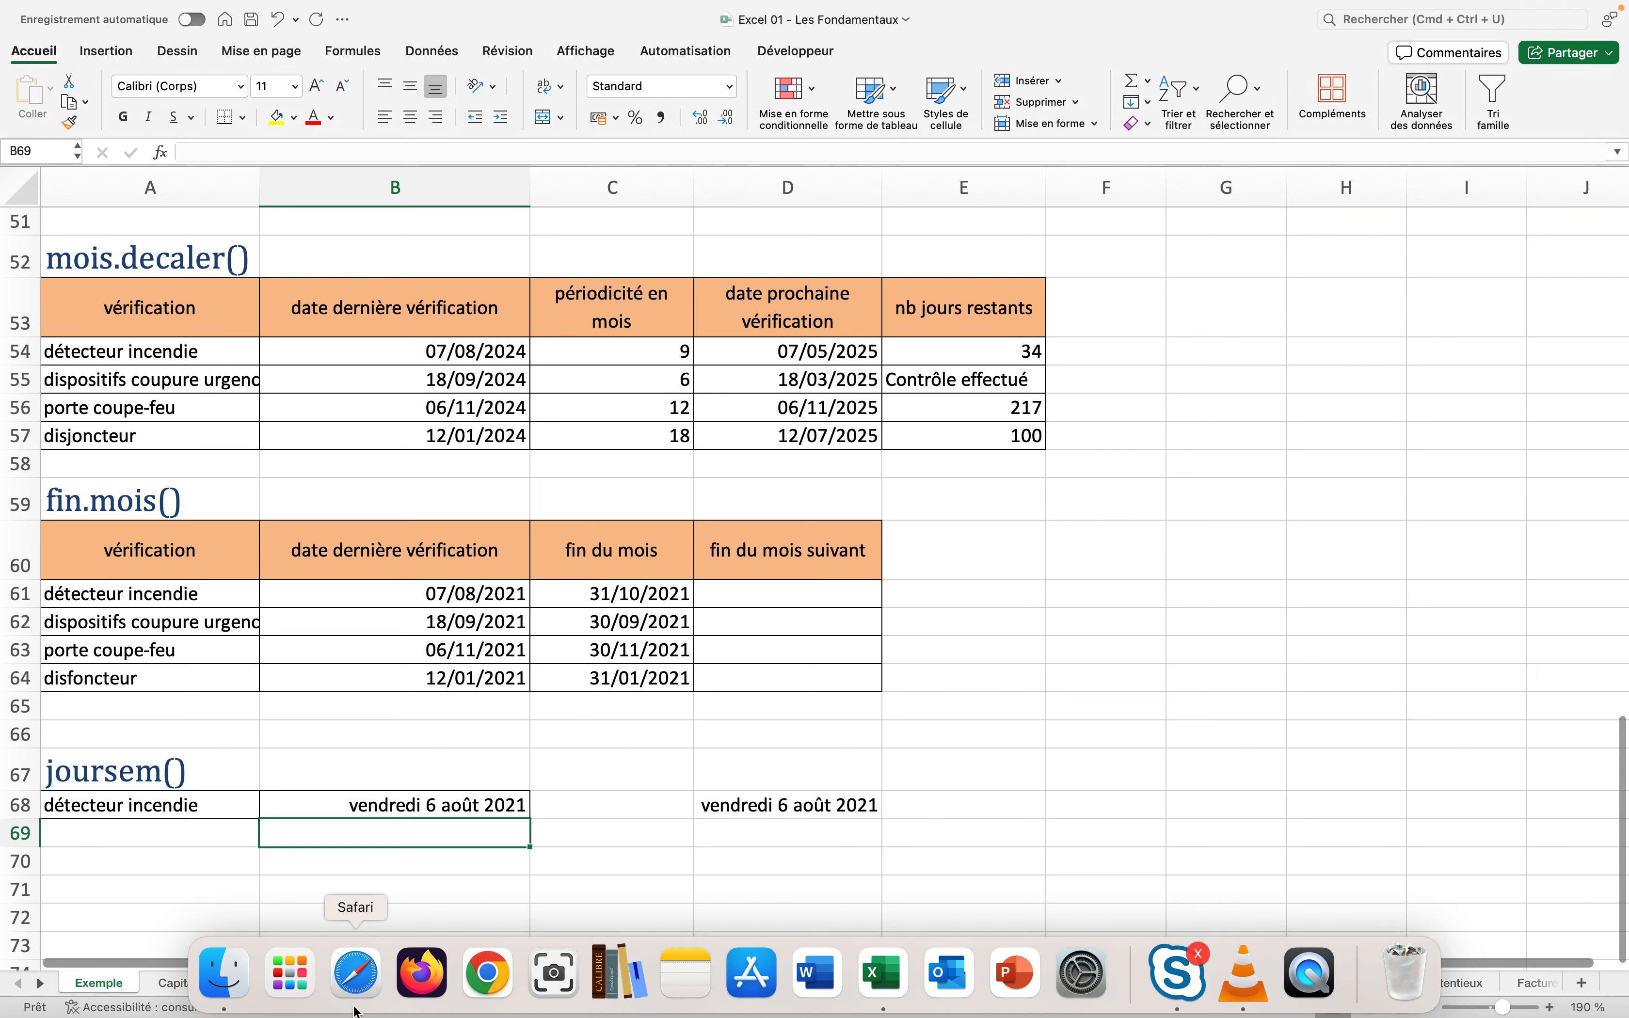
left_click(40, 985)
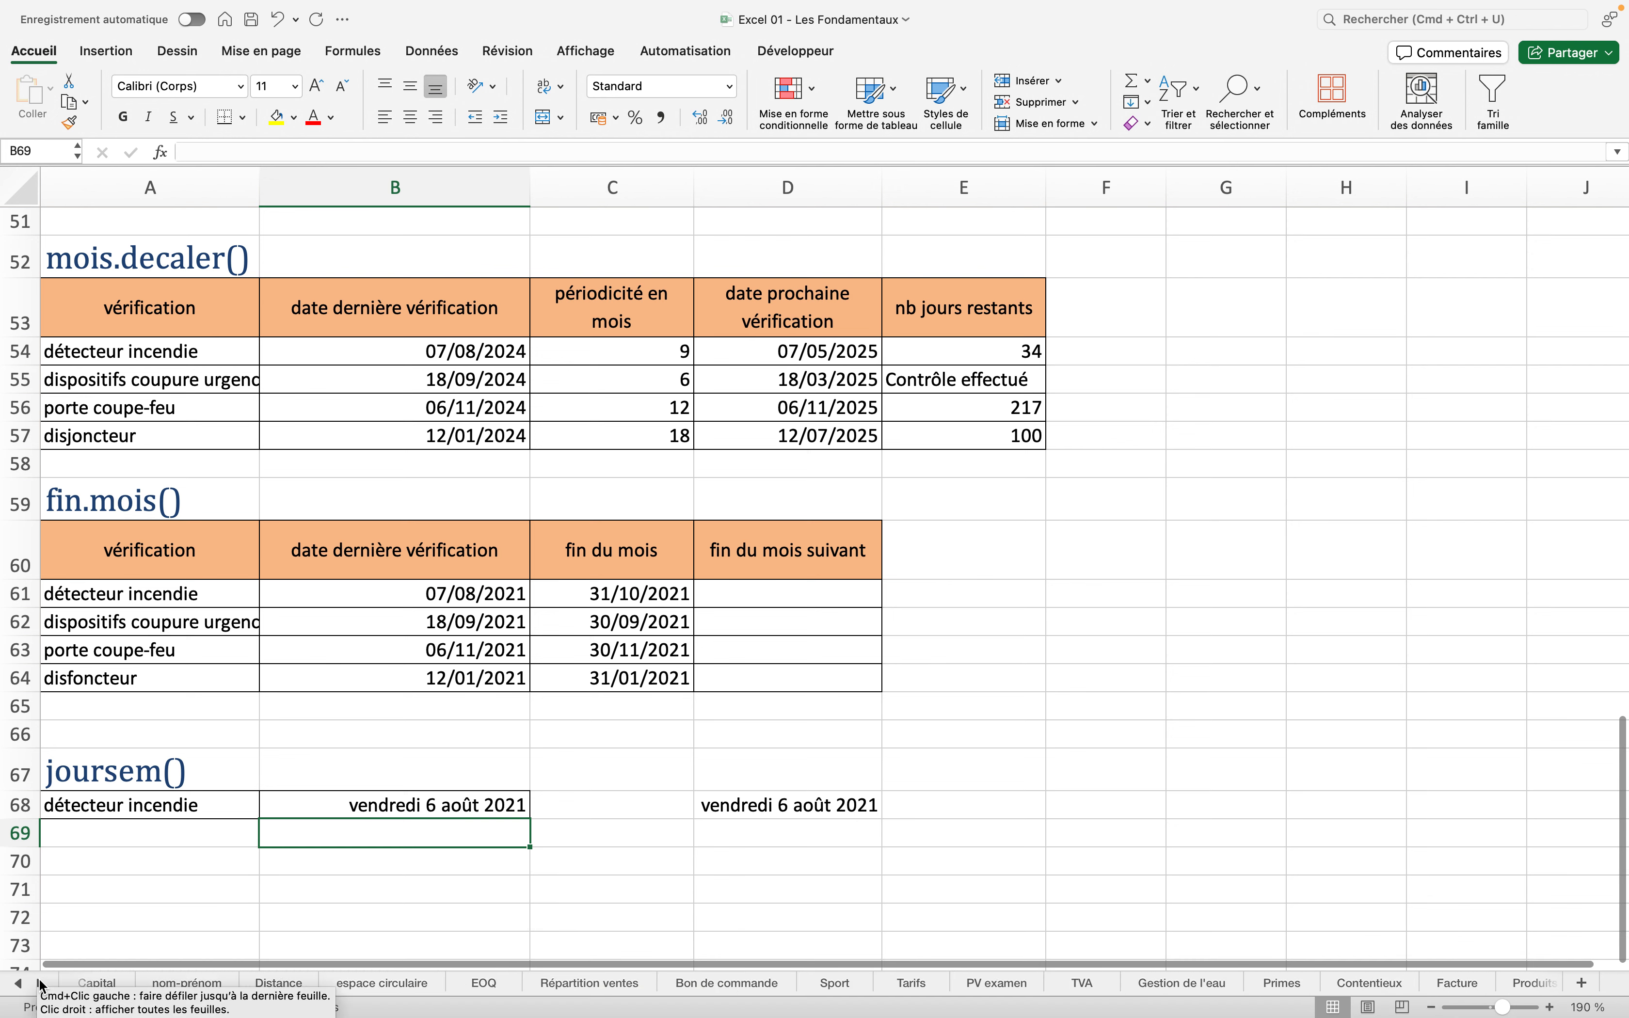
left_click(40, 985)
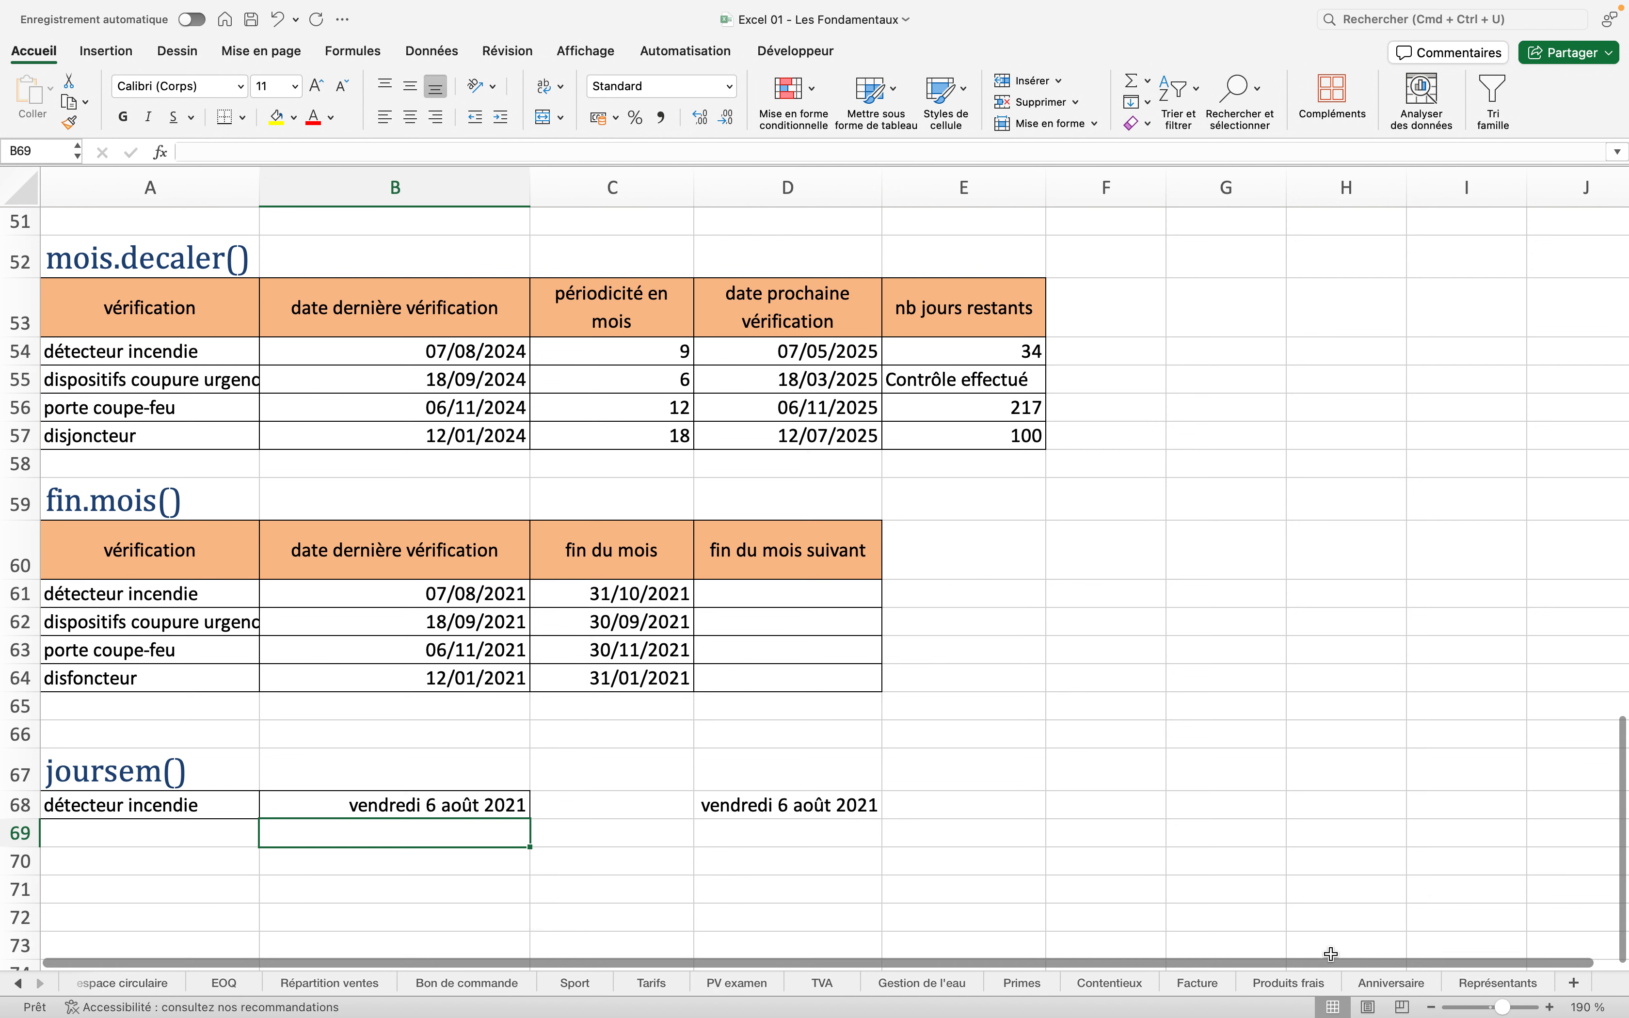
left_click(1490, 985)
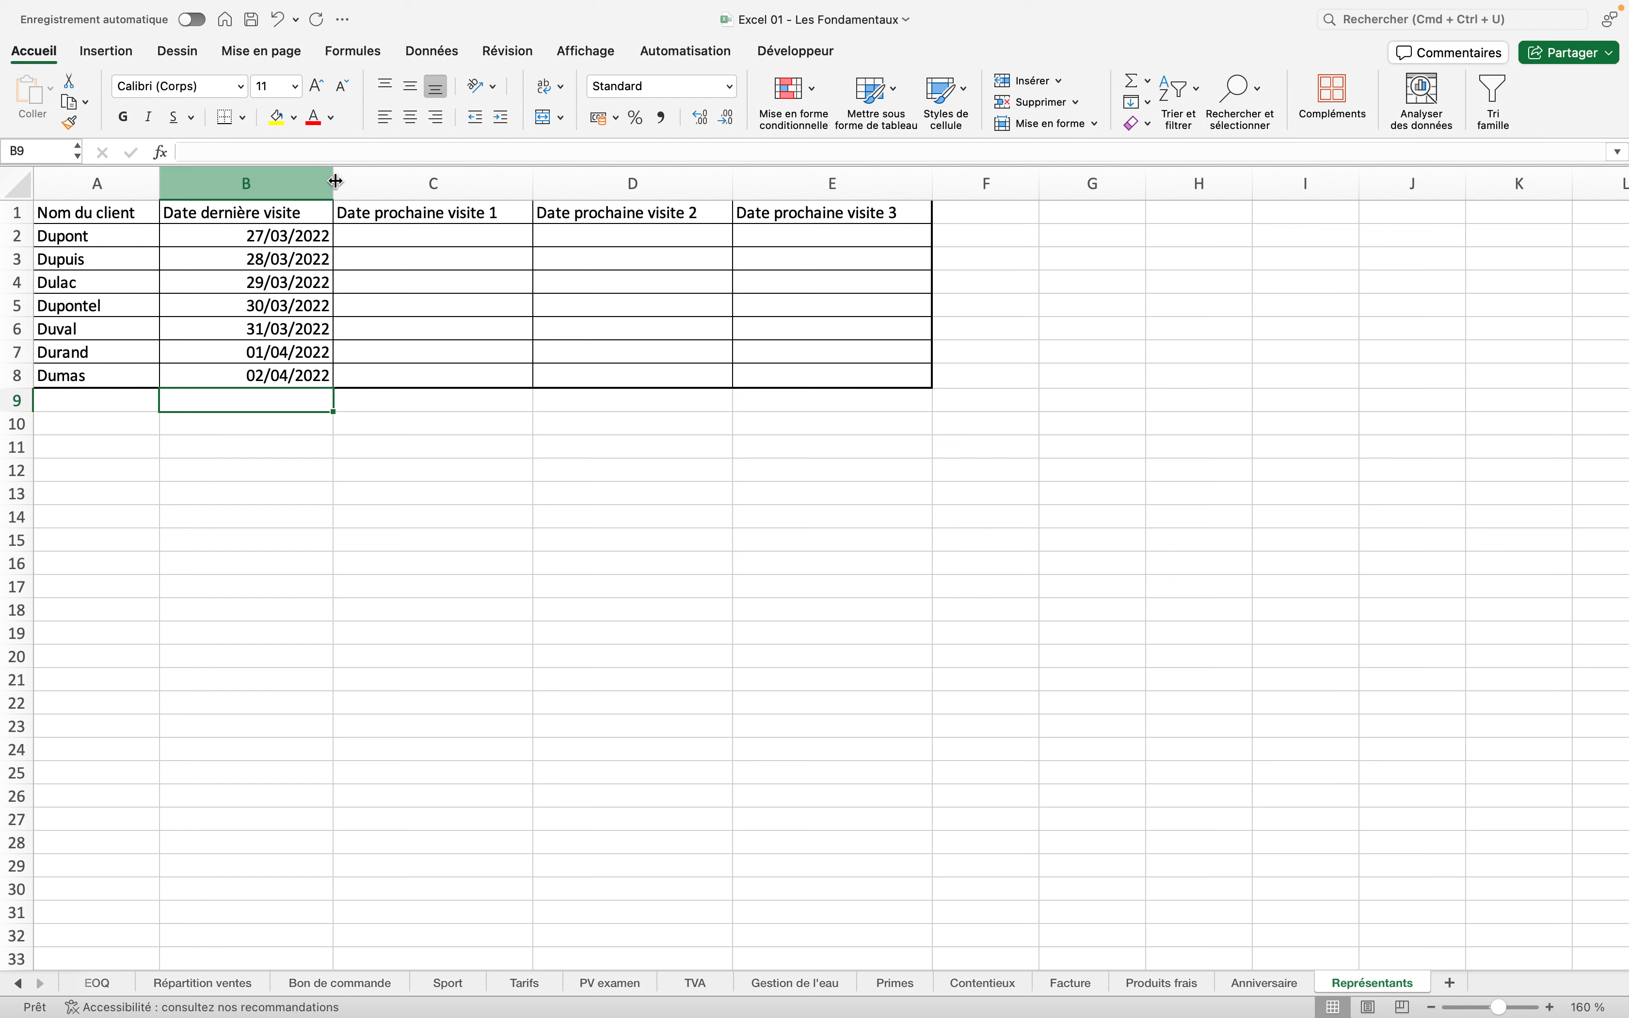
Enter the formula =B2+20 in C2 to calculate the first client's Date prochaine visite 1
left_click(368, 236)
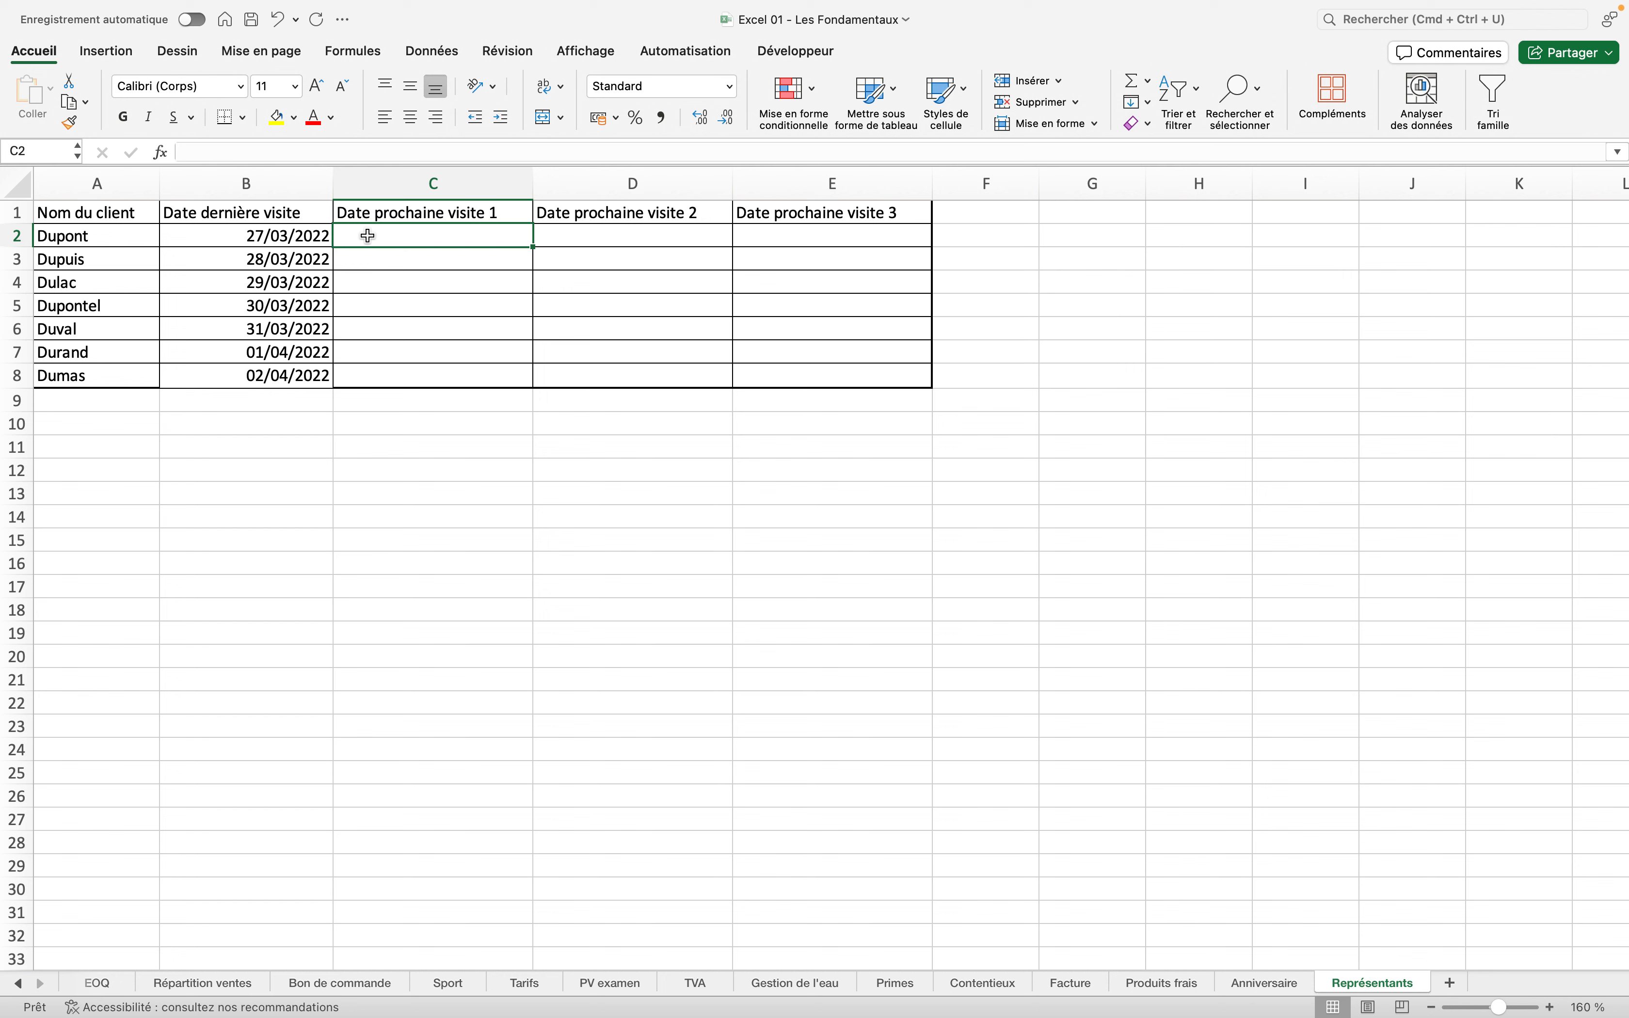
type("=")
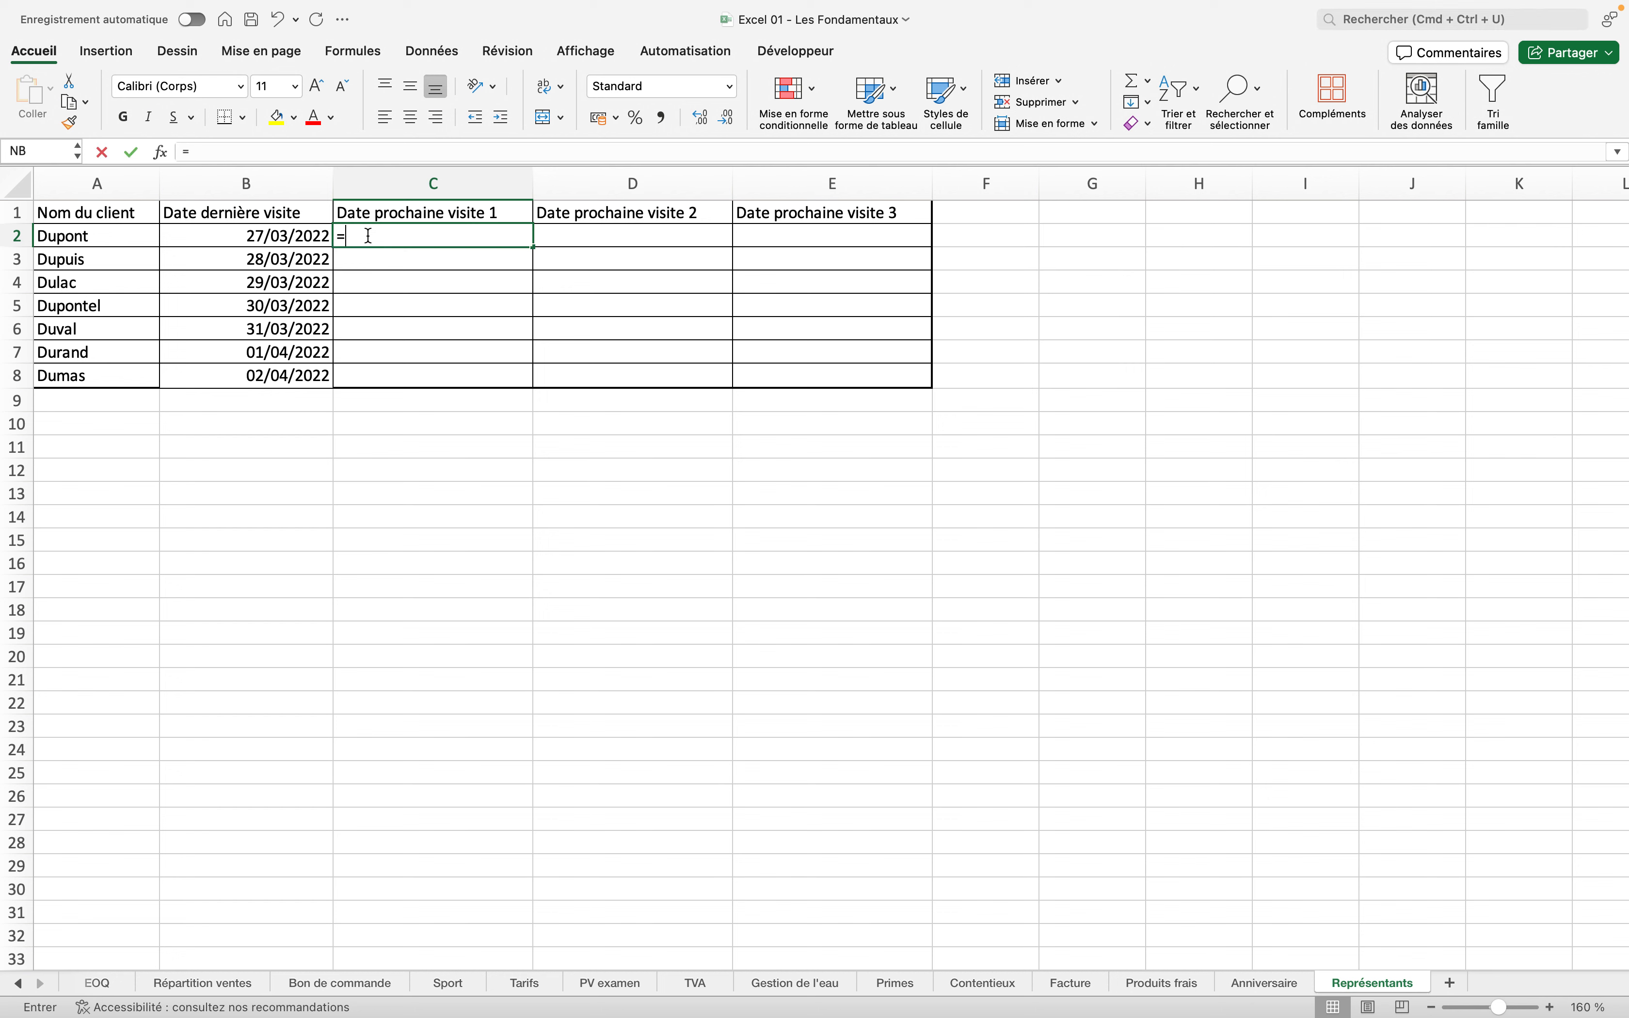
left_click(278, 237)
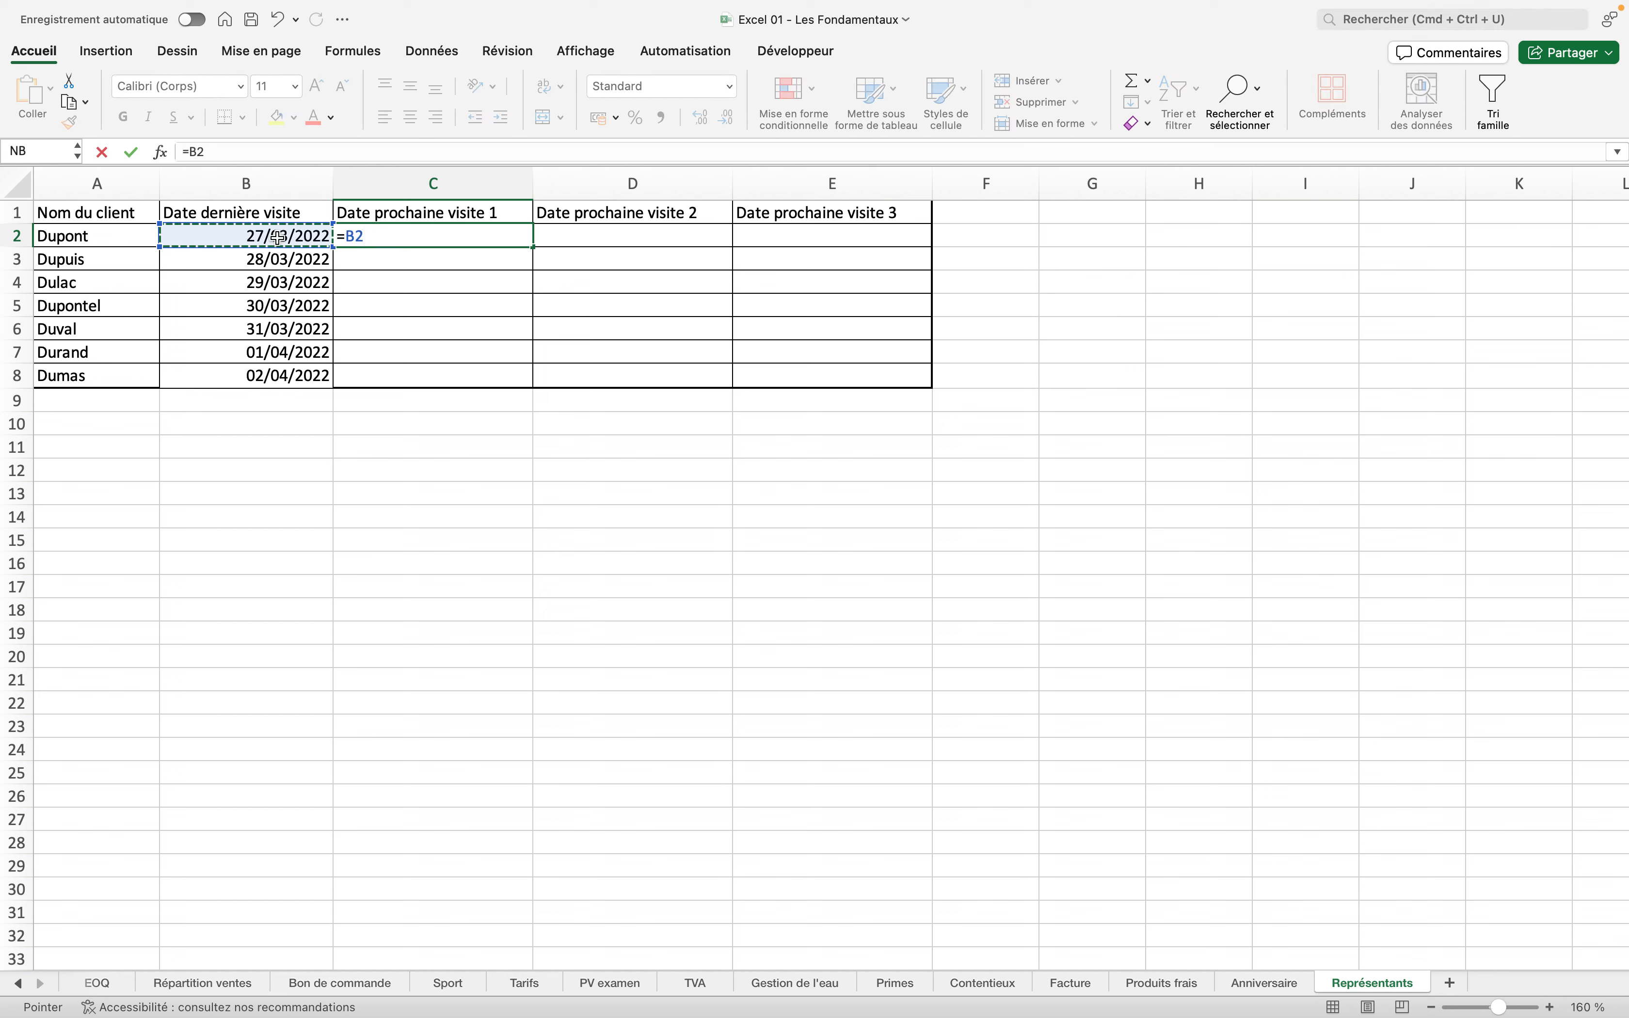
type("+20")
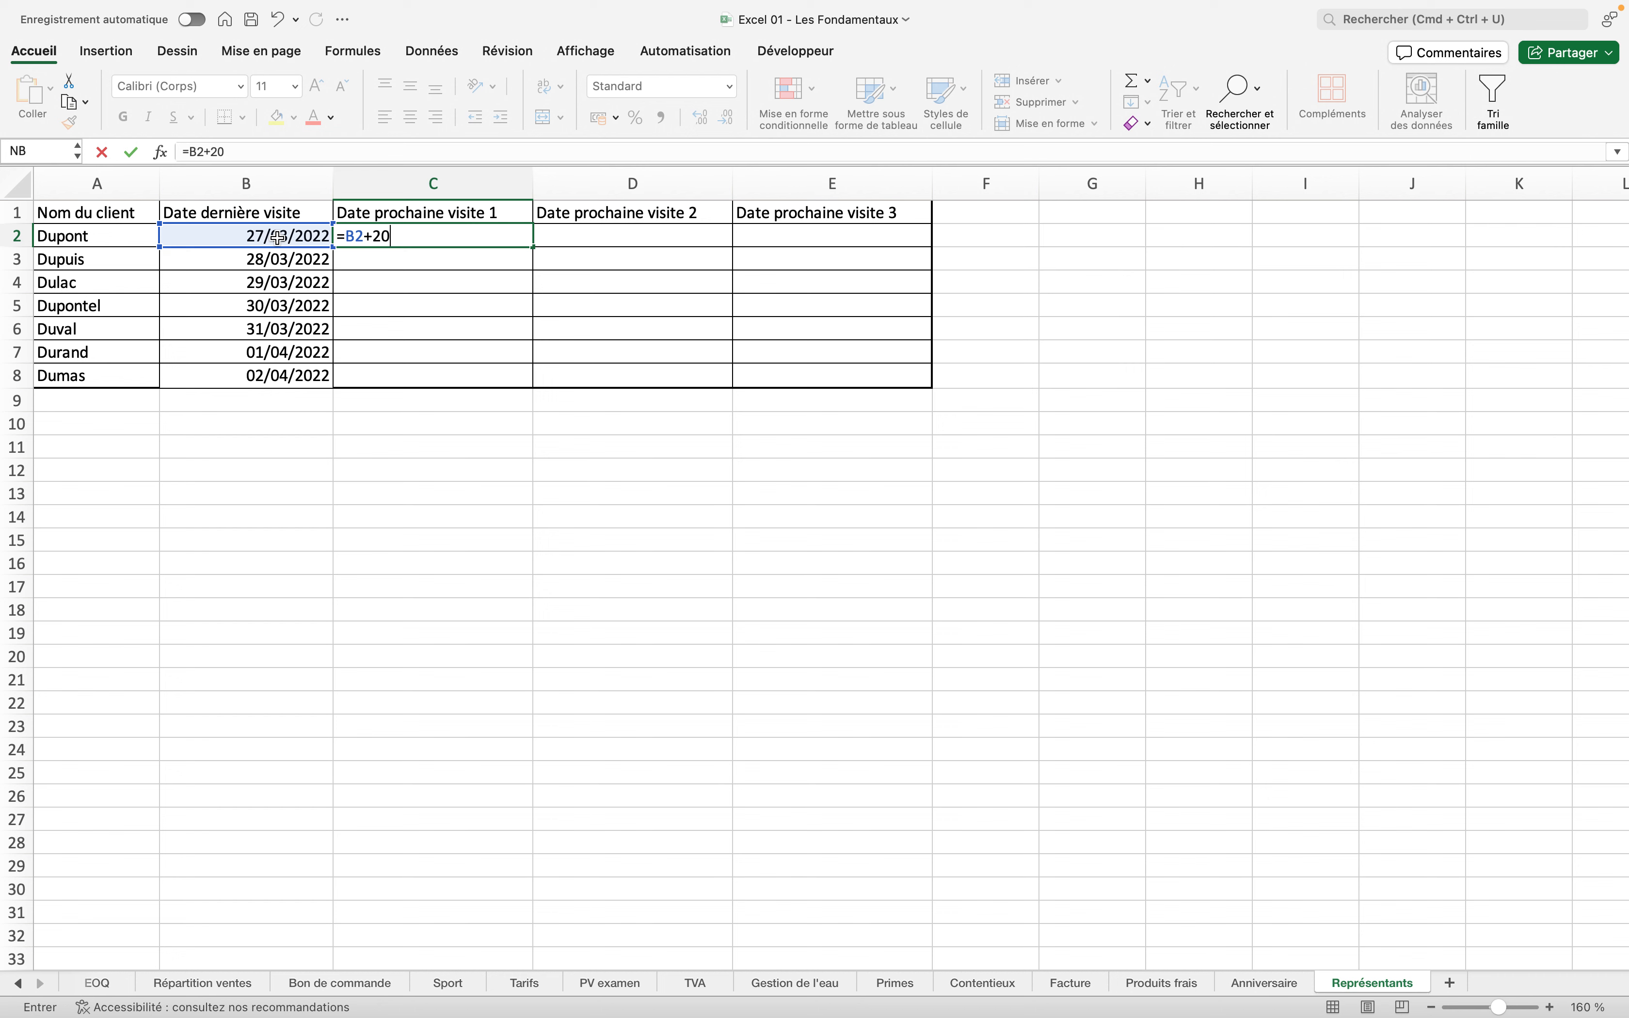
key("Return")
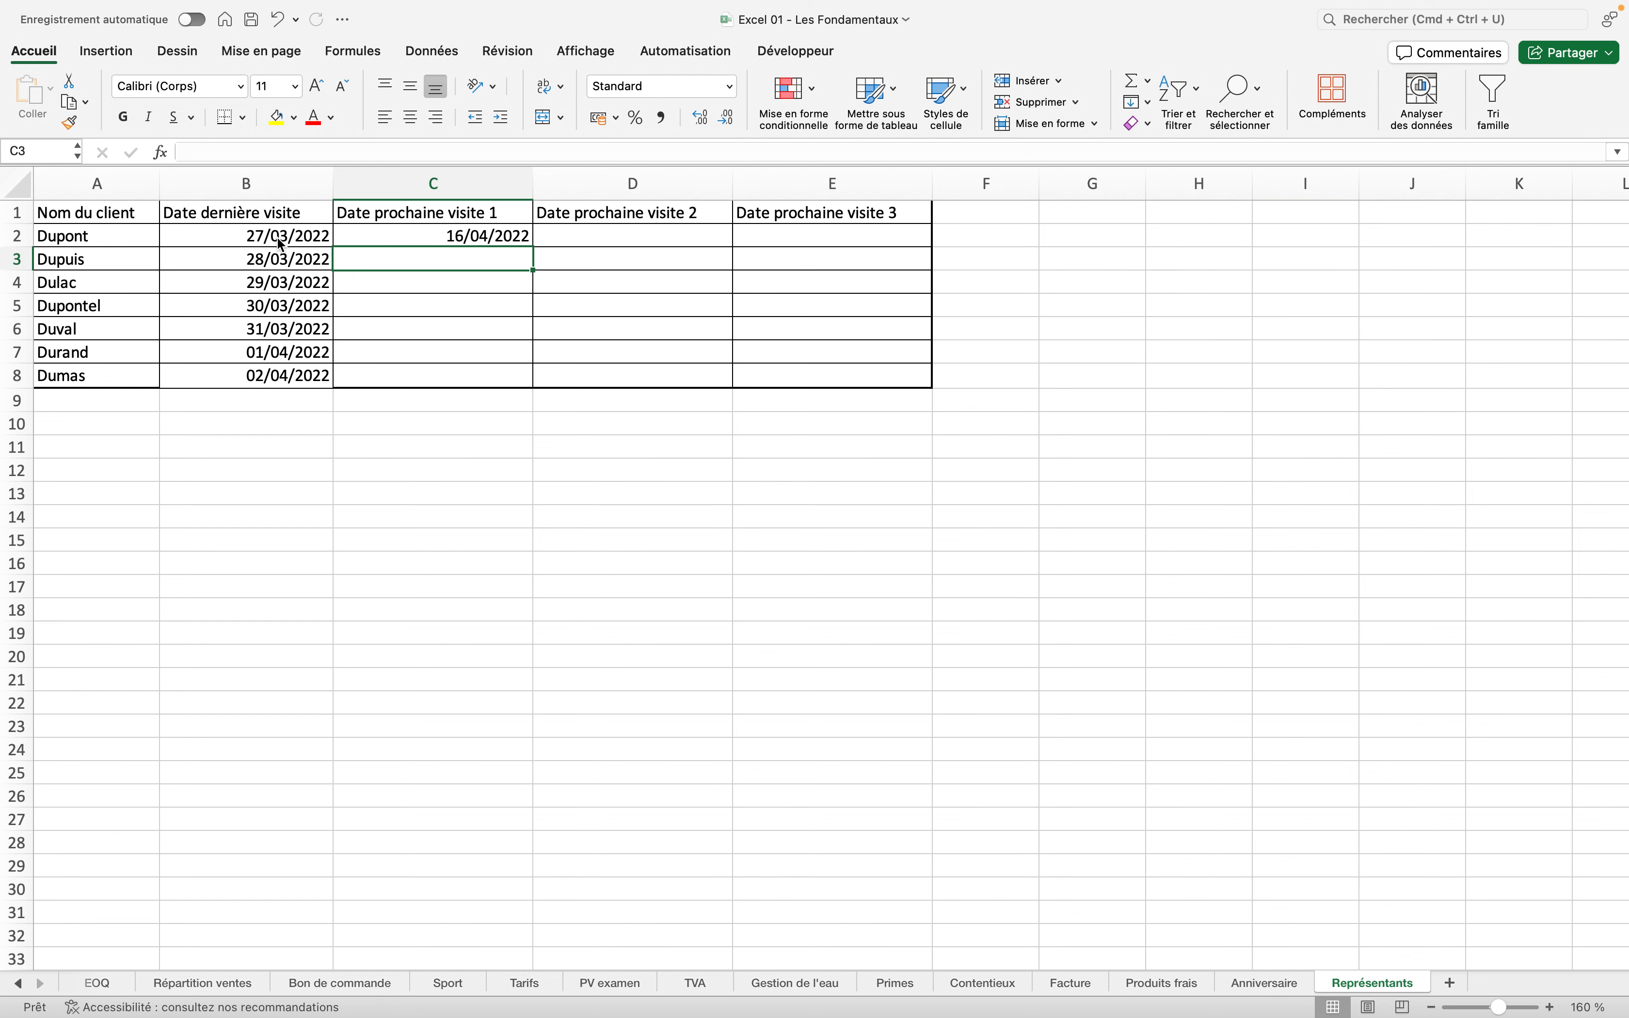
Copy the C2 formula down through C8 and format the resulting dates as Date longue
left_click(374, 241)
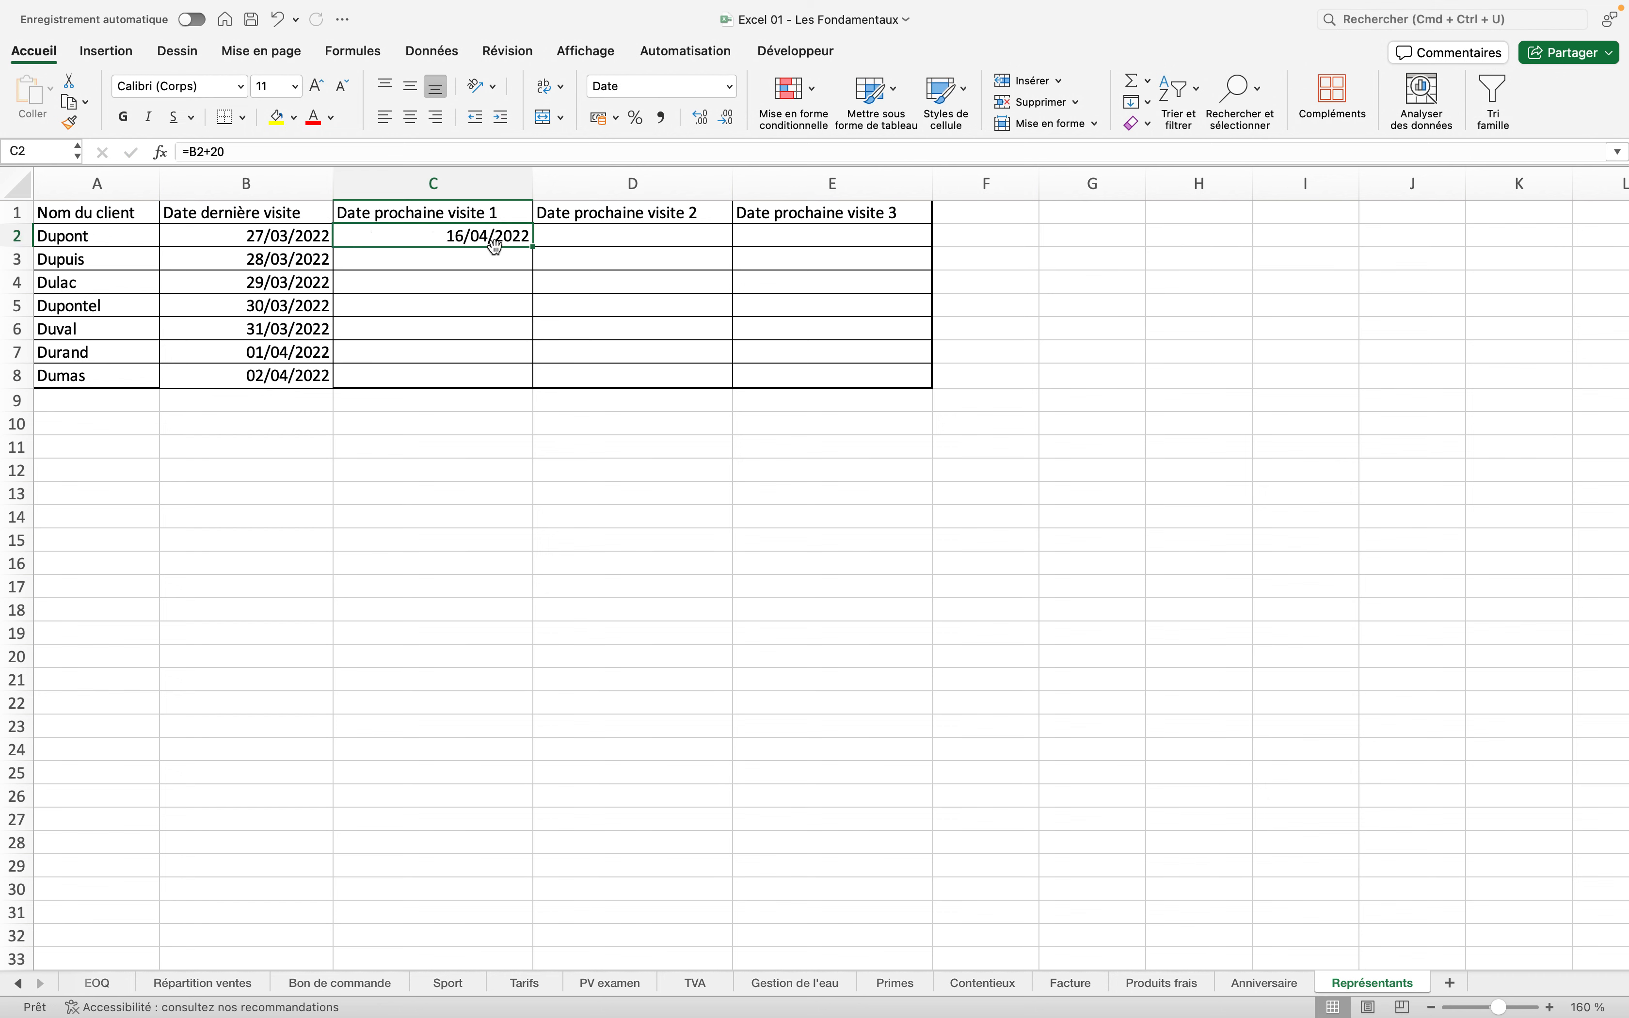
left_click_drag(533, 260, 513, 390)
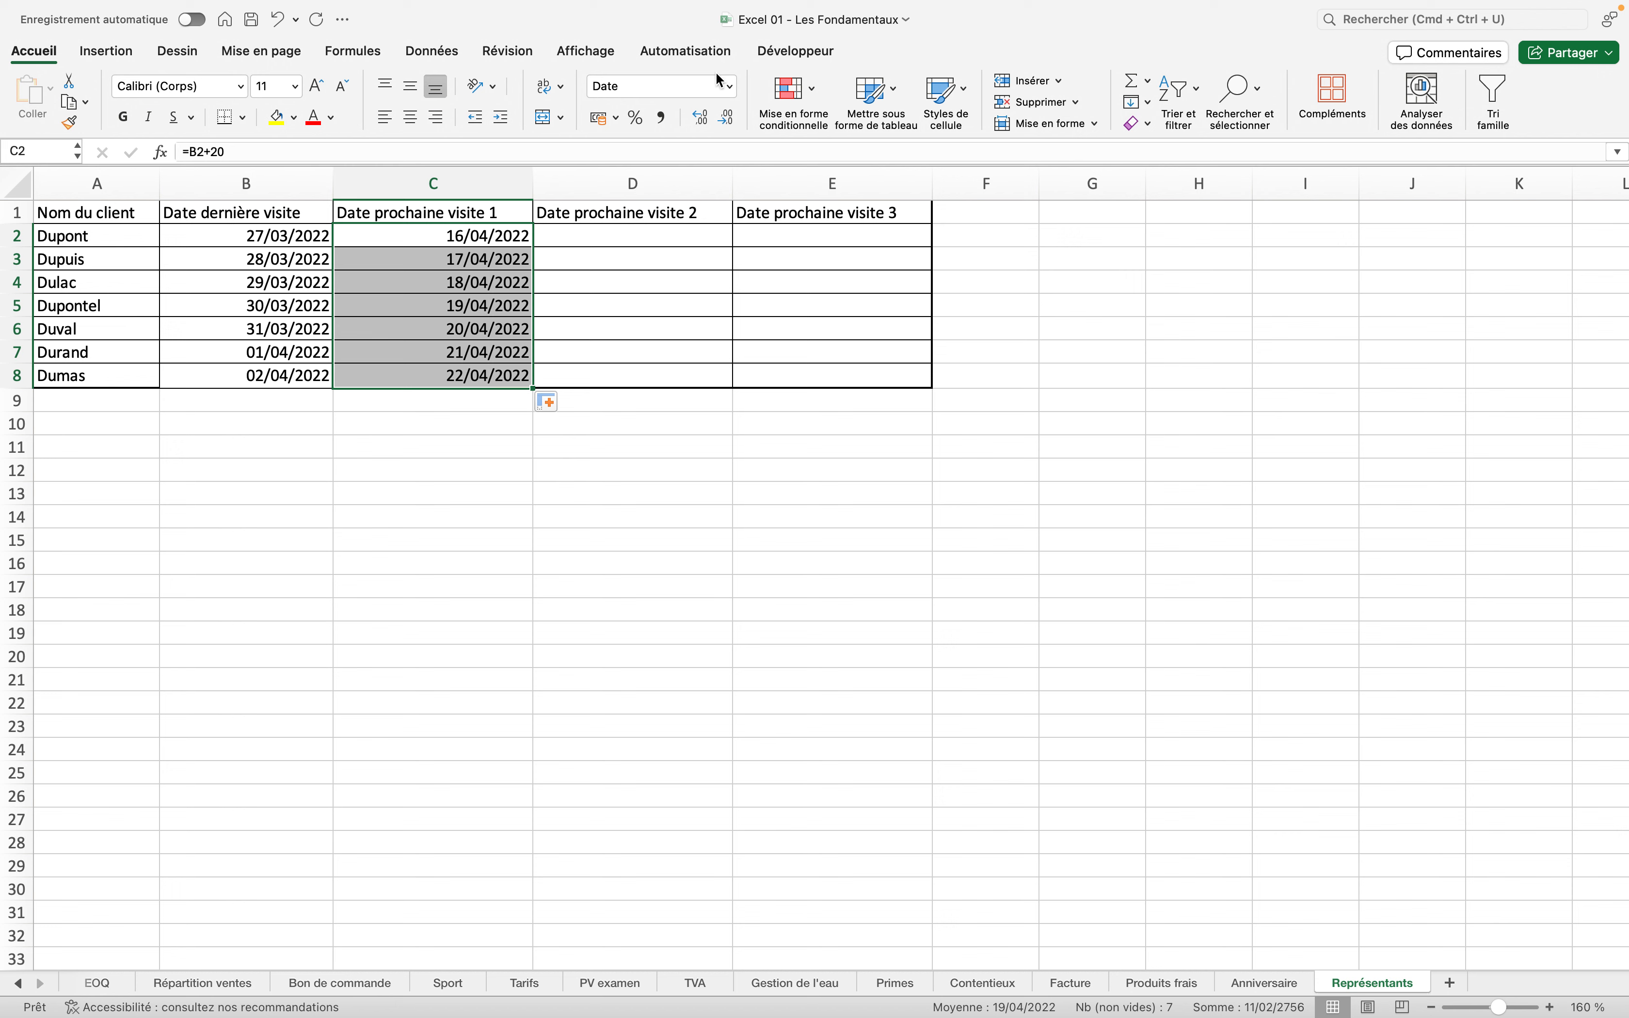
left_click(732, 87)
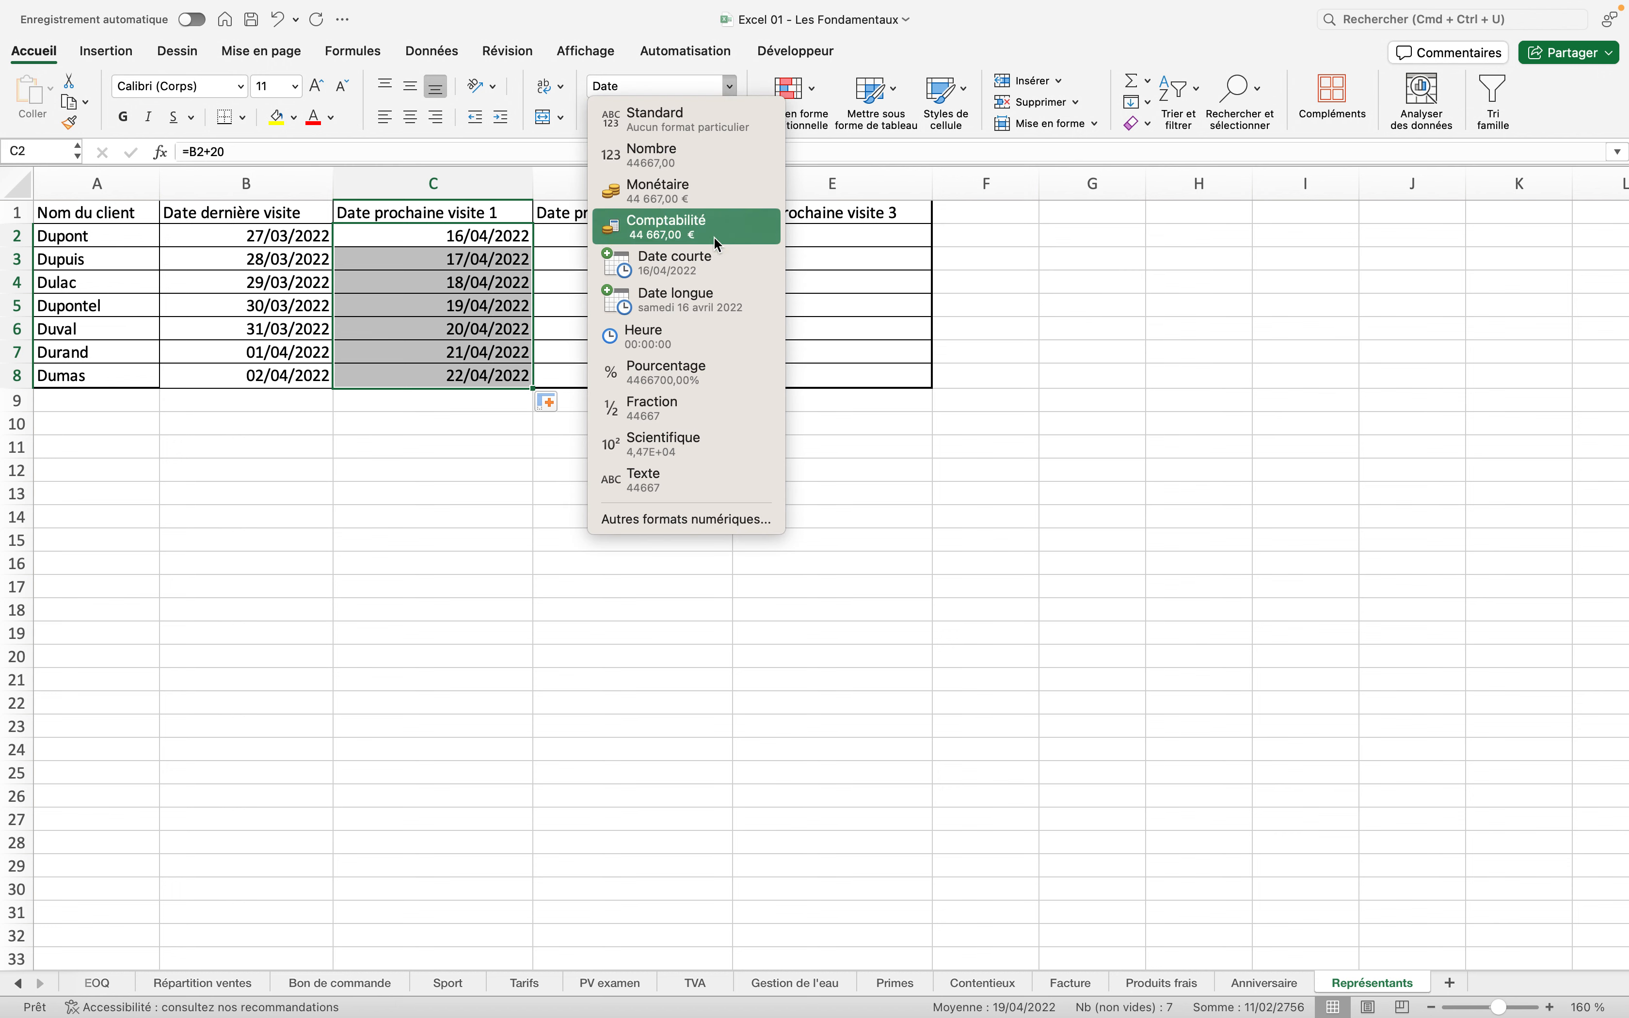
left_click(709, 307)
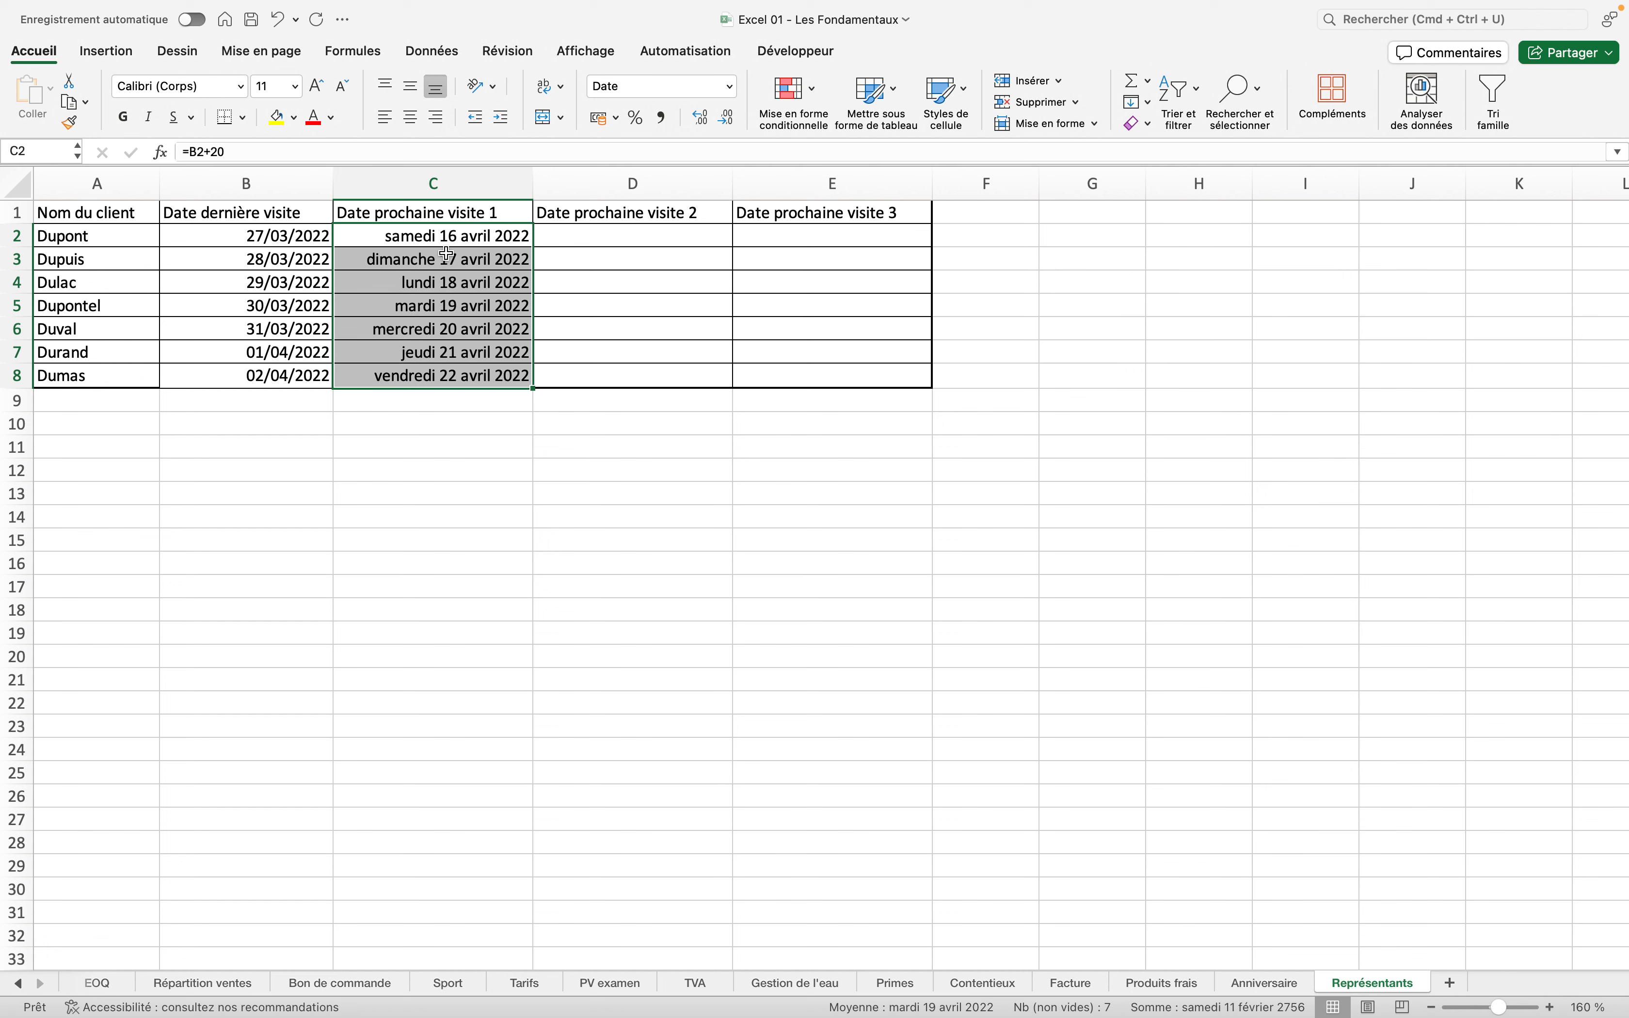
Hide the dates in C2:C8 by giving the cells a black fill
left_click_drag(444, 236, 463, 372)
left_click(294, 125)
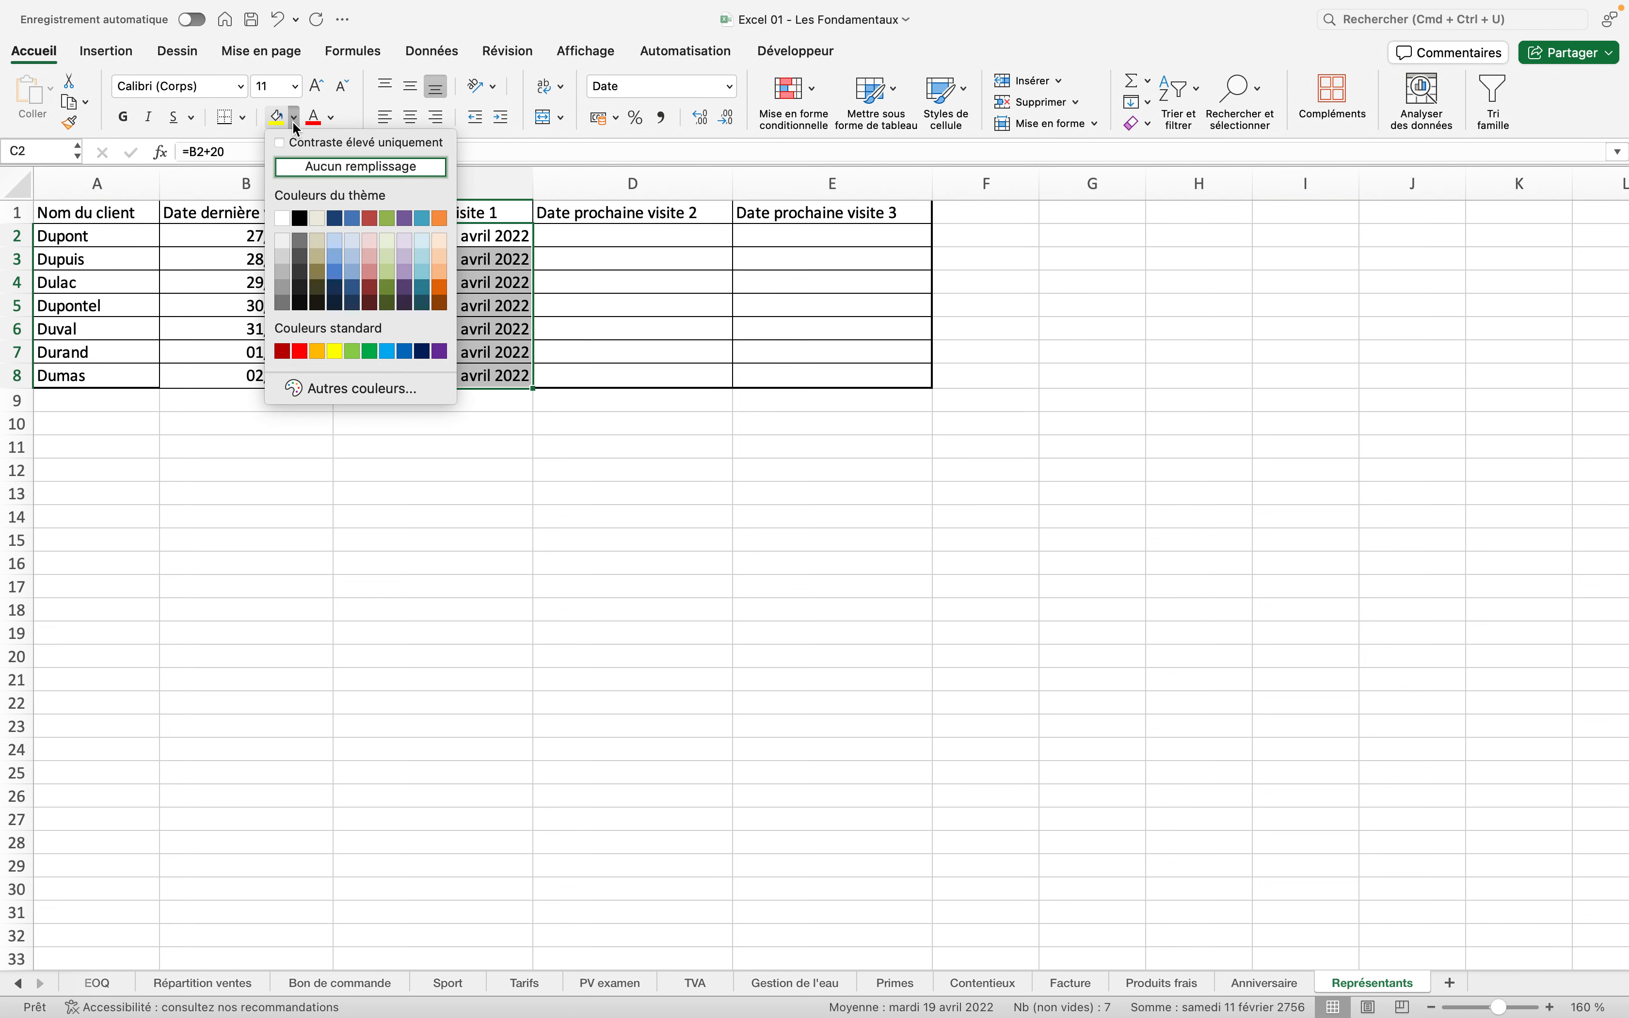
left_click(300, 221)
Begin a SI formula in D2 with the Sunday test JOURSEM(B2+20;2)=7
left_click(578, 239)
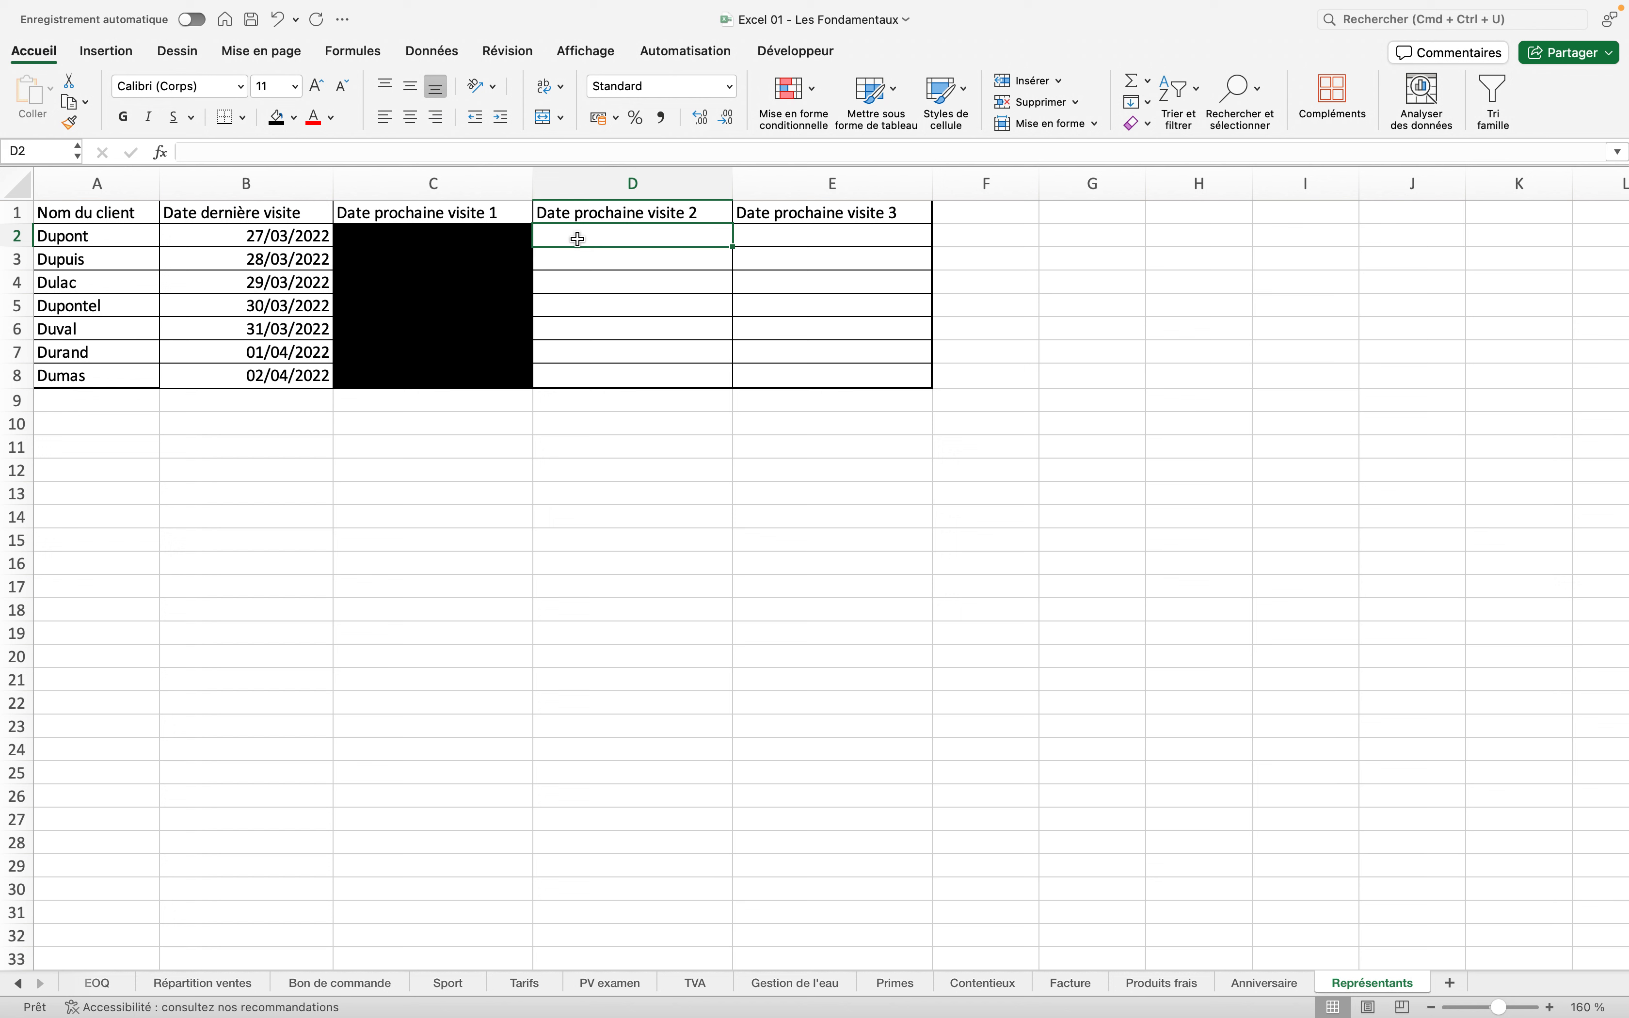
type("=si")
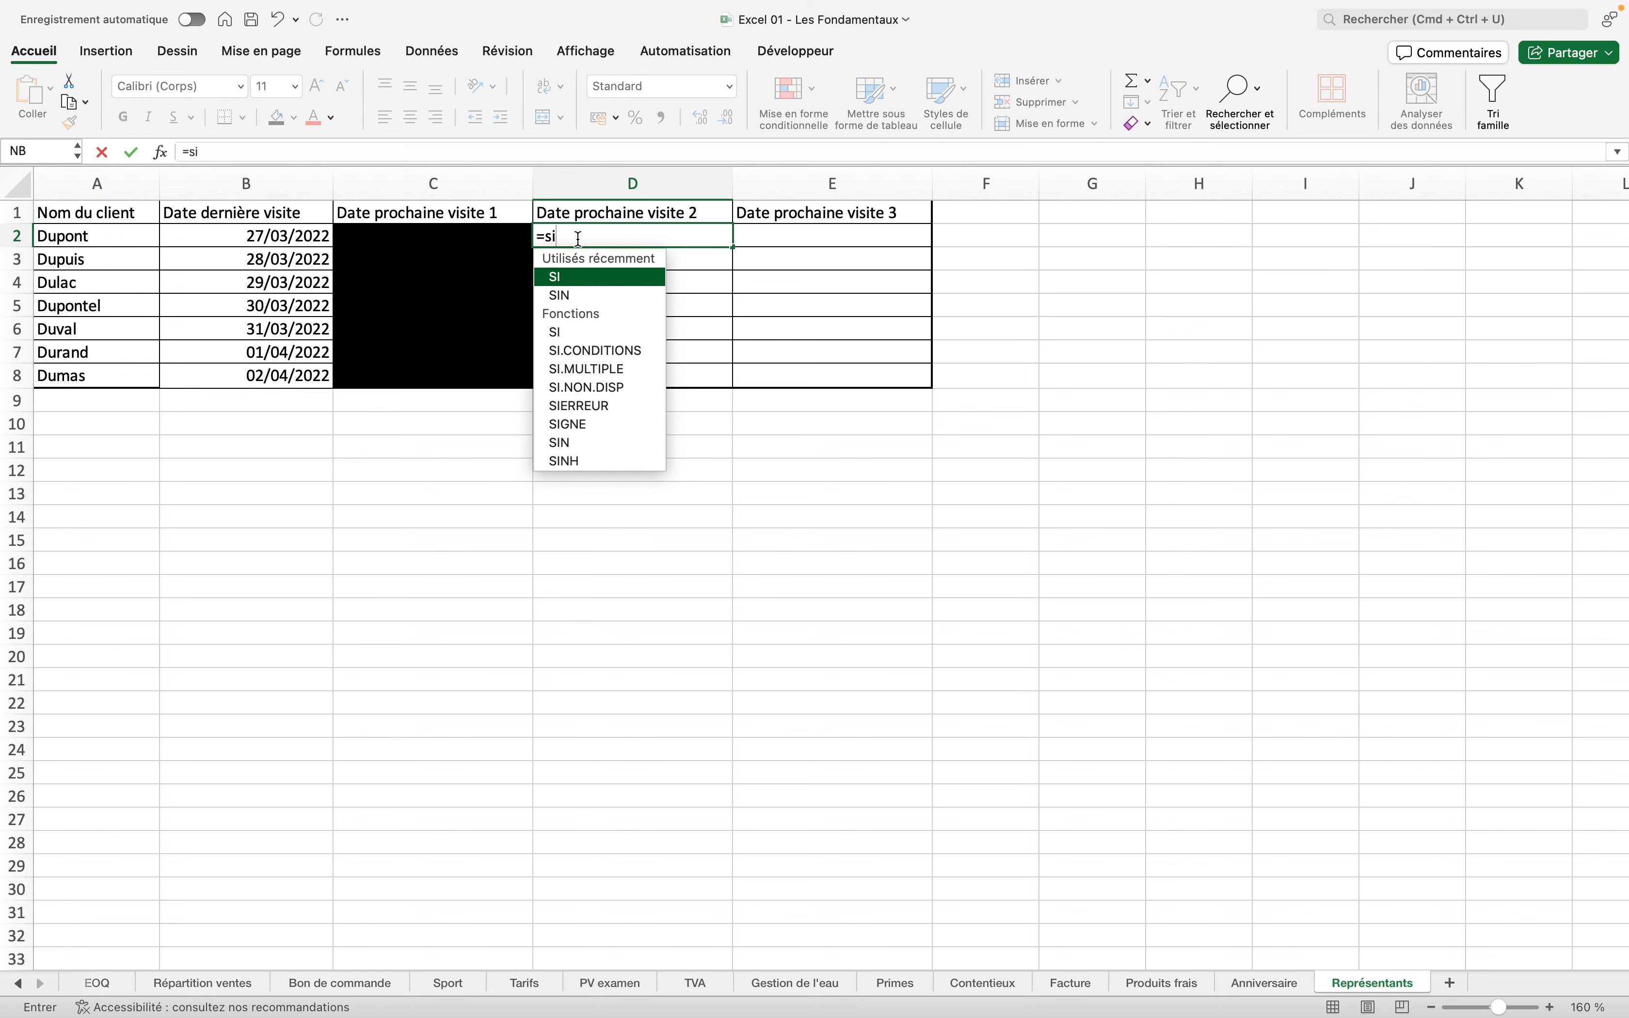
type("(jour")
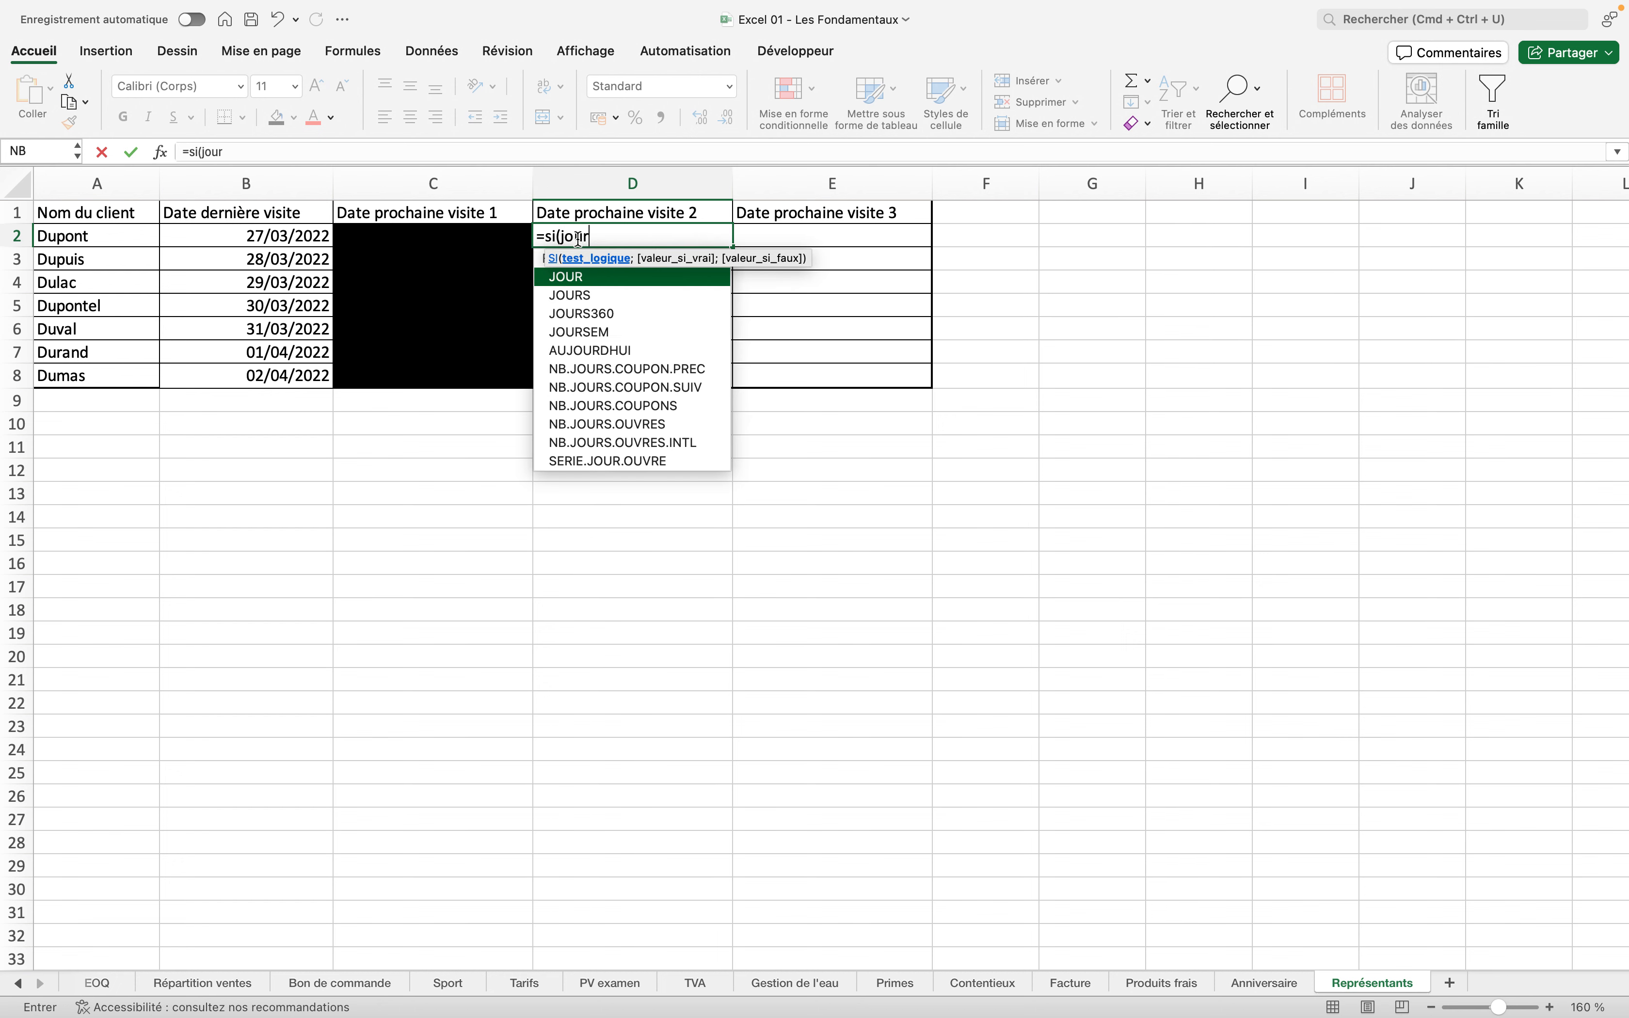
type("sem(")
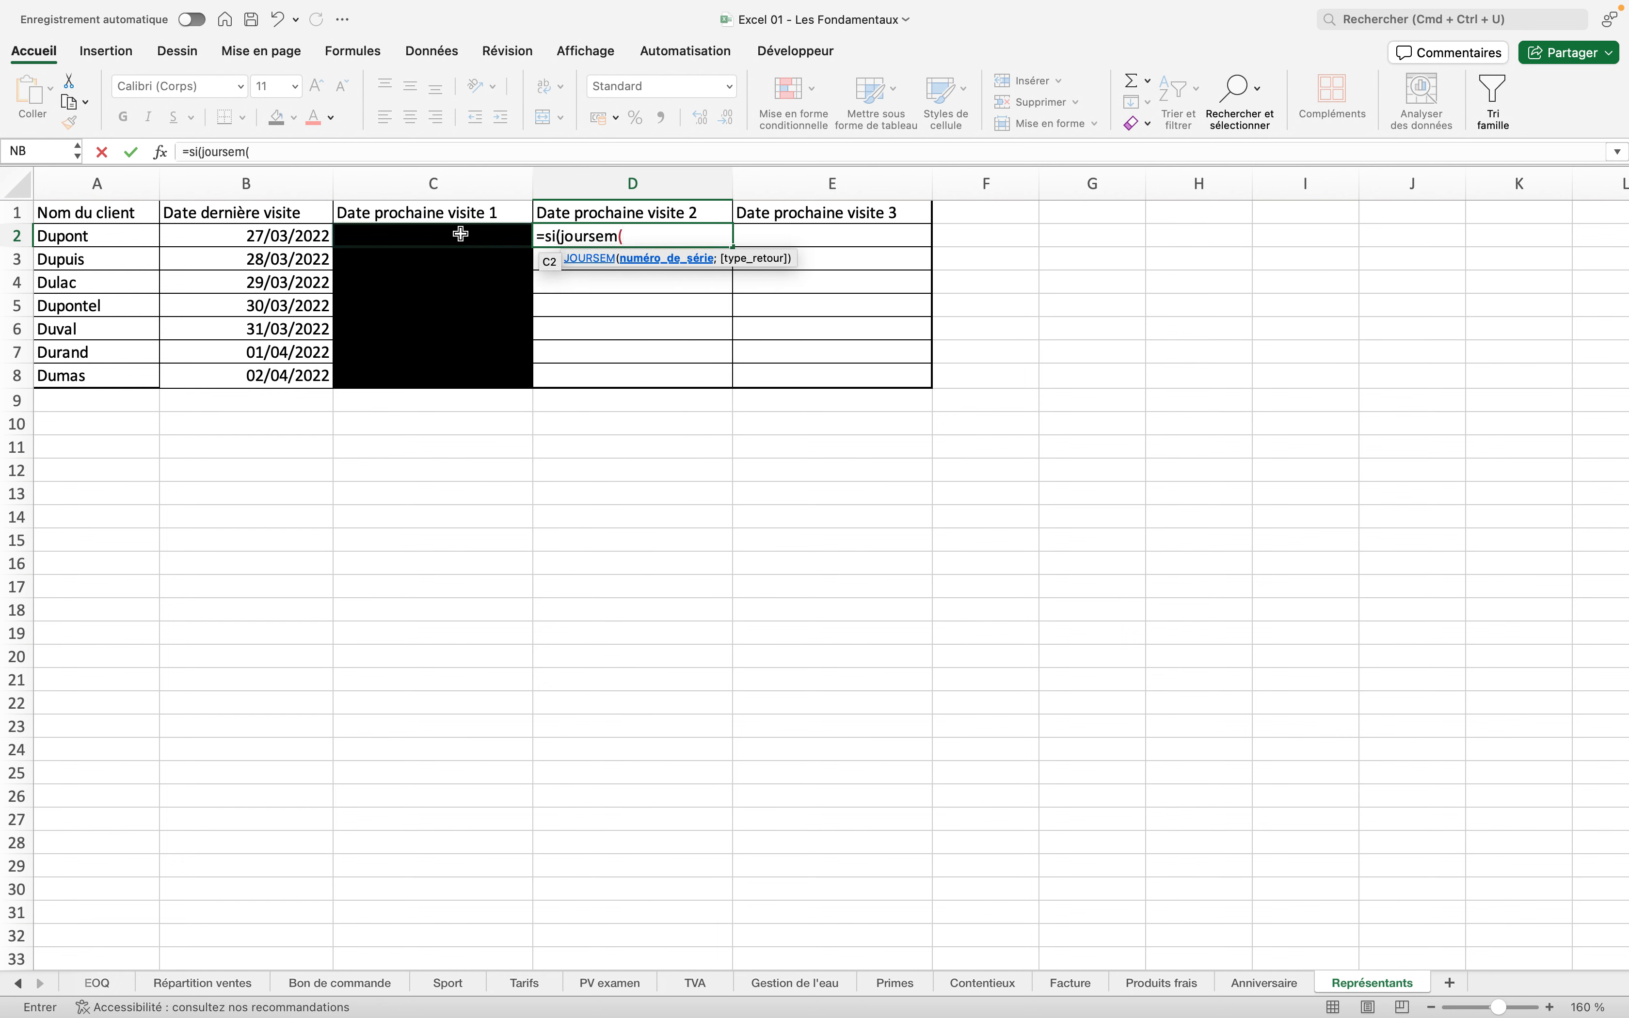
left_click(295, 234)
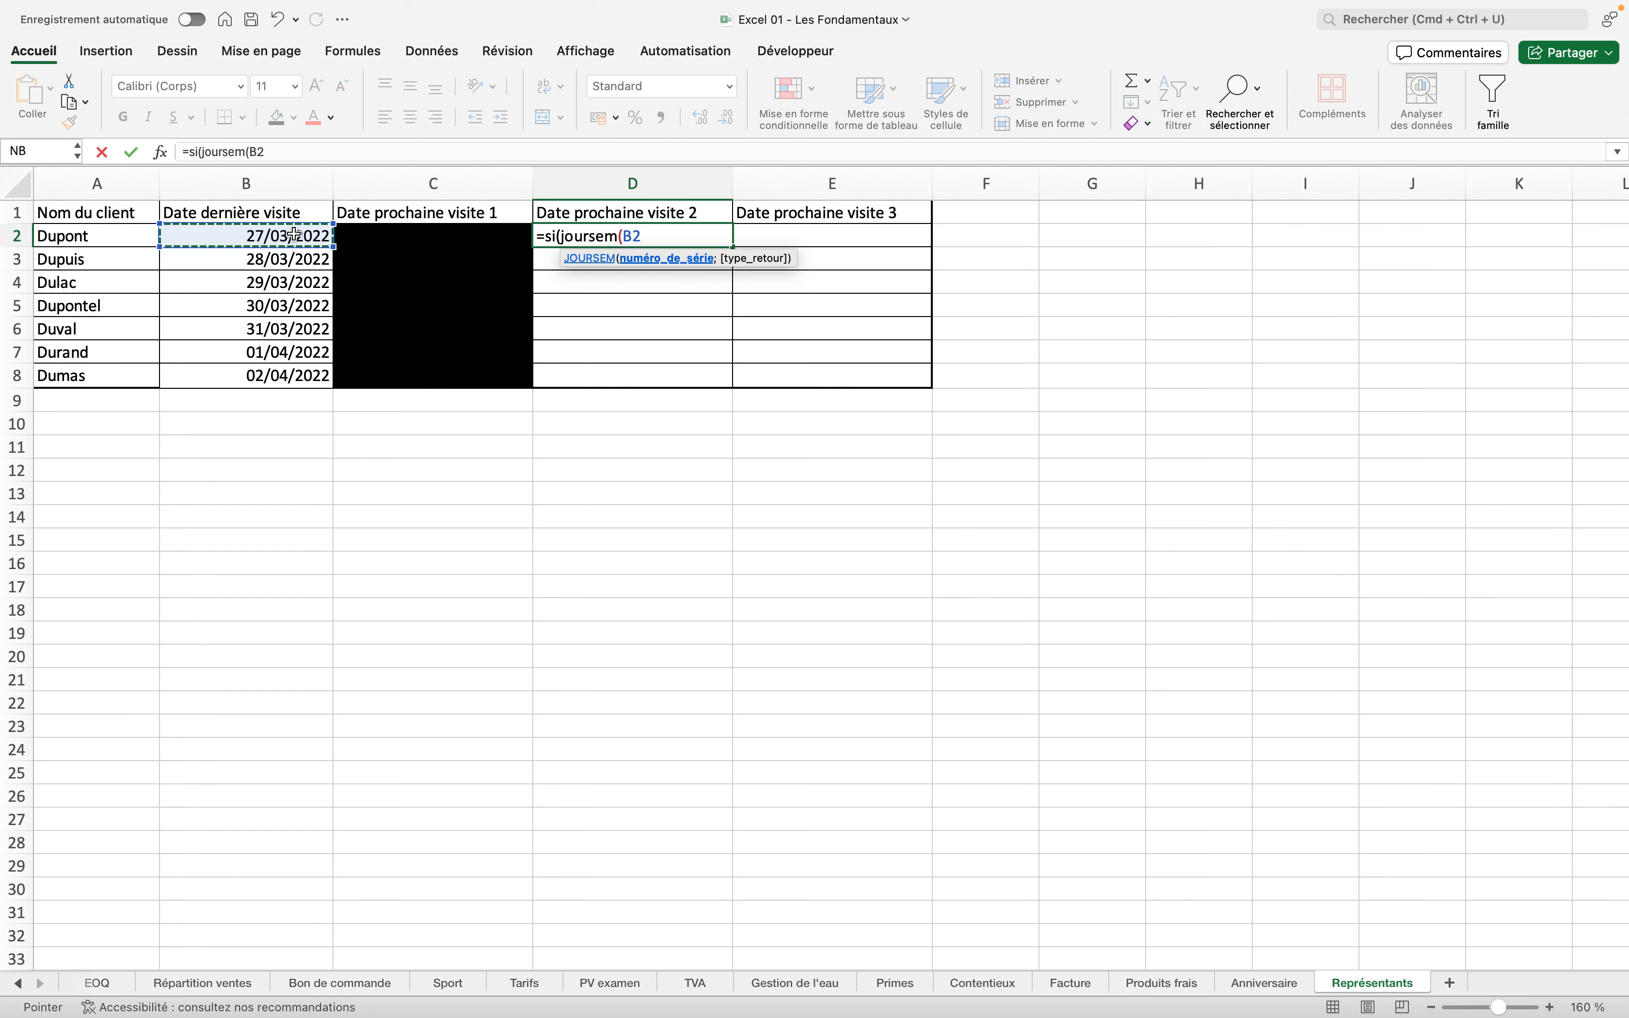
type("+20=")
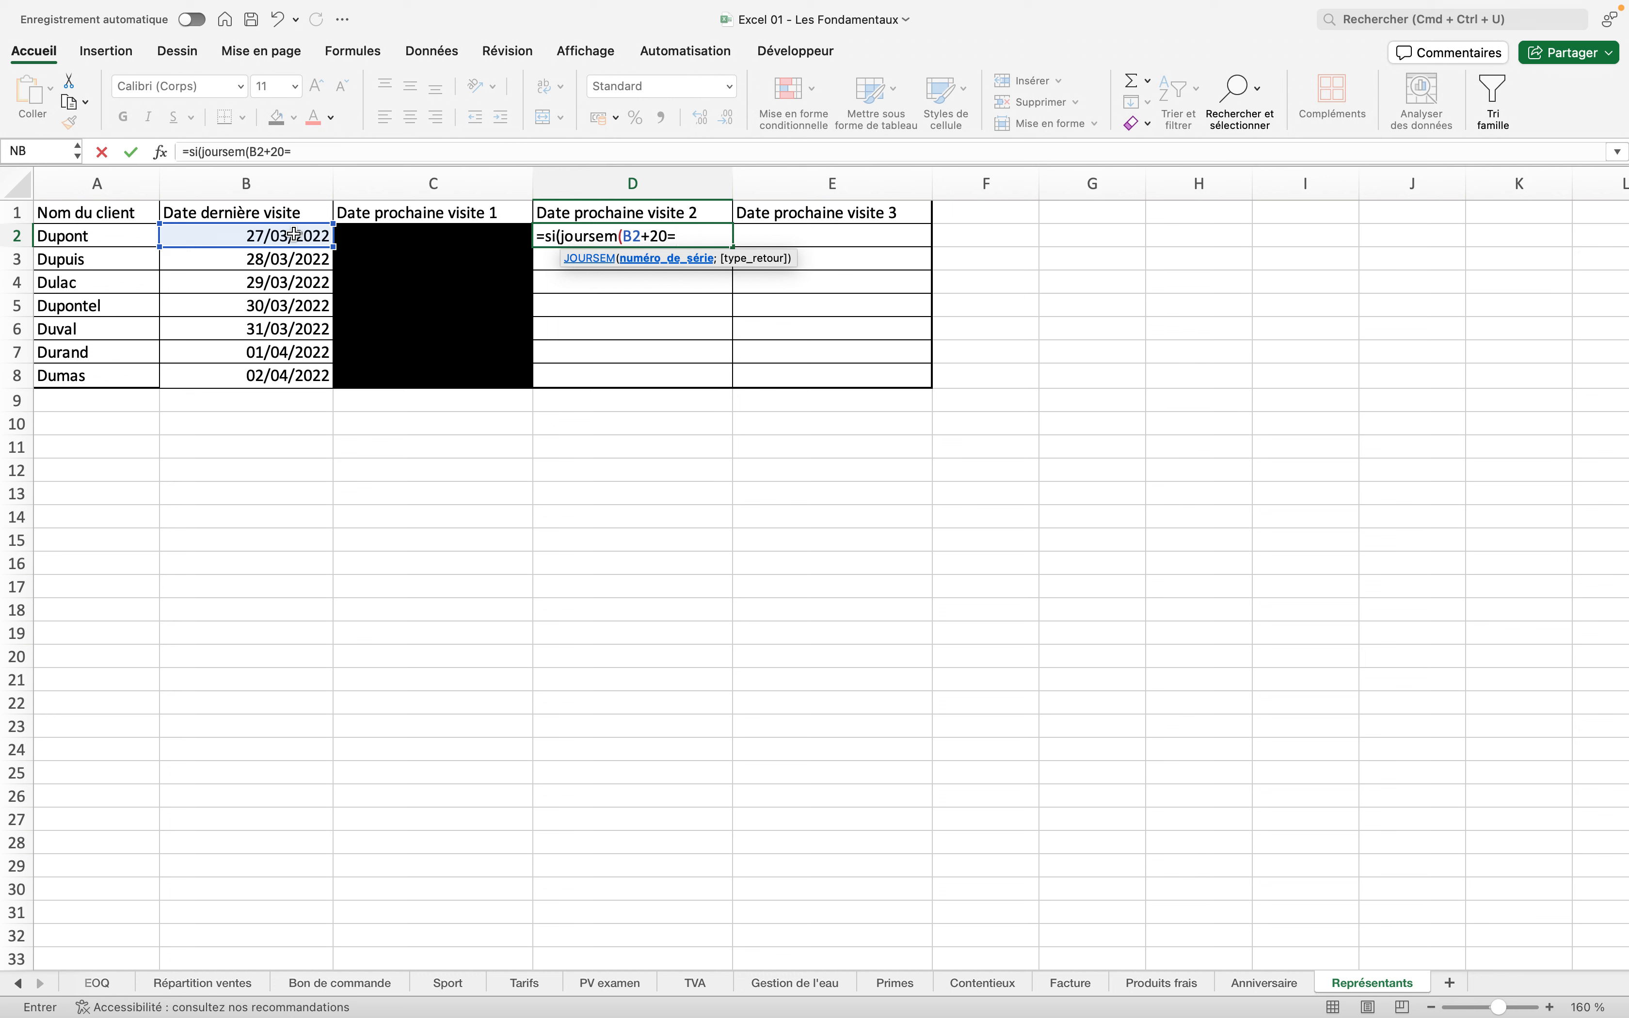
key("BackSpace")
type(";2)")
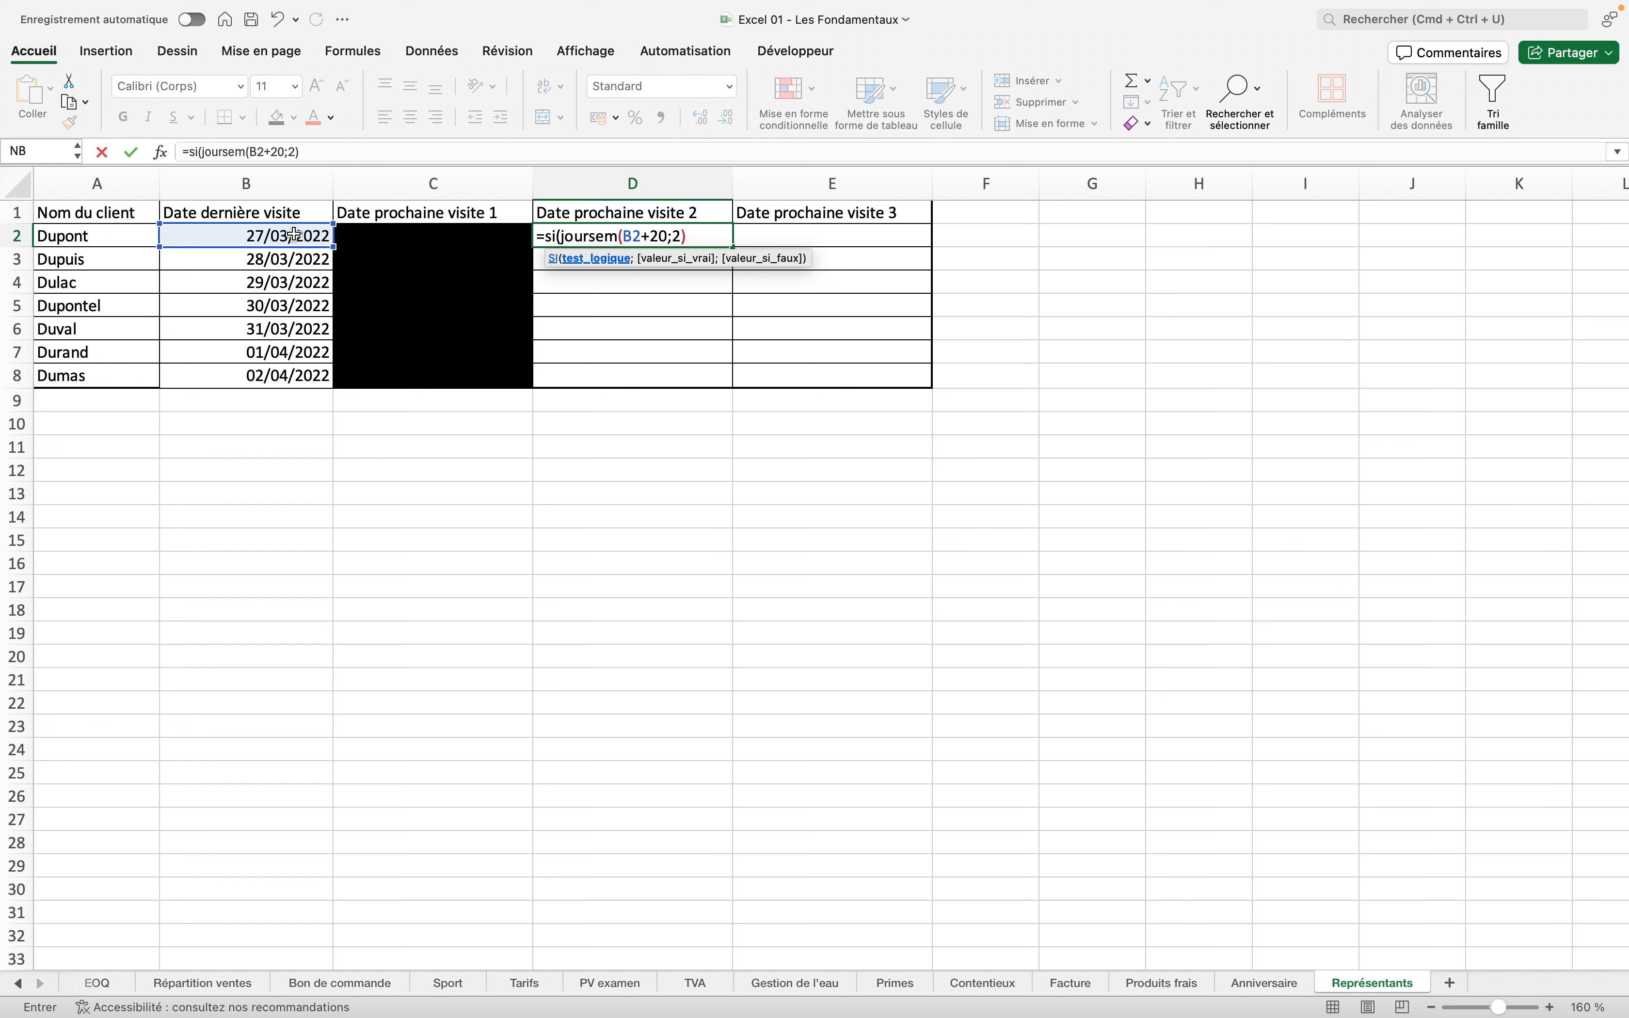
type("=7;")
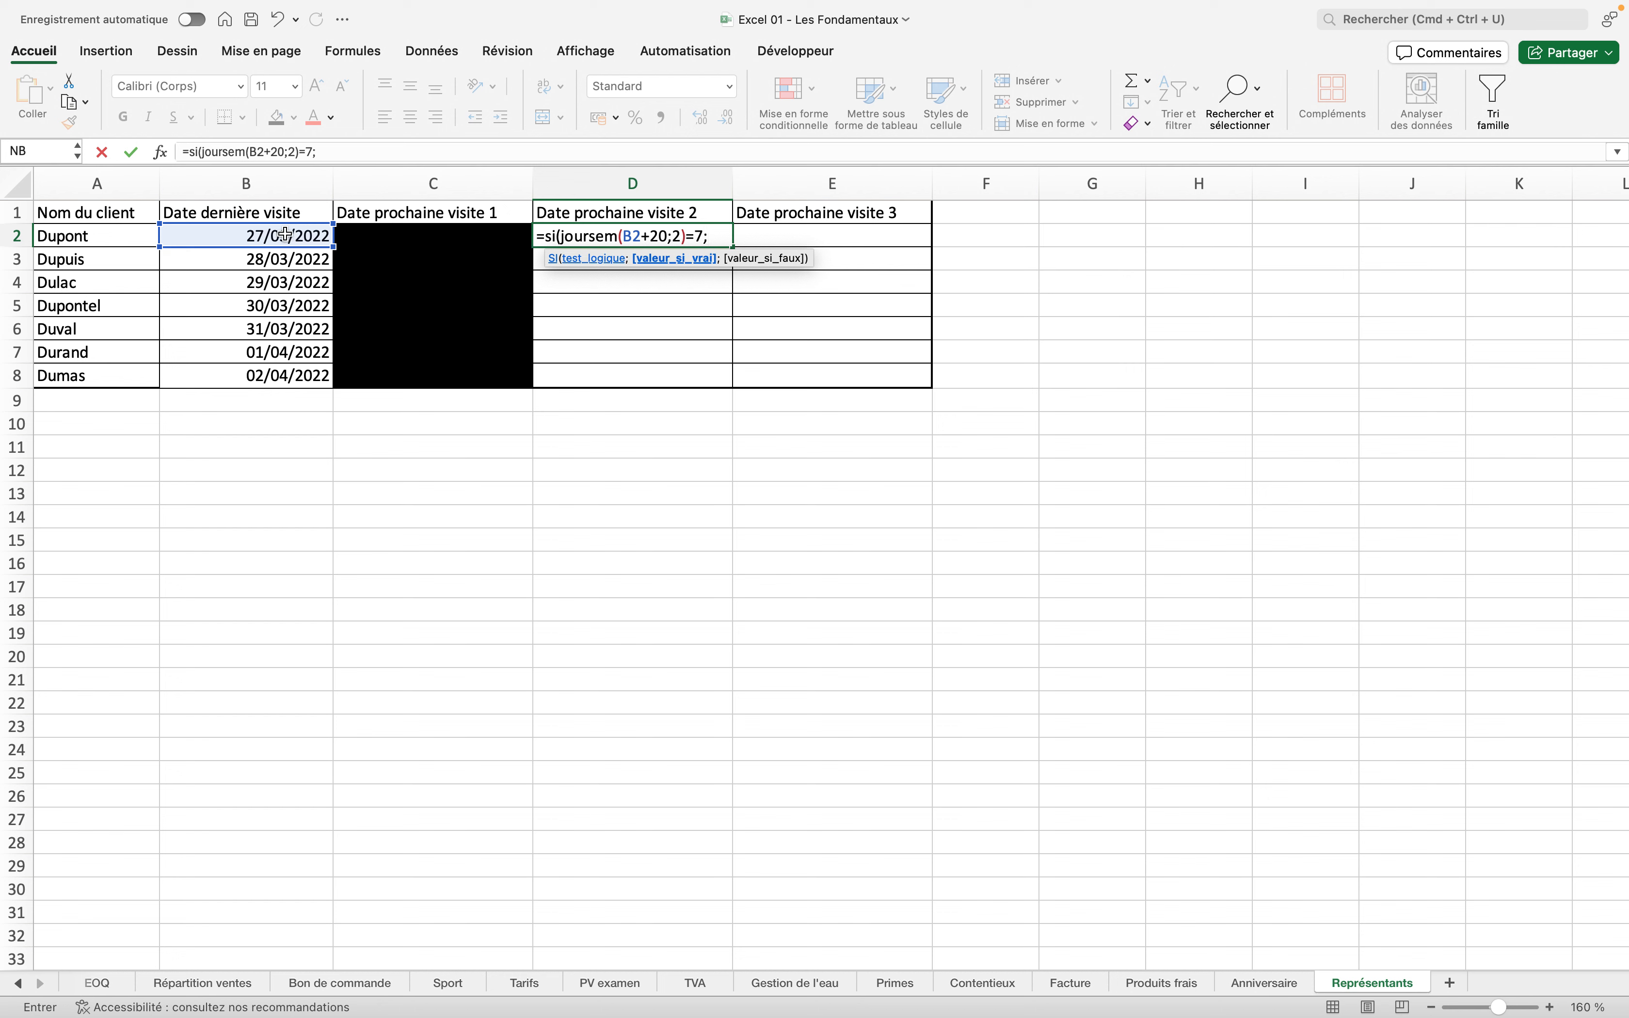
Complete the SI formula in D2 with B2+21 as the true value and B2+20 as the false value
left_click(225, 230)
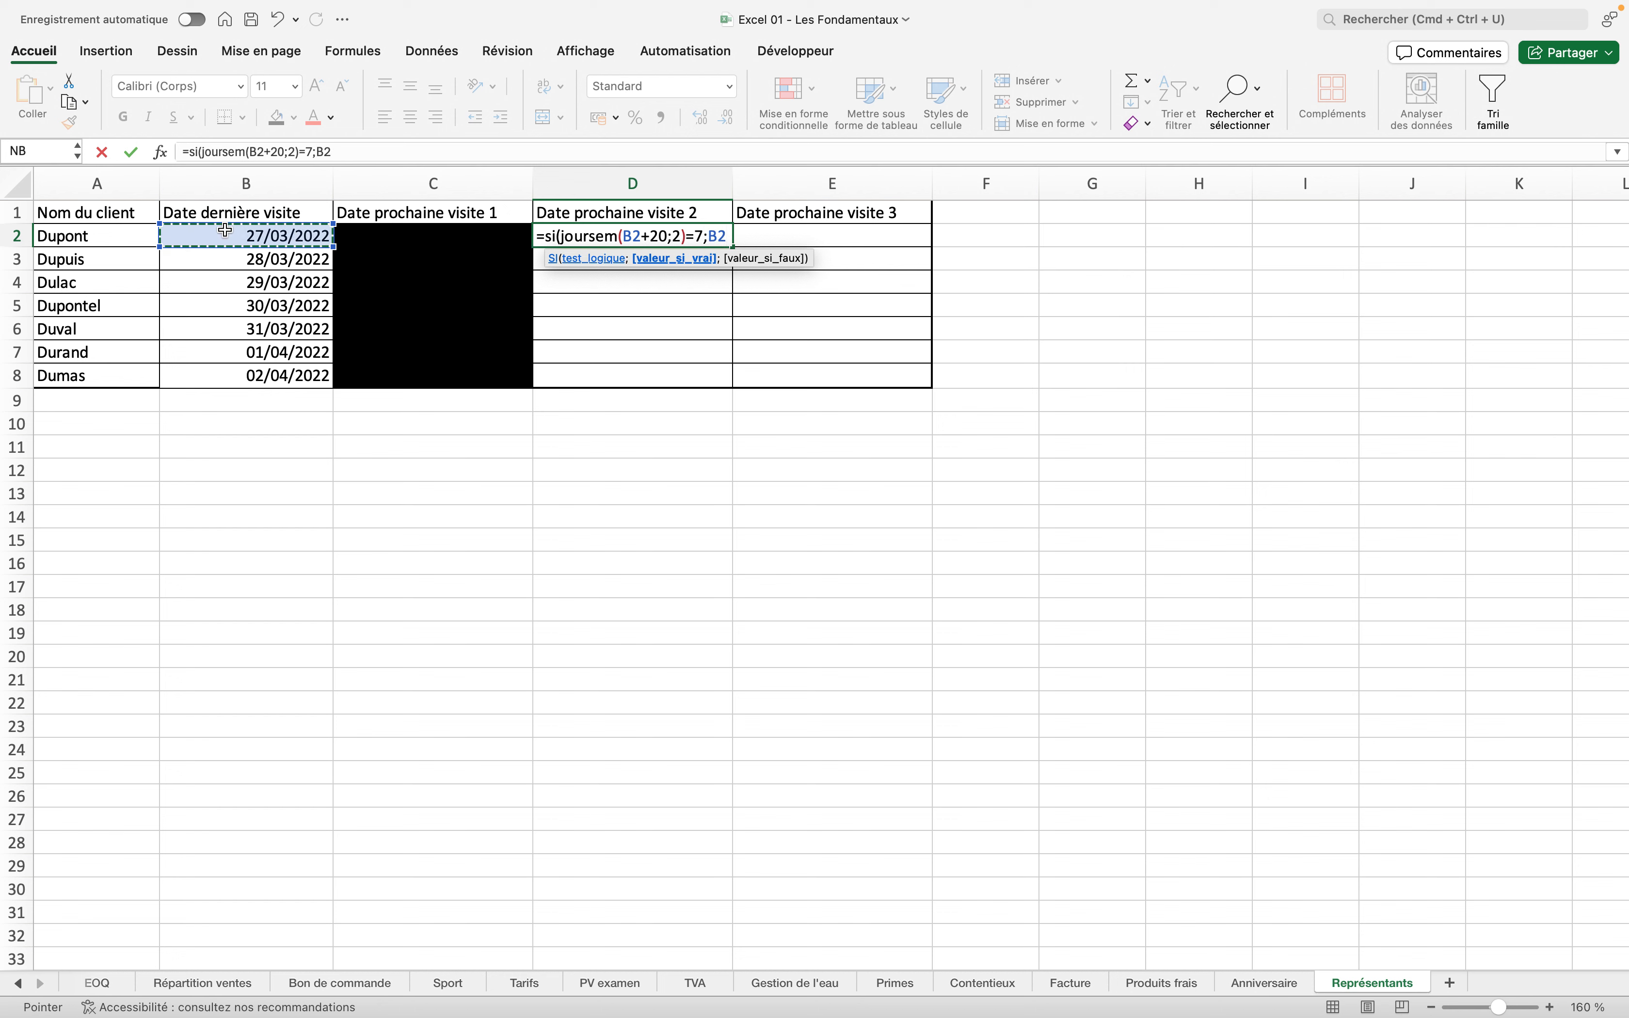
type("+21;")
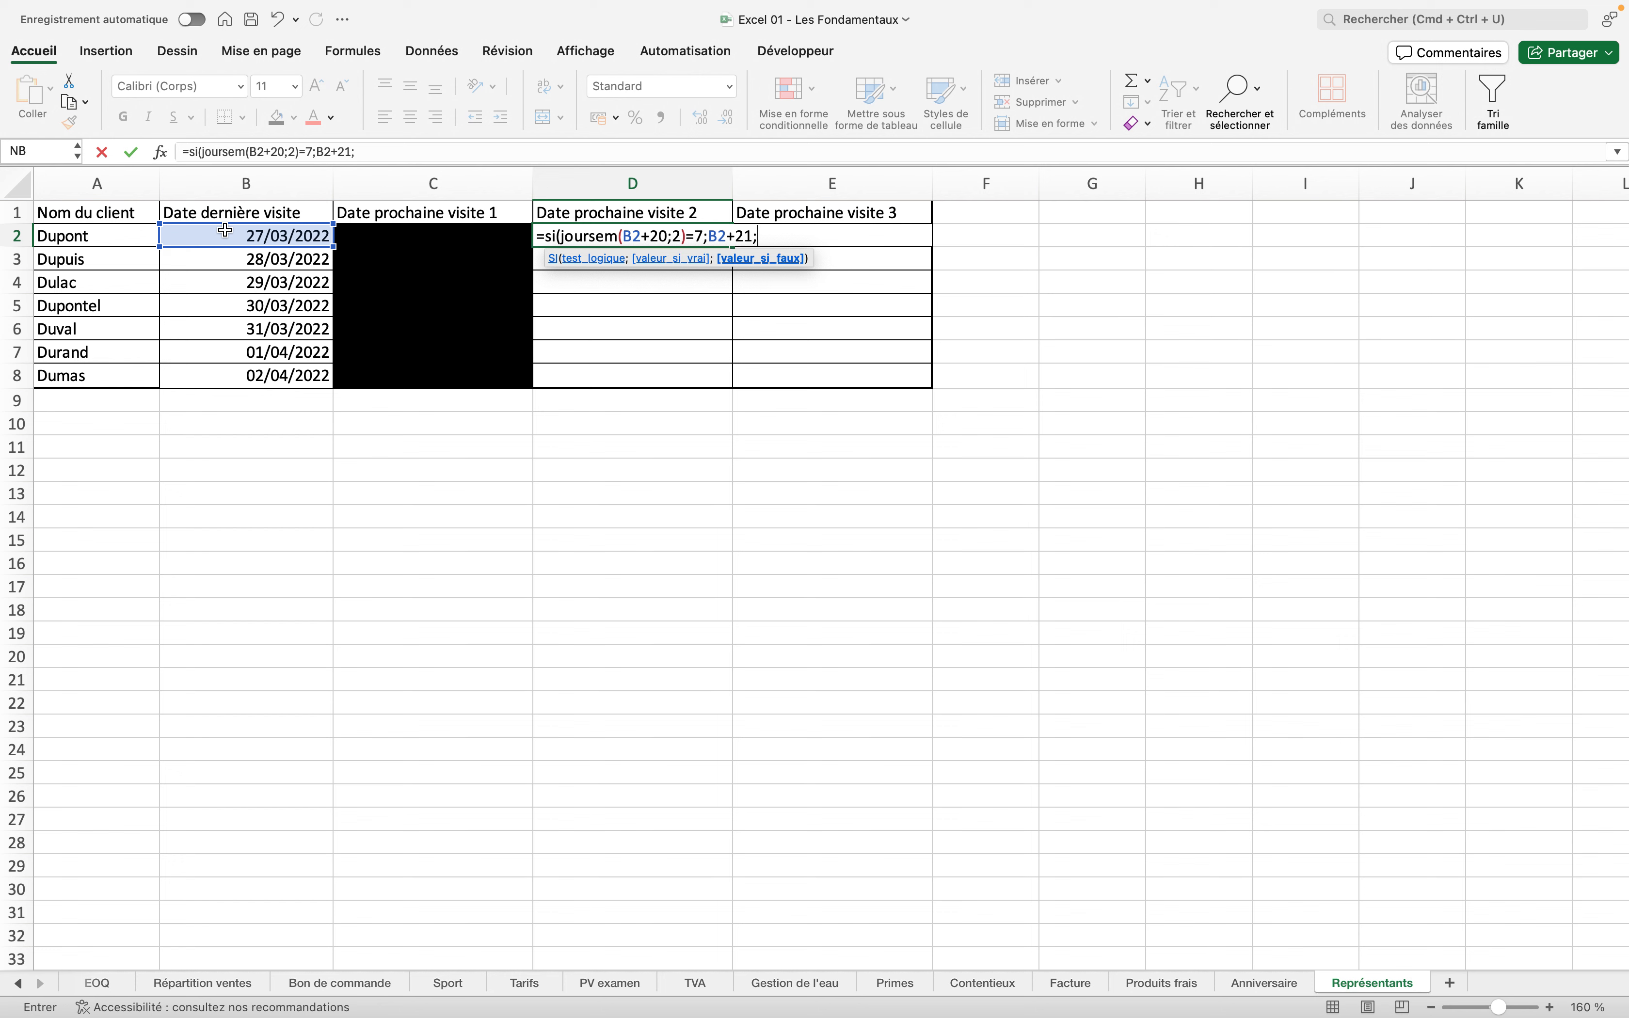
left_click(225, 230)
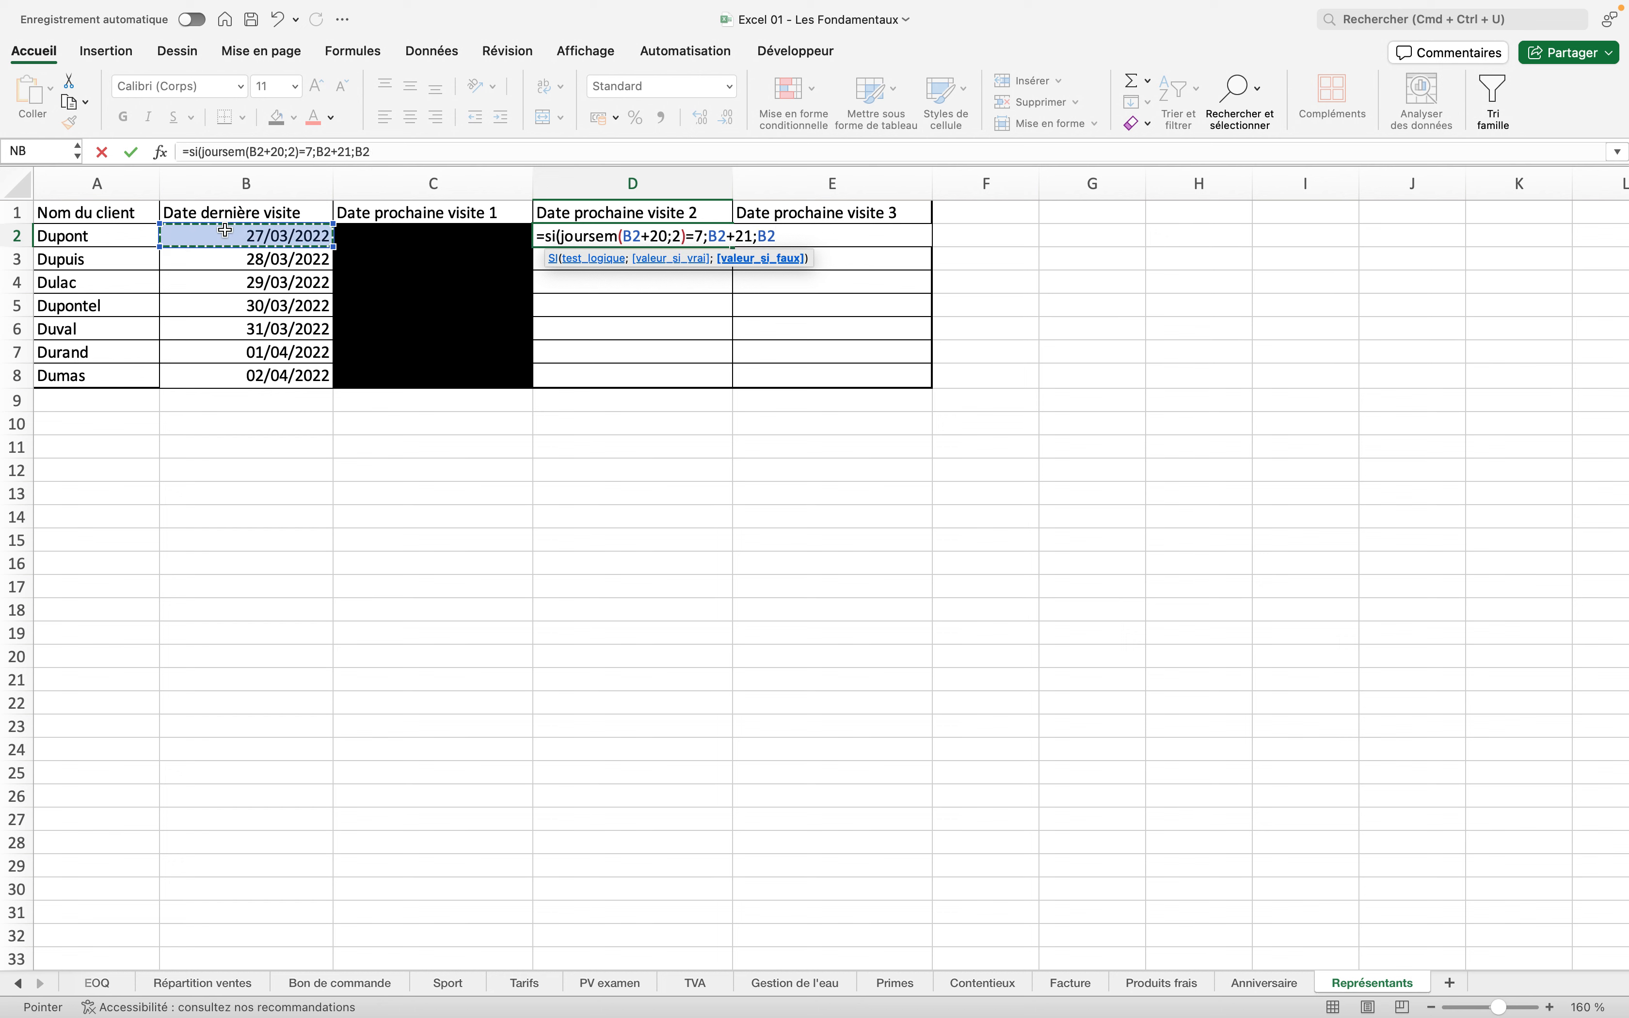
type("+20")
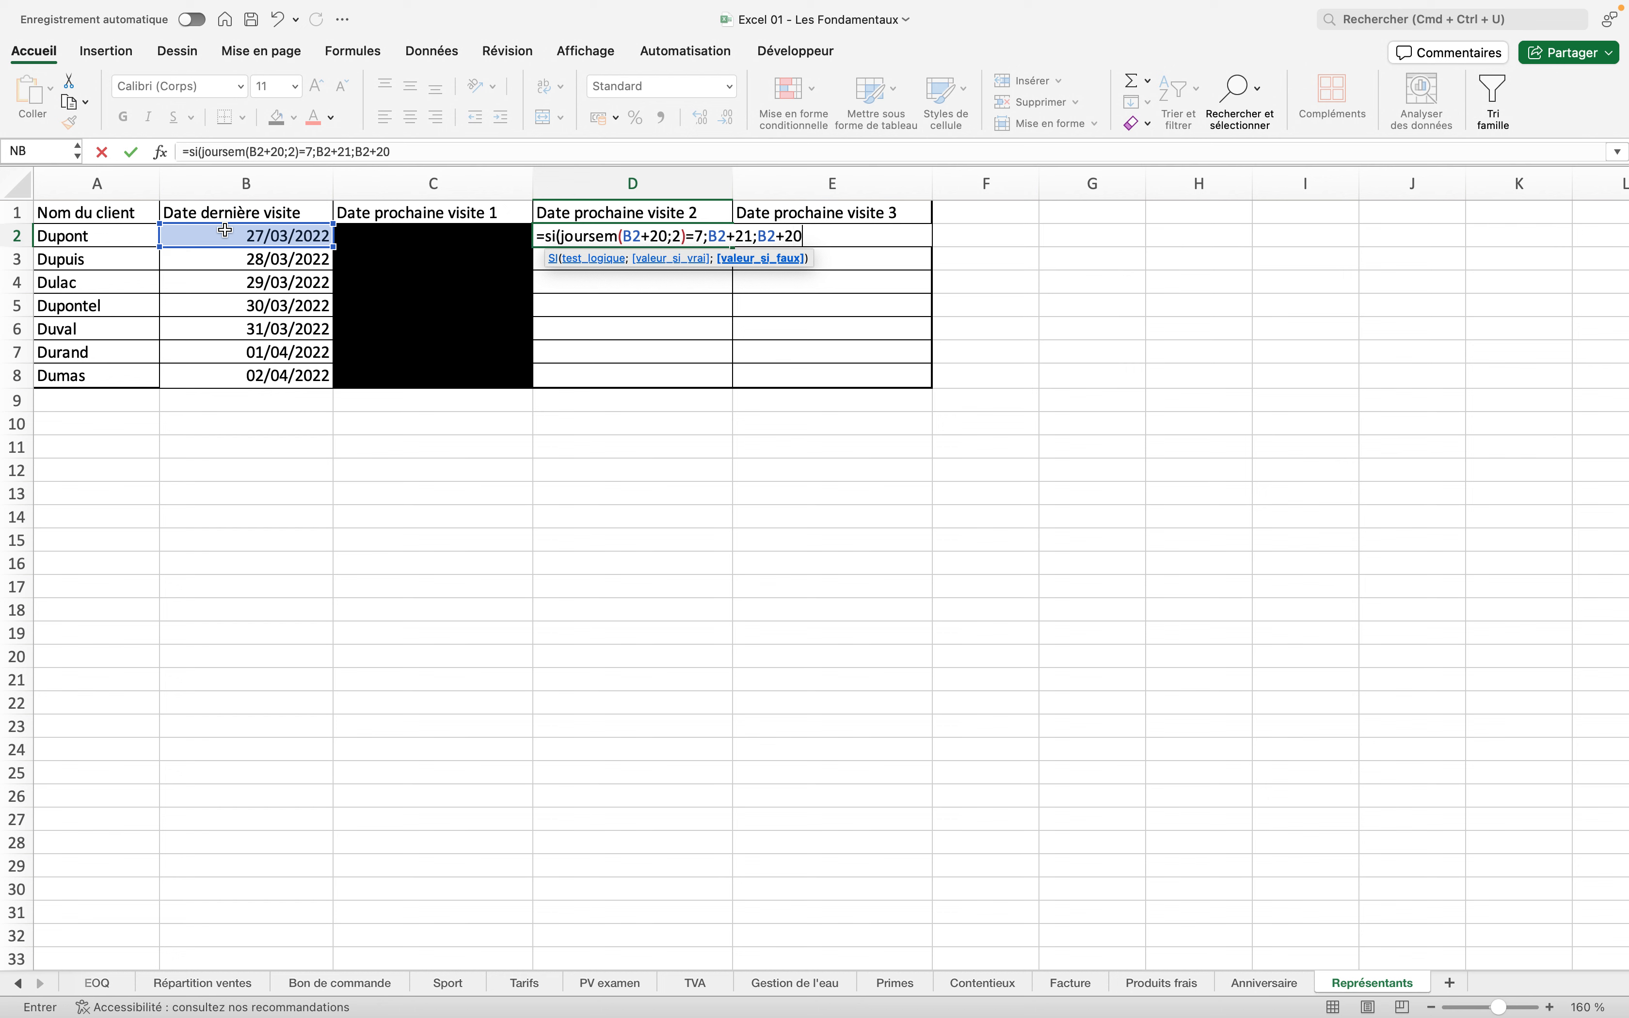
type(")")
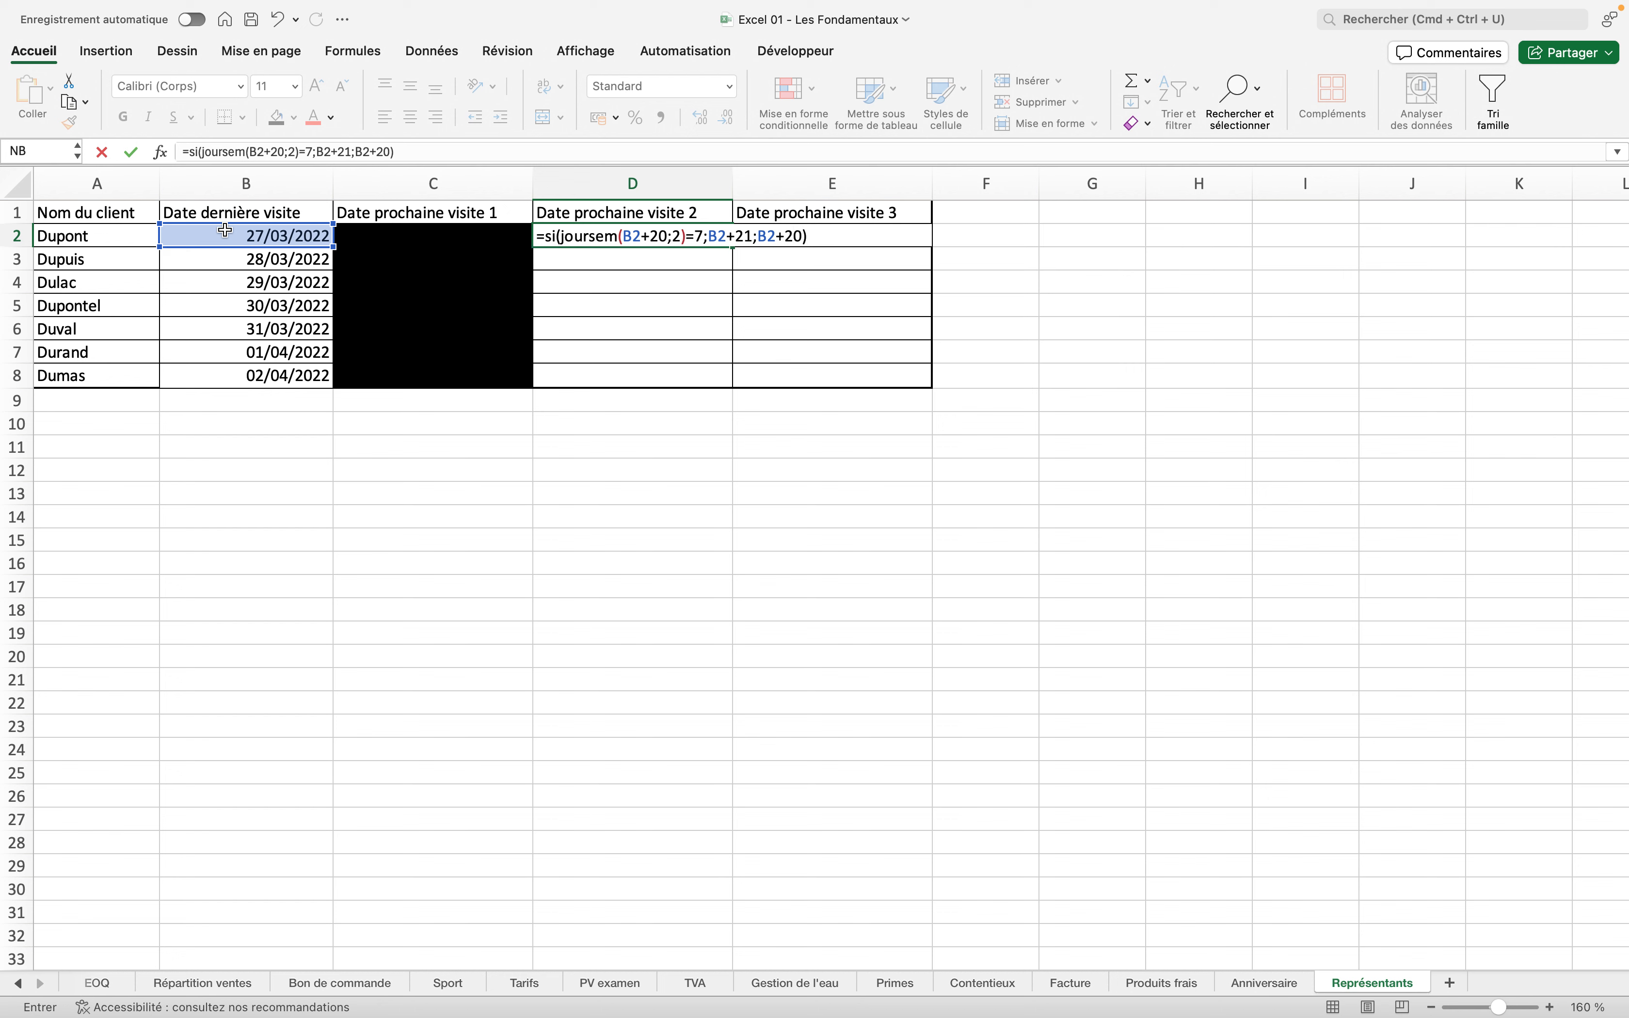
key("Return")
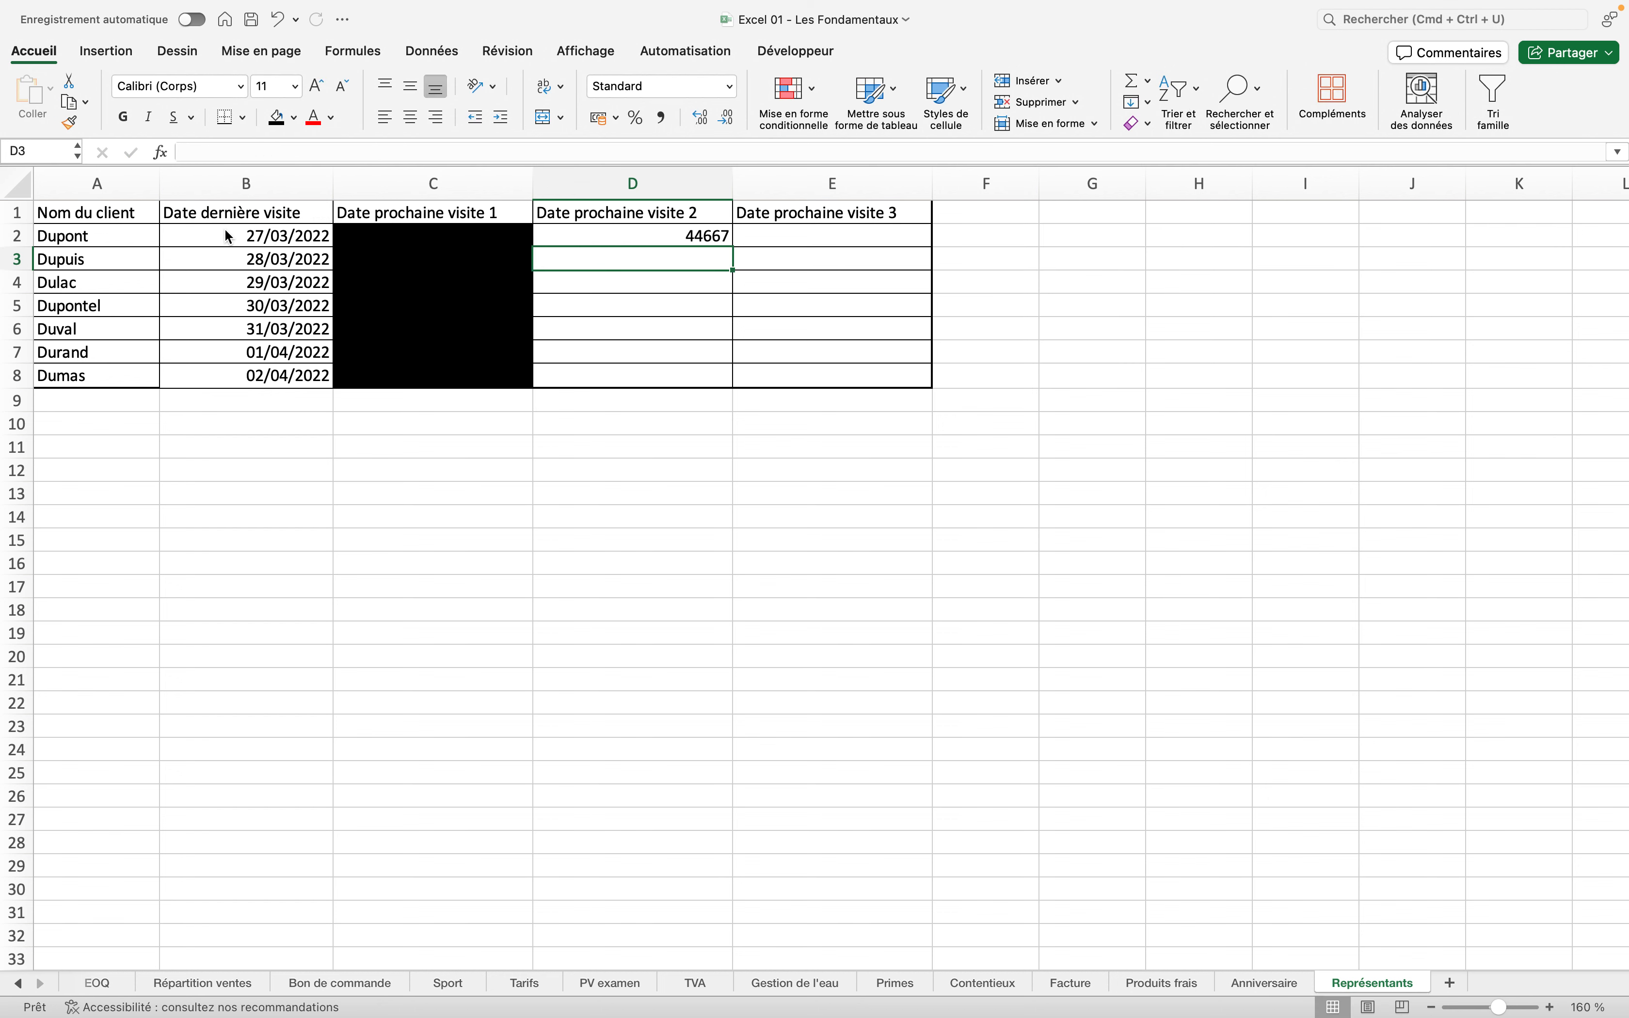
Format D2 as Date longue and copy its formula down through D8
left_click(551, 236)
left_click(730, 86)
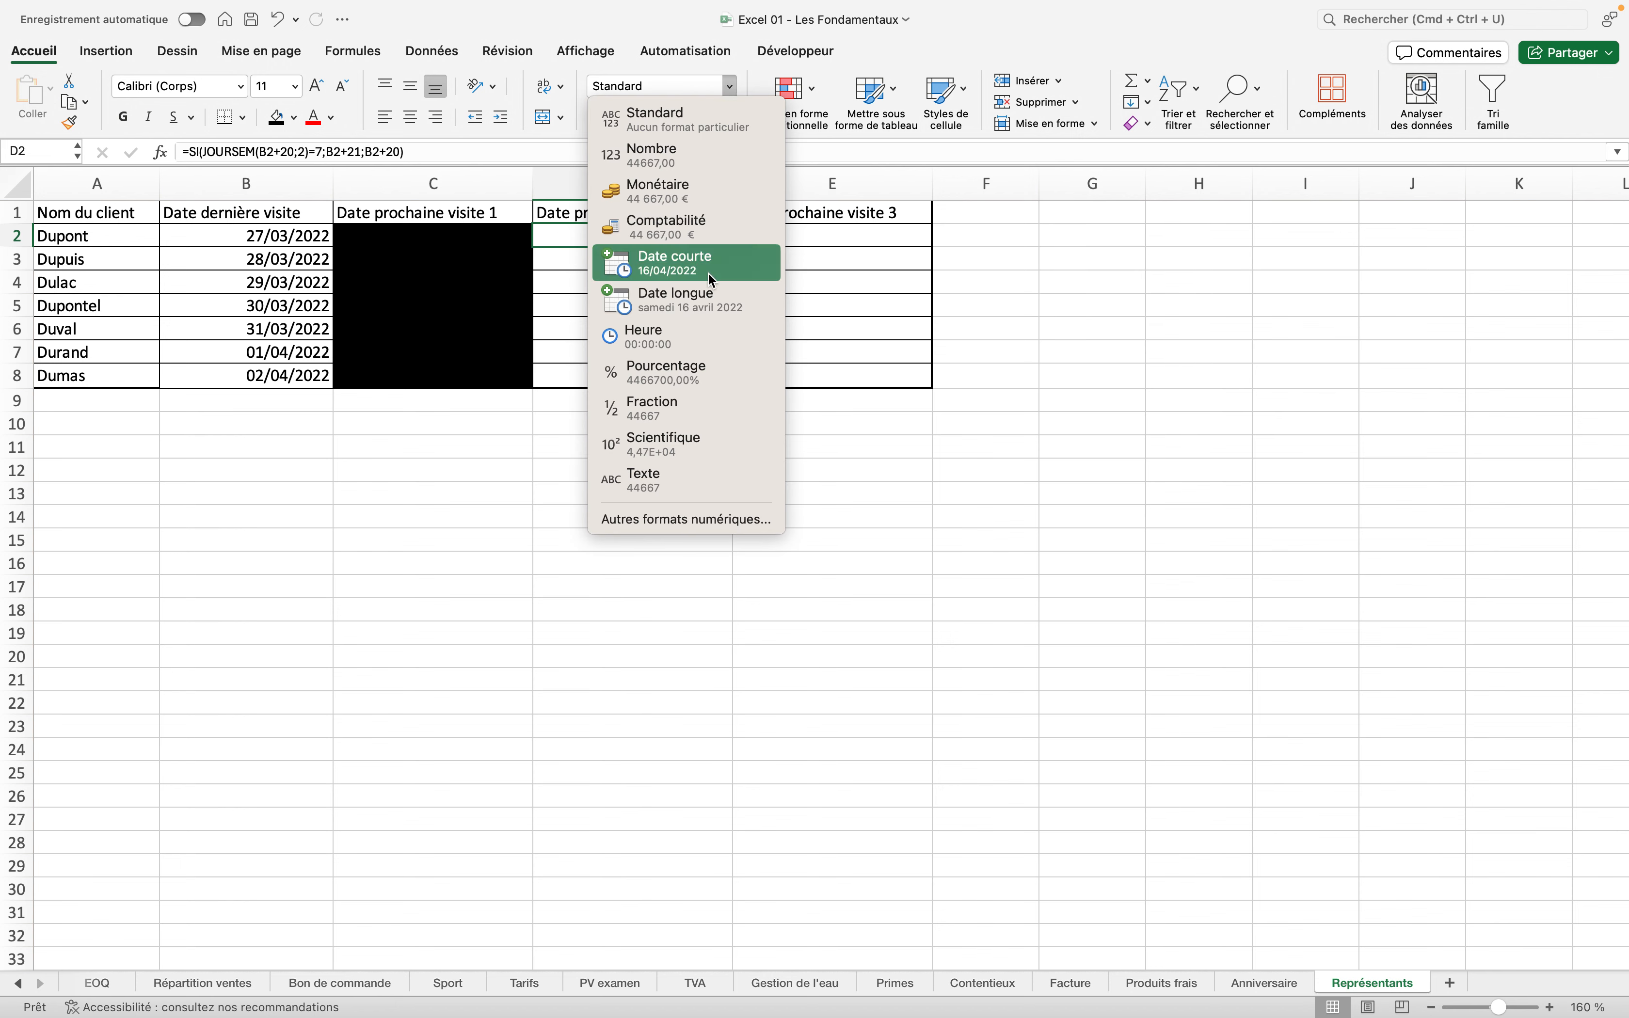
left_click(713, 279)
left_click(729, 89)
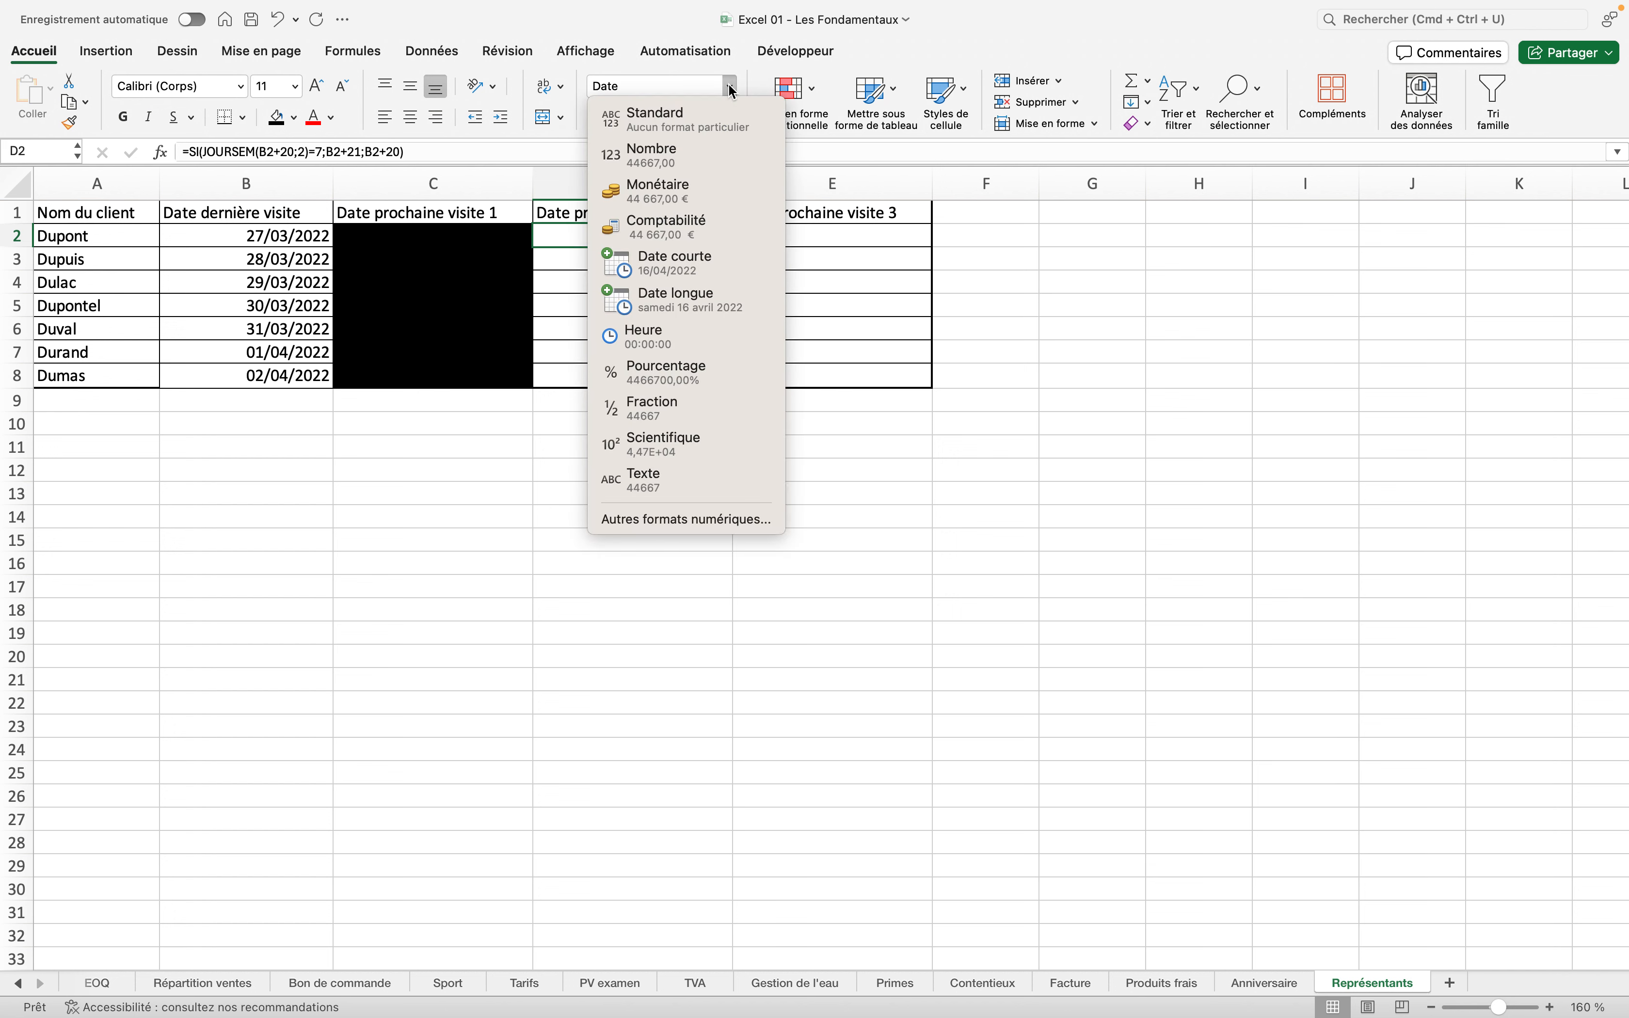
left_click(710, 303)
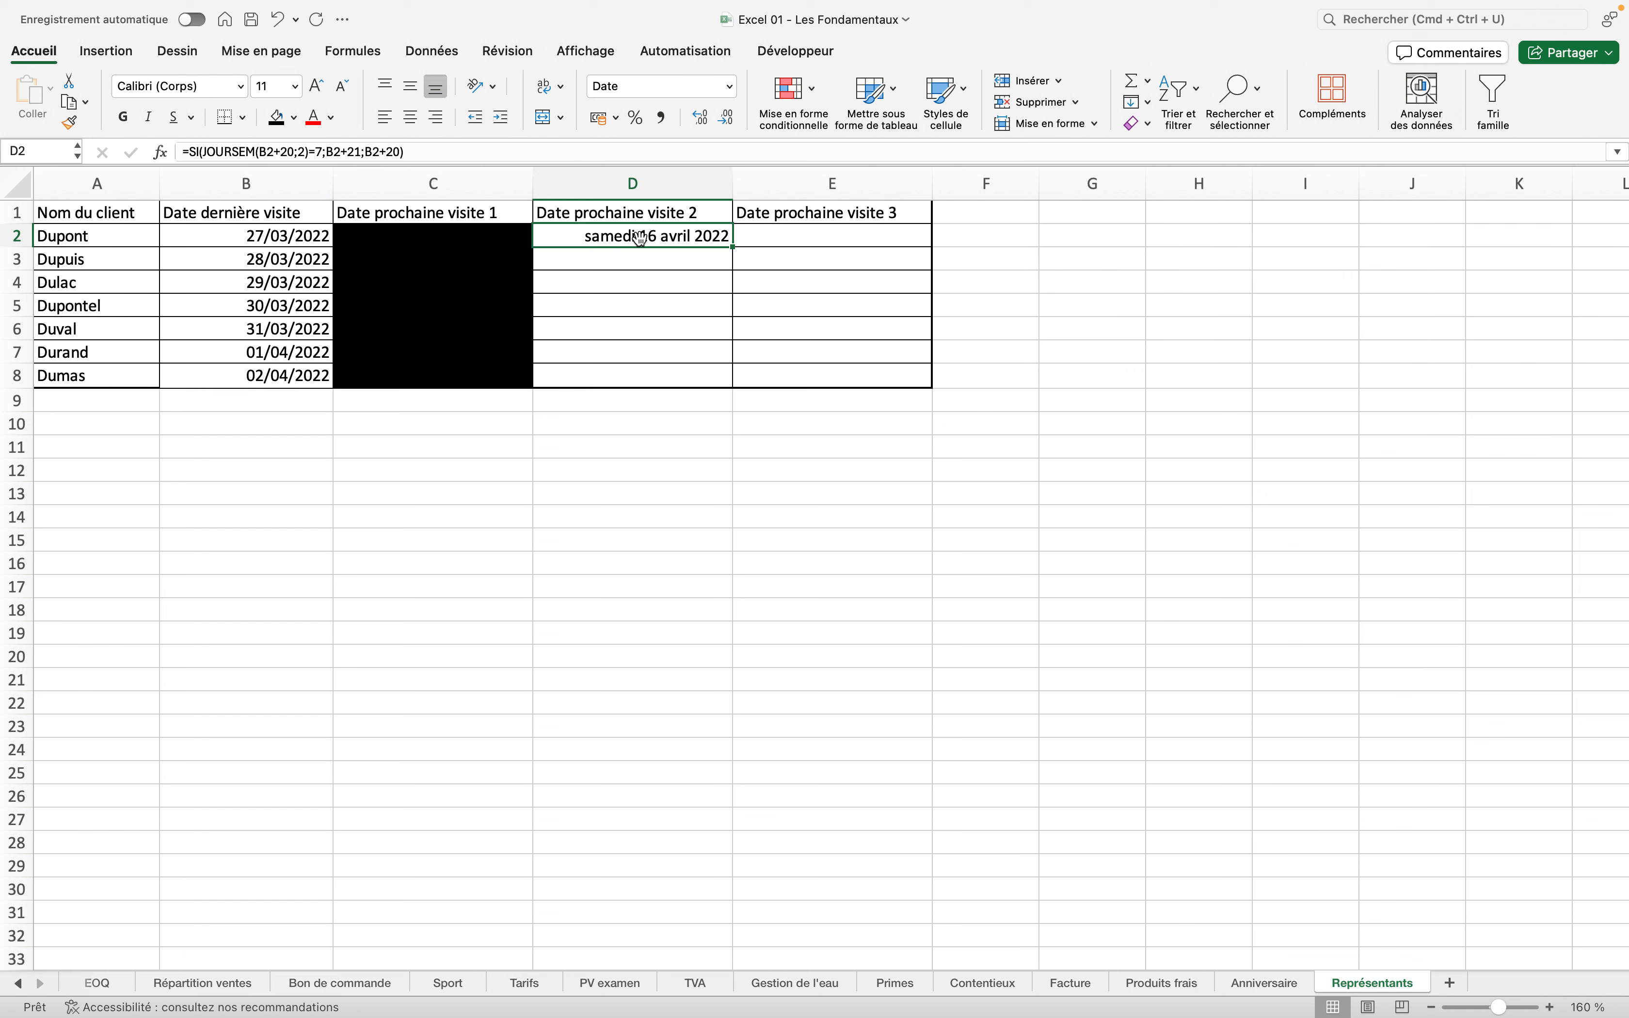
left_click_drag(739, 247, 733, 380)
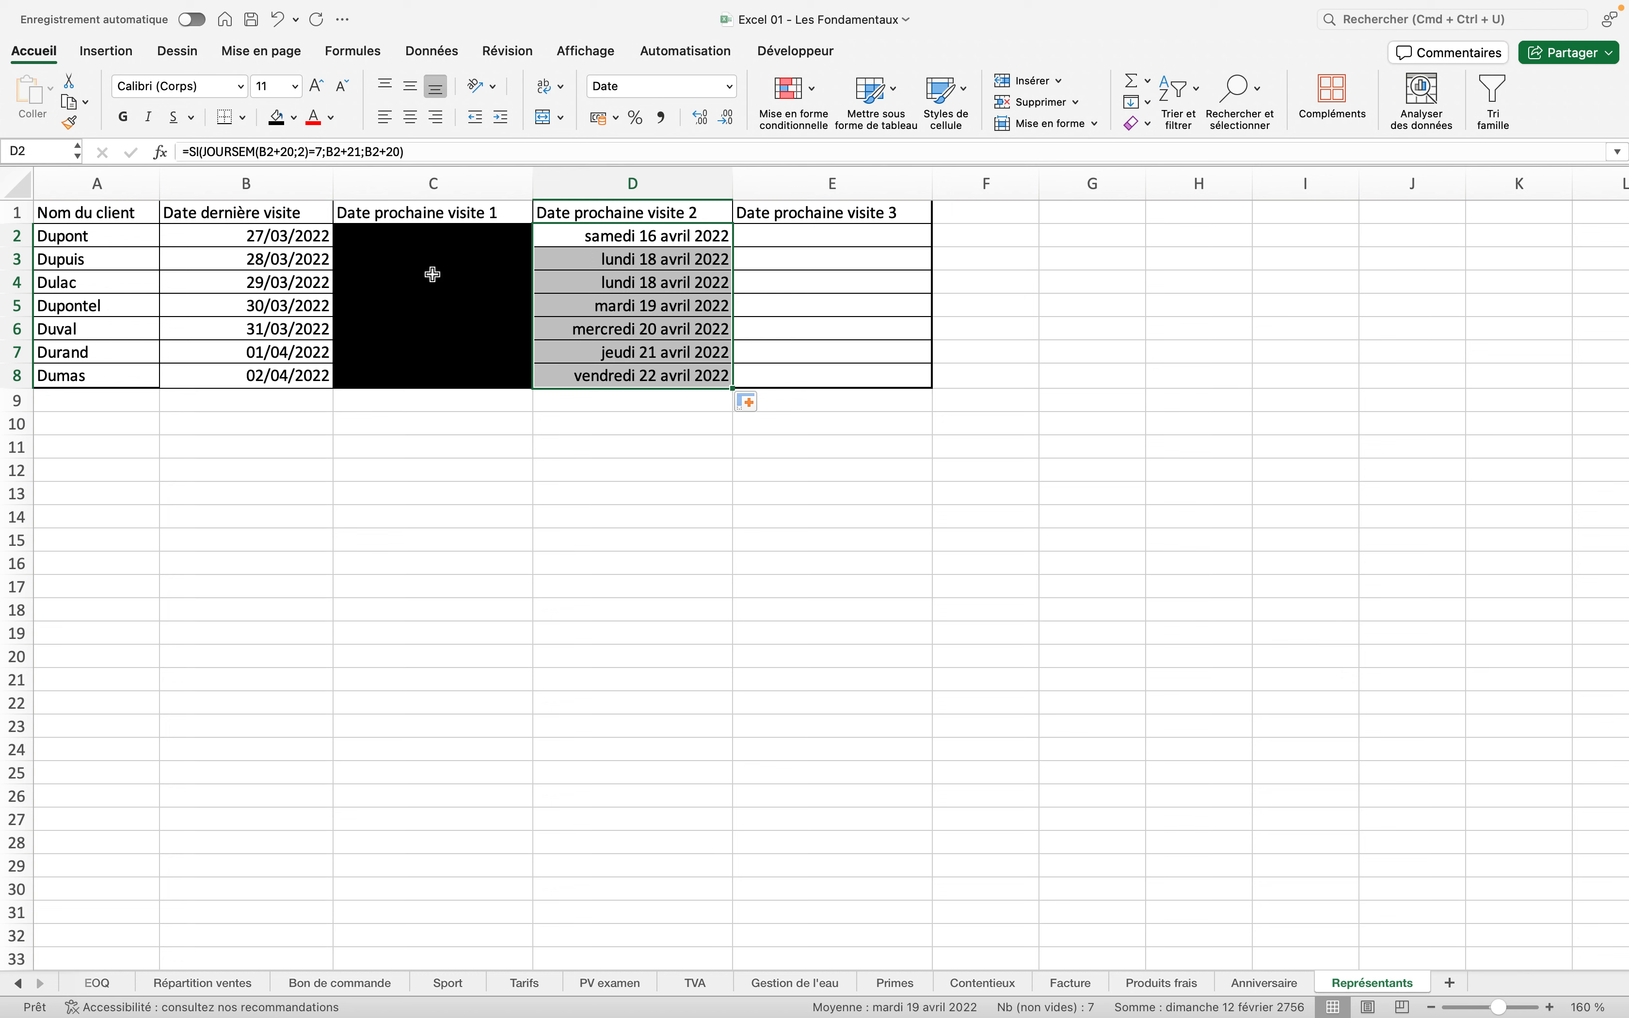
Set the fill of C2:C8 to gray, the lightest tint of the black theme color
left_click_drag(433, 236, 412, 372)
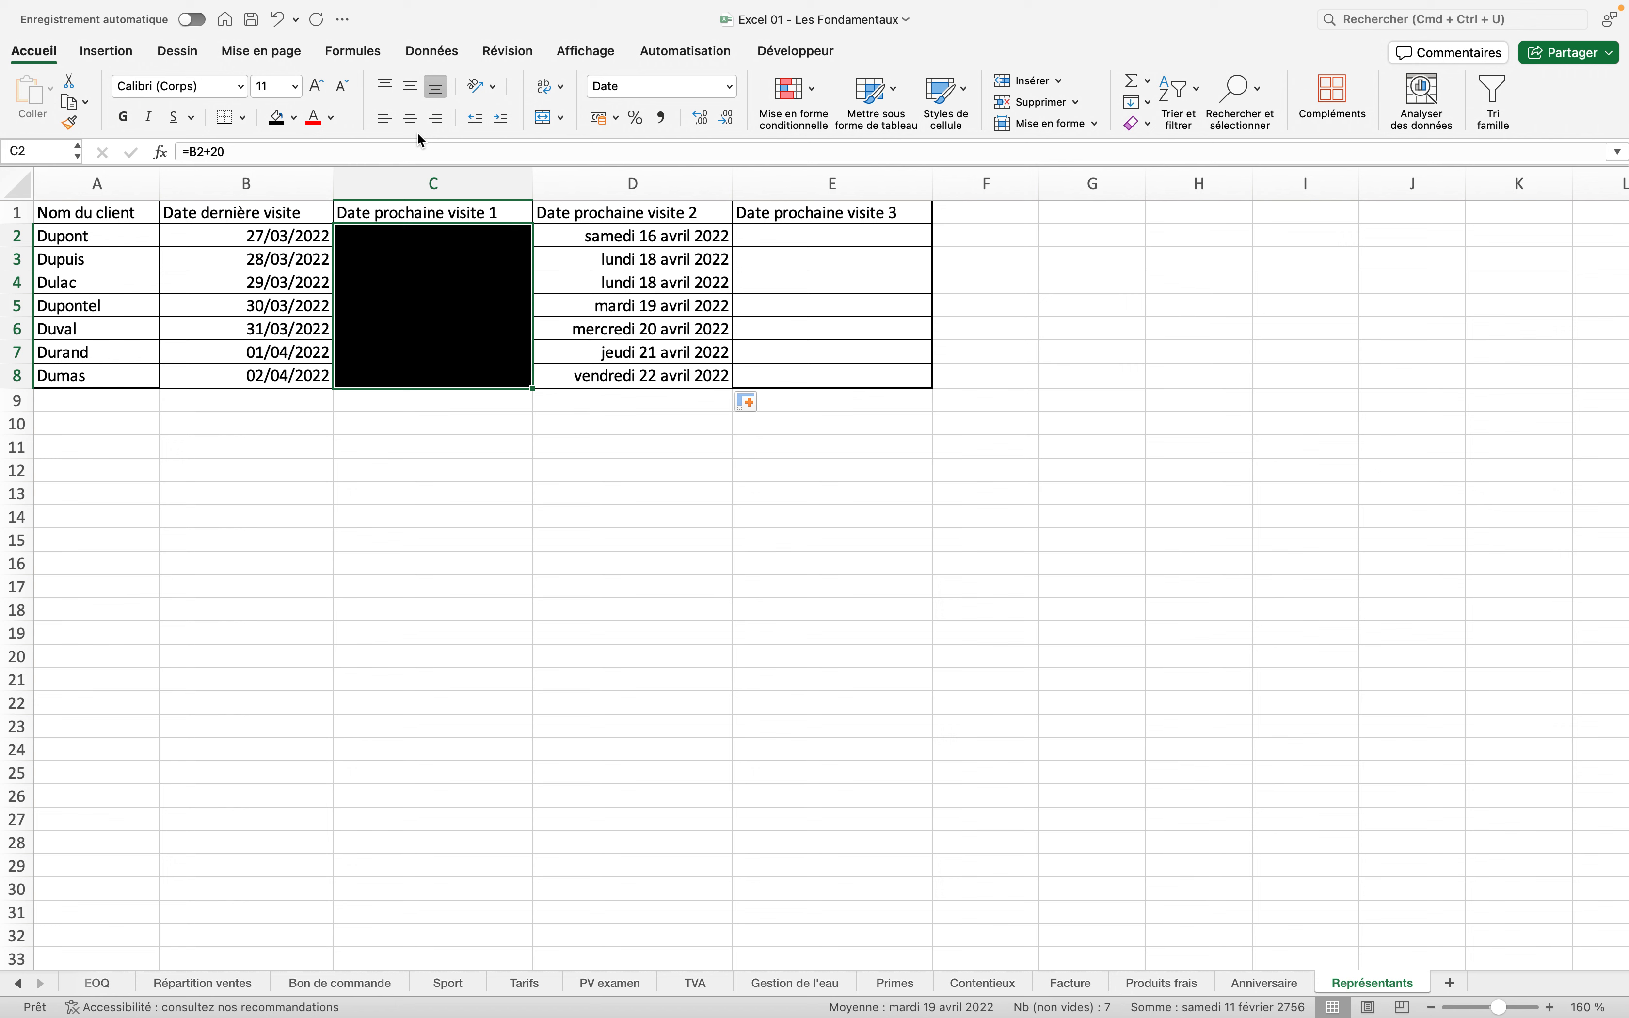
left_click(294, 118)
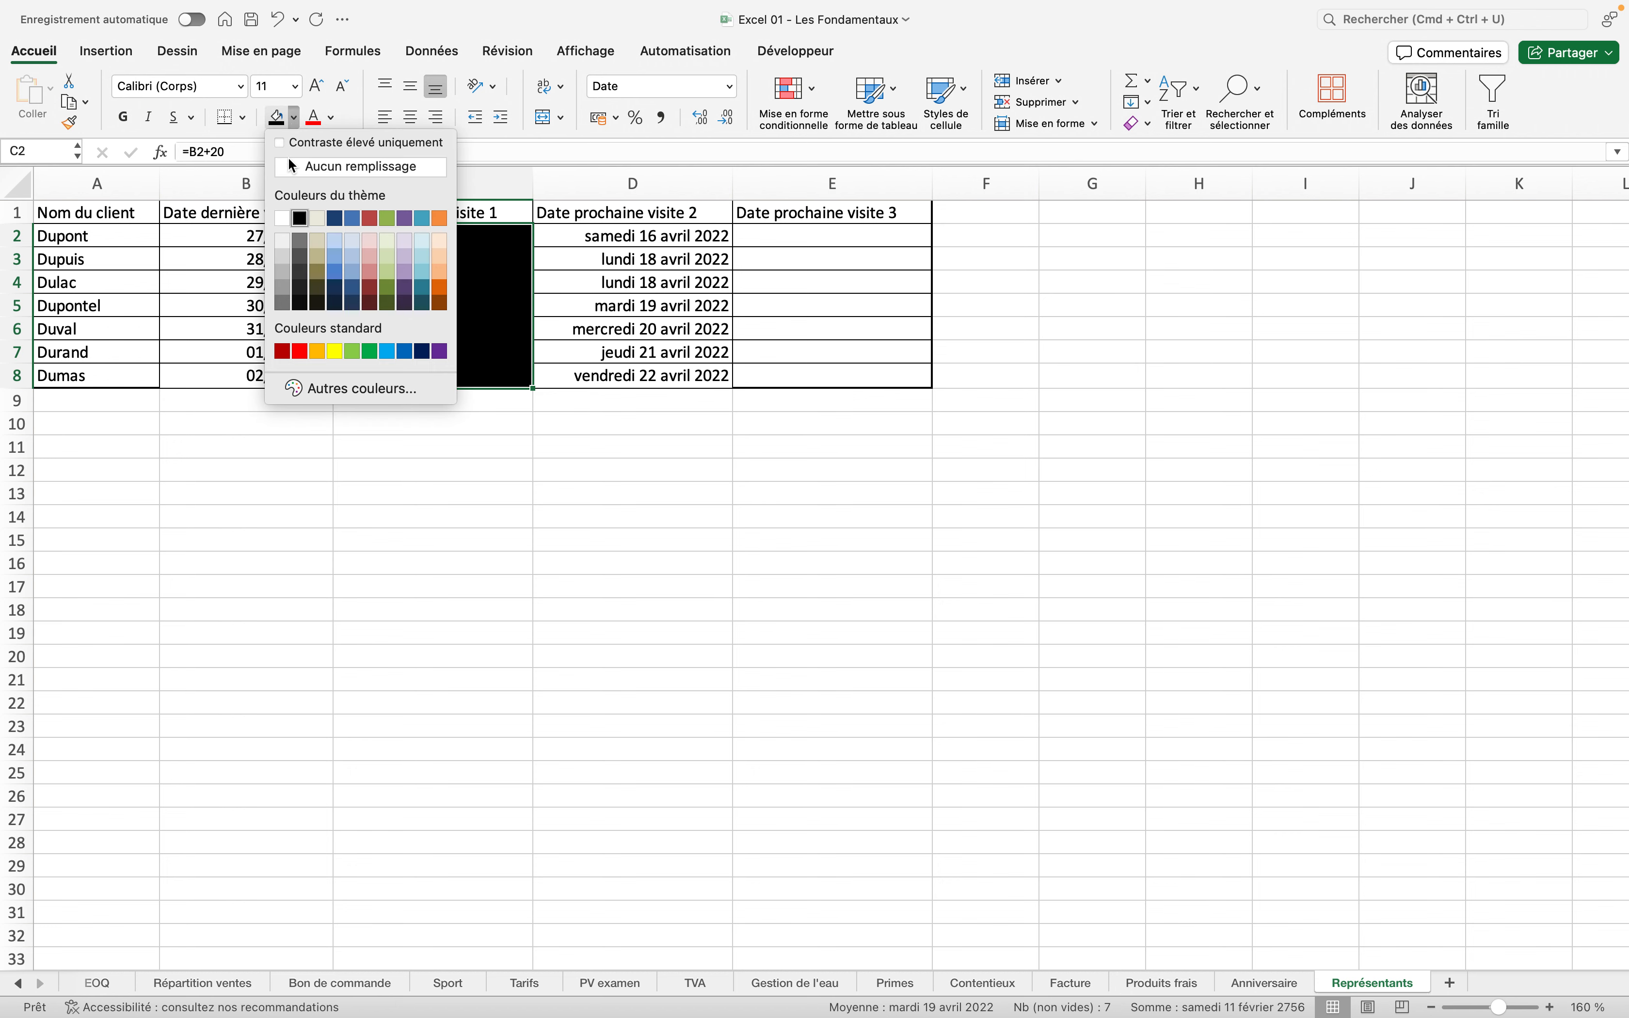
left_click(301, 243)
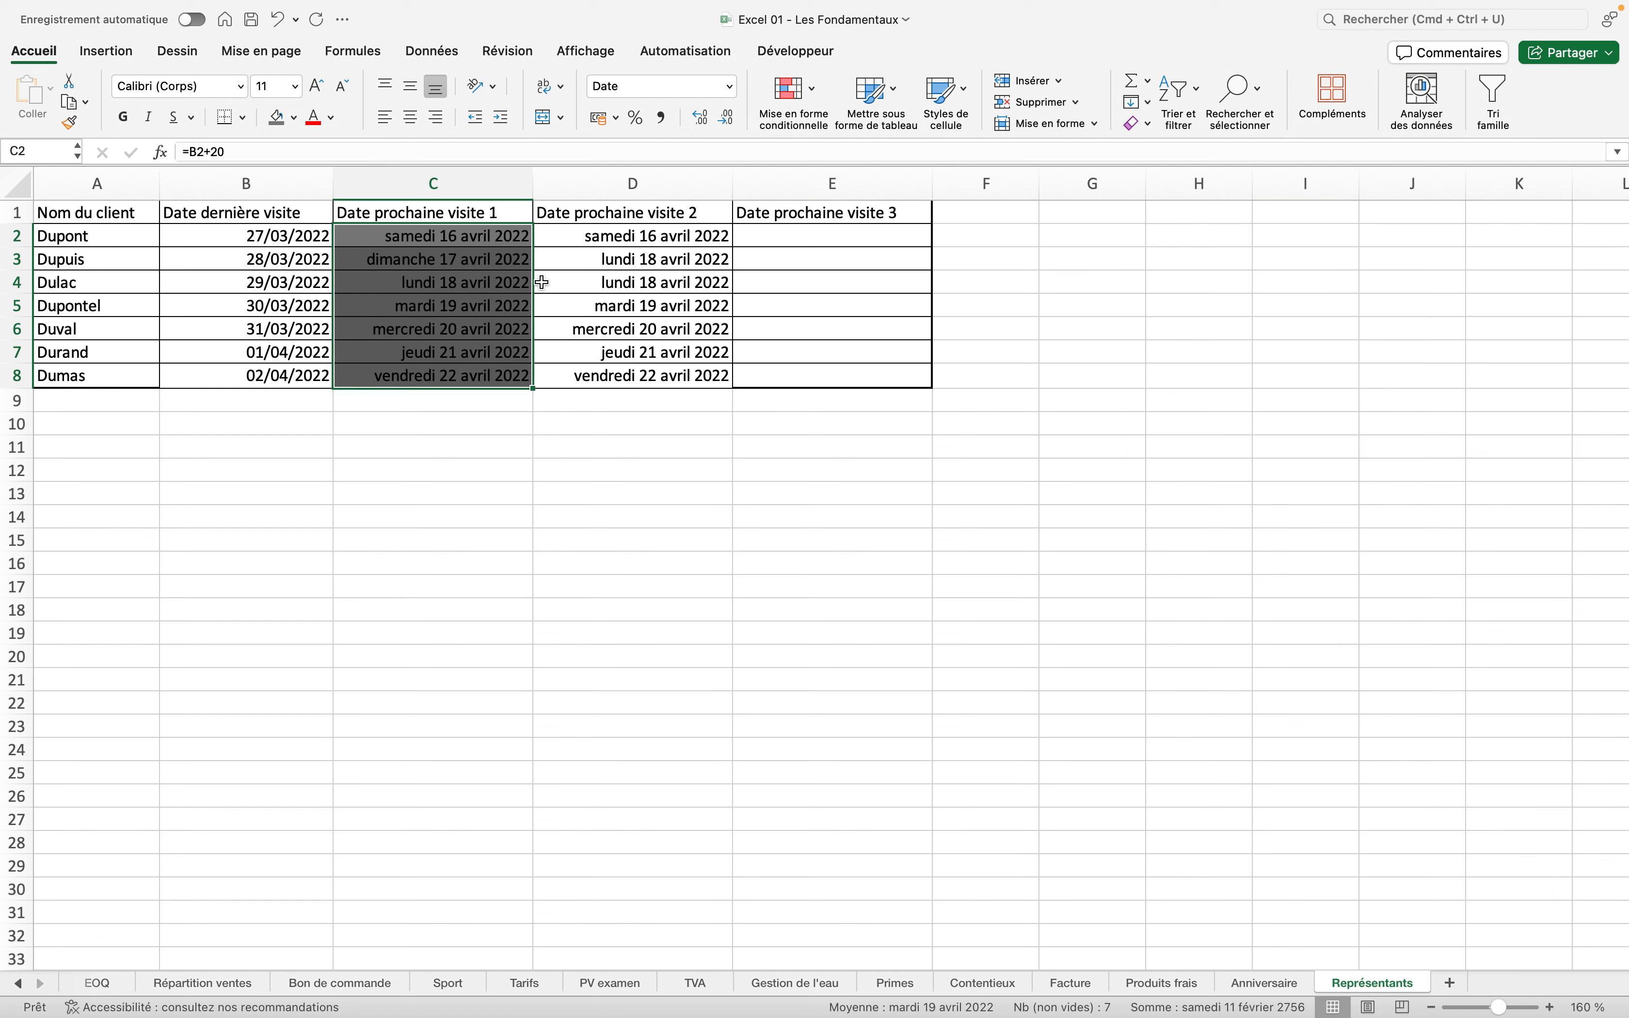
Fill D2:D8 with the same dark gray used for the Date prochaine visite 1 dates
left_click(594, 260)
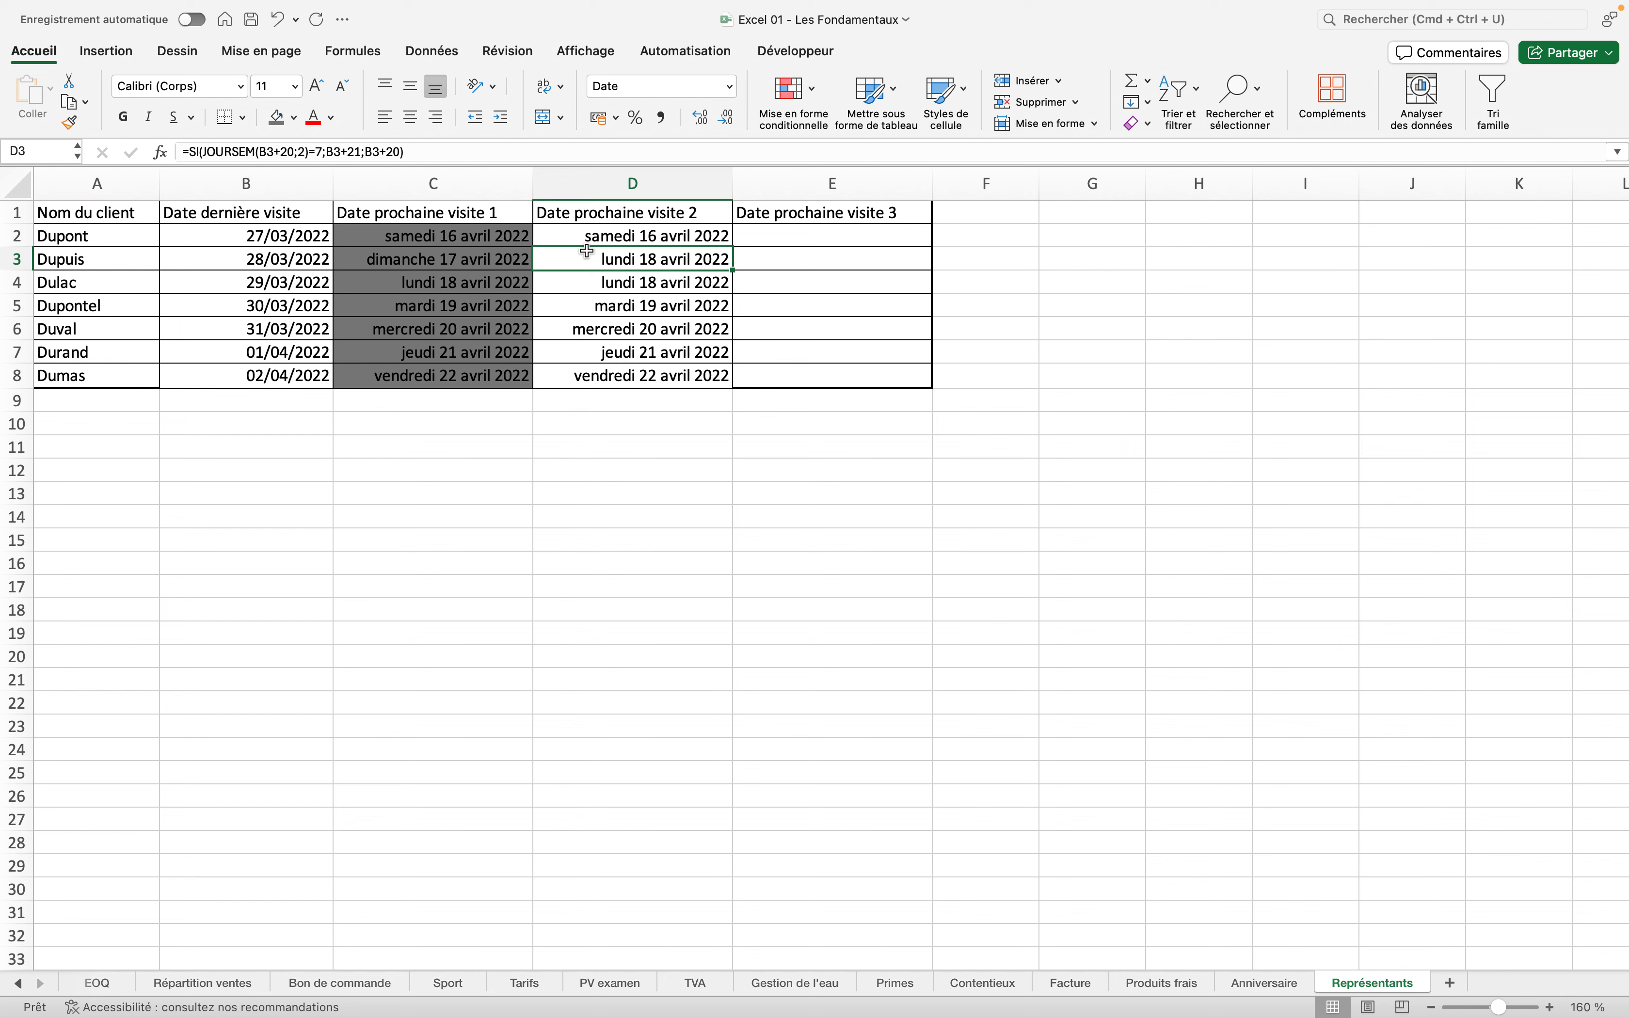
left_click_drag(583, 237, 596, 367)
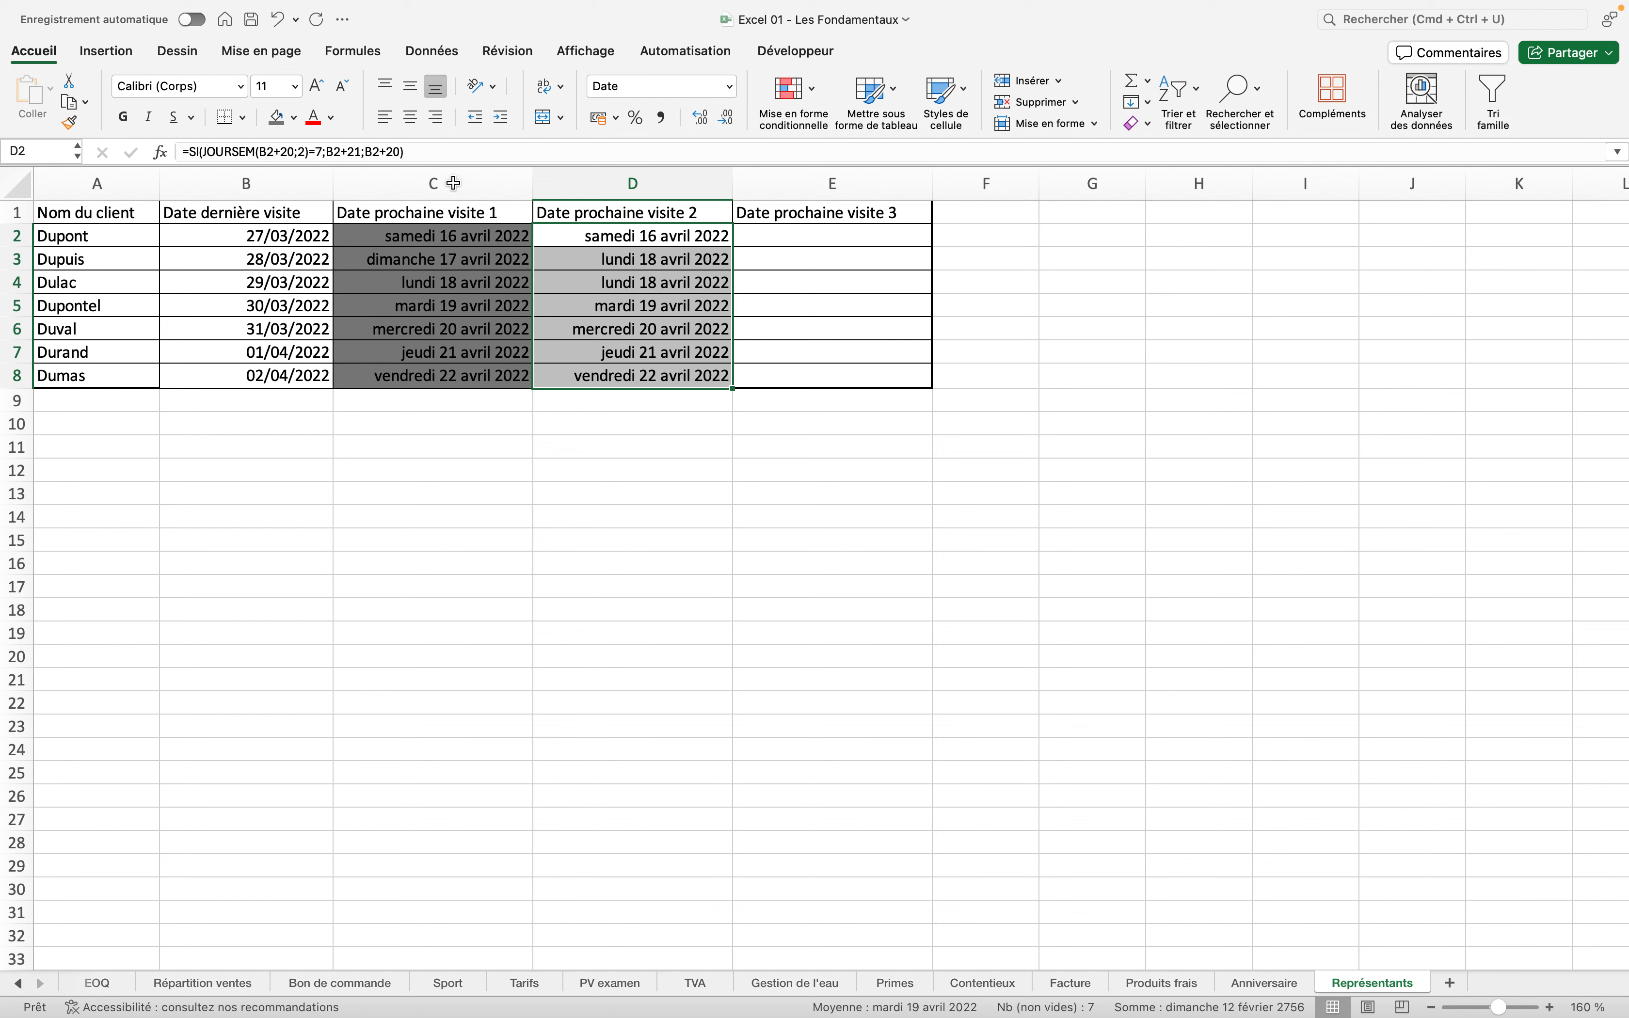
left_click(278, 118)
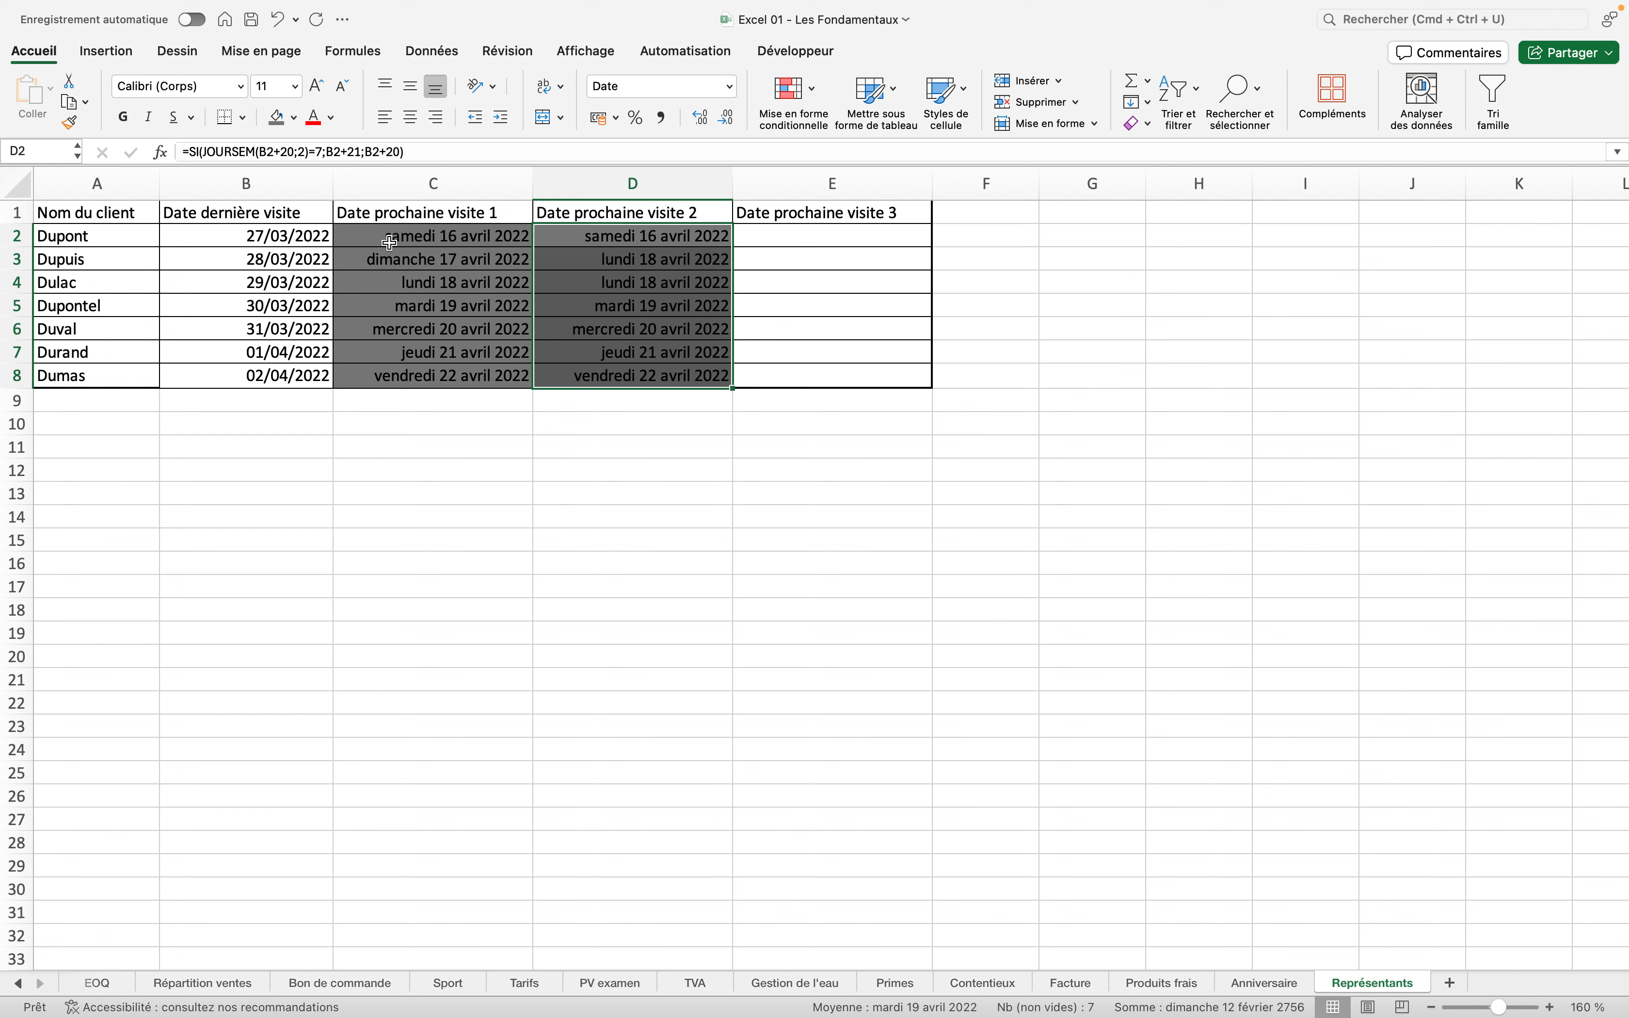
Begin a SI formula in E2 with the Sunday test JOURSEM(B2+20;2)=7
left_click(789, 237)
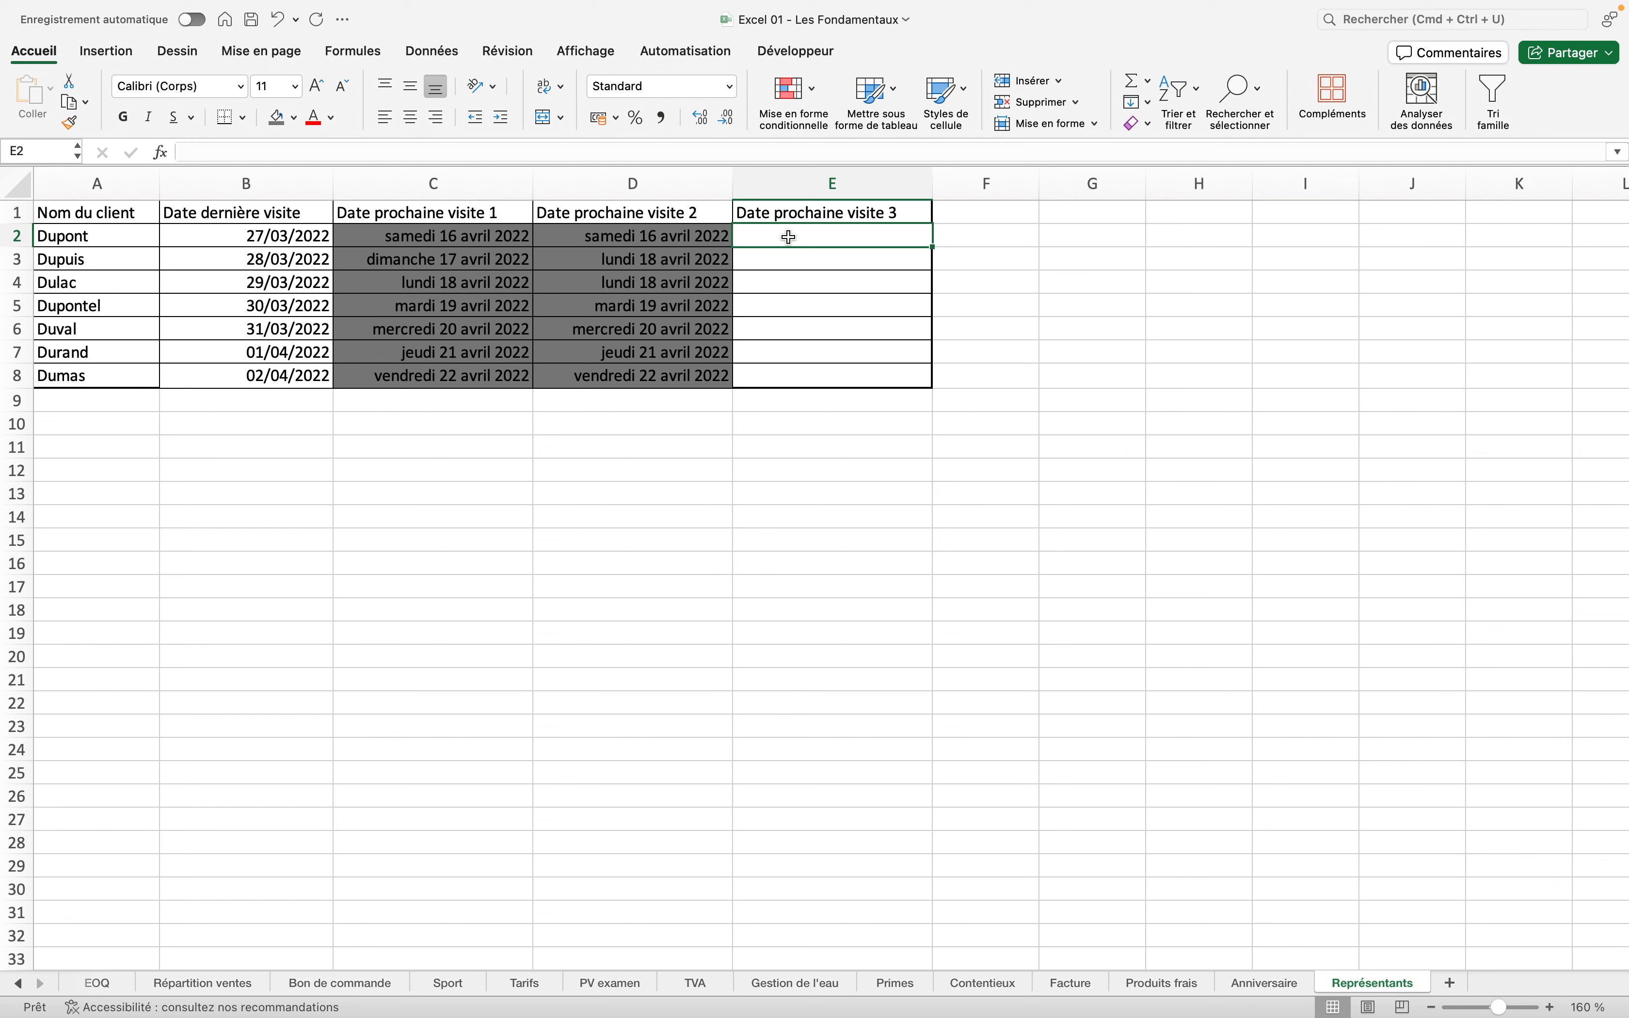
type("=si(")
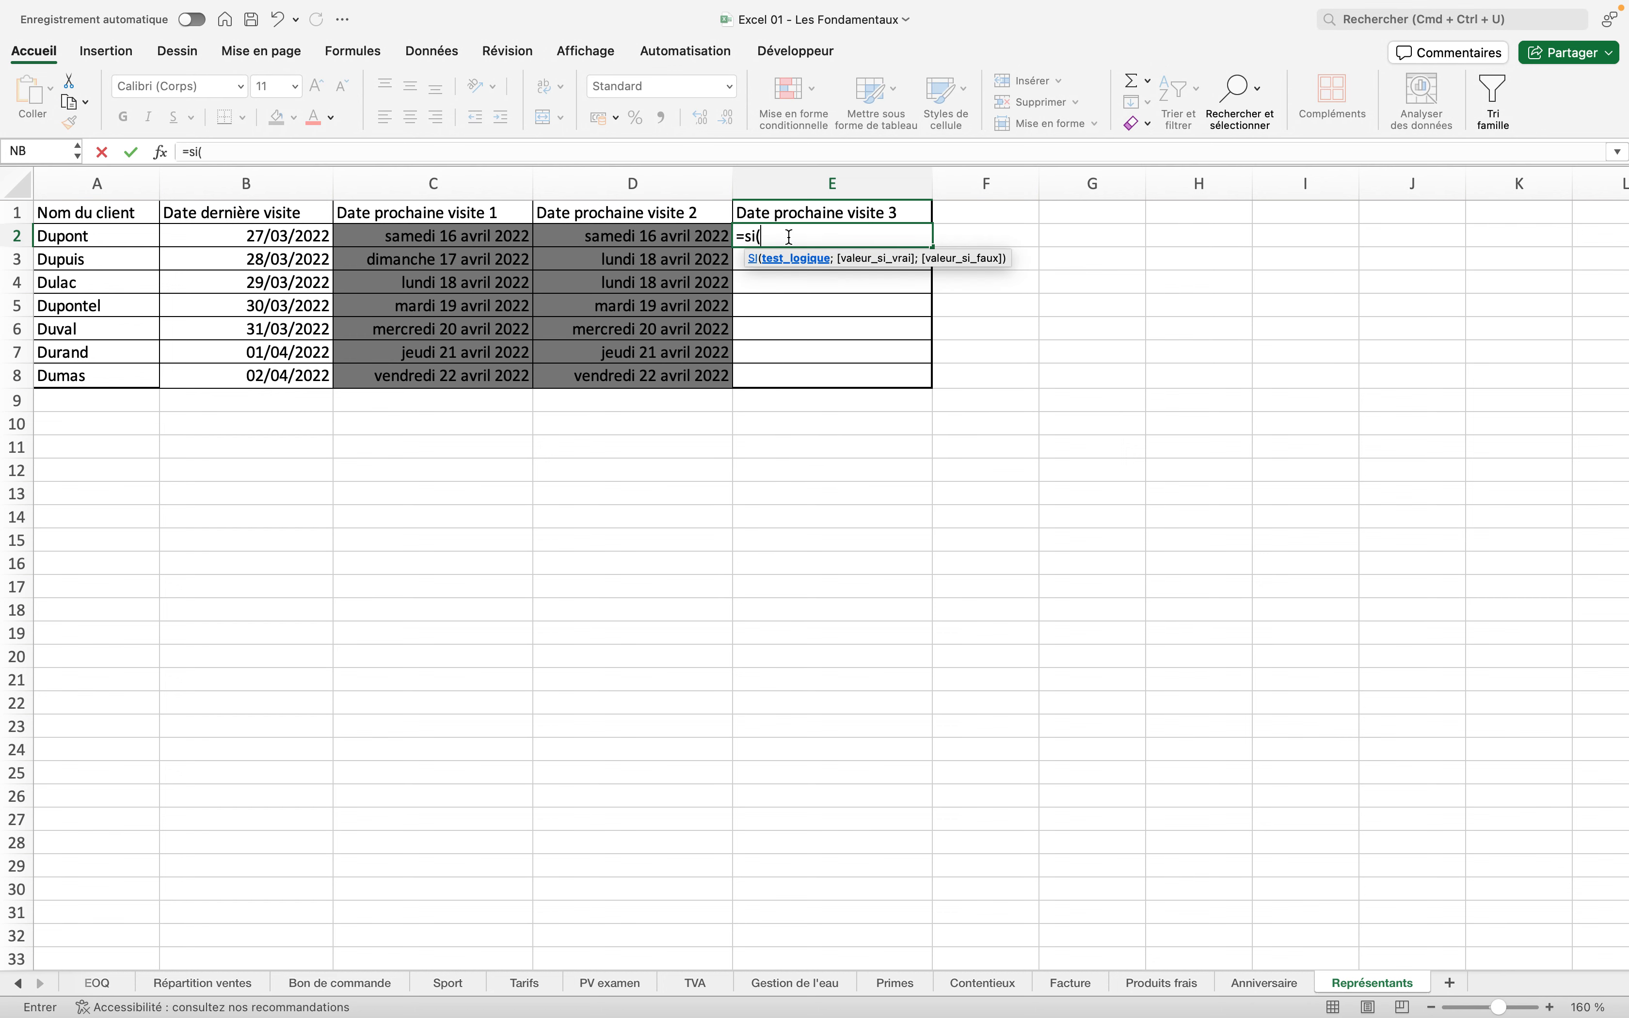
type("j")
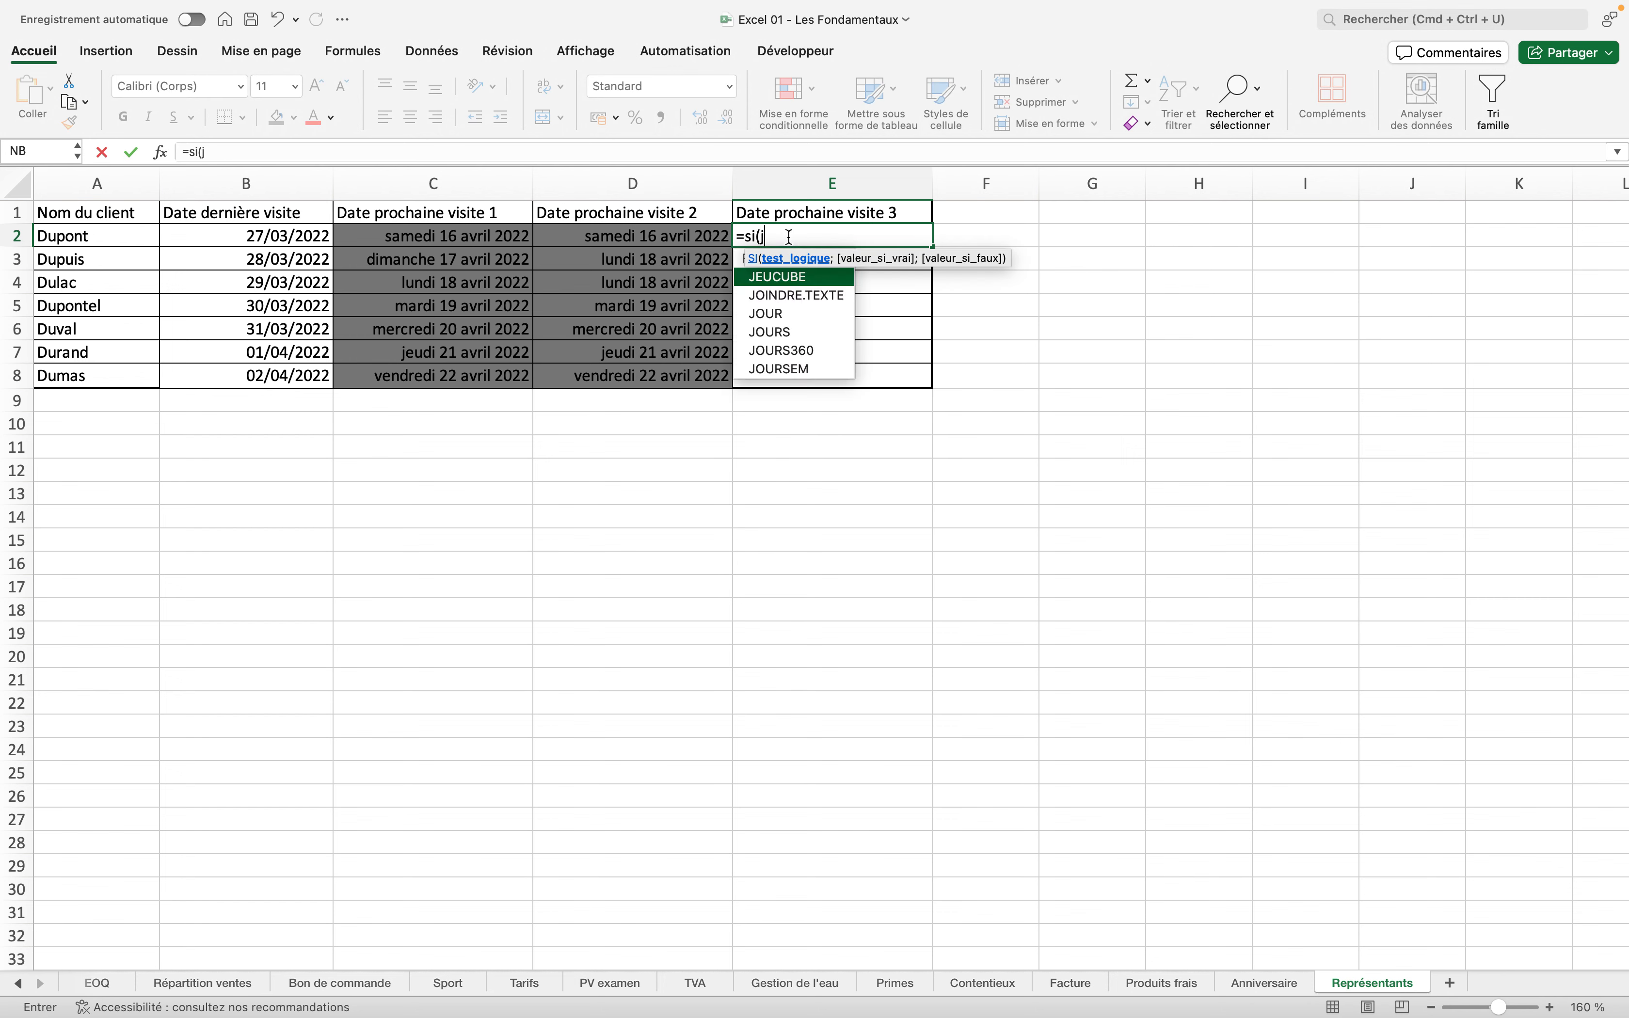
type("oursem")
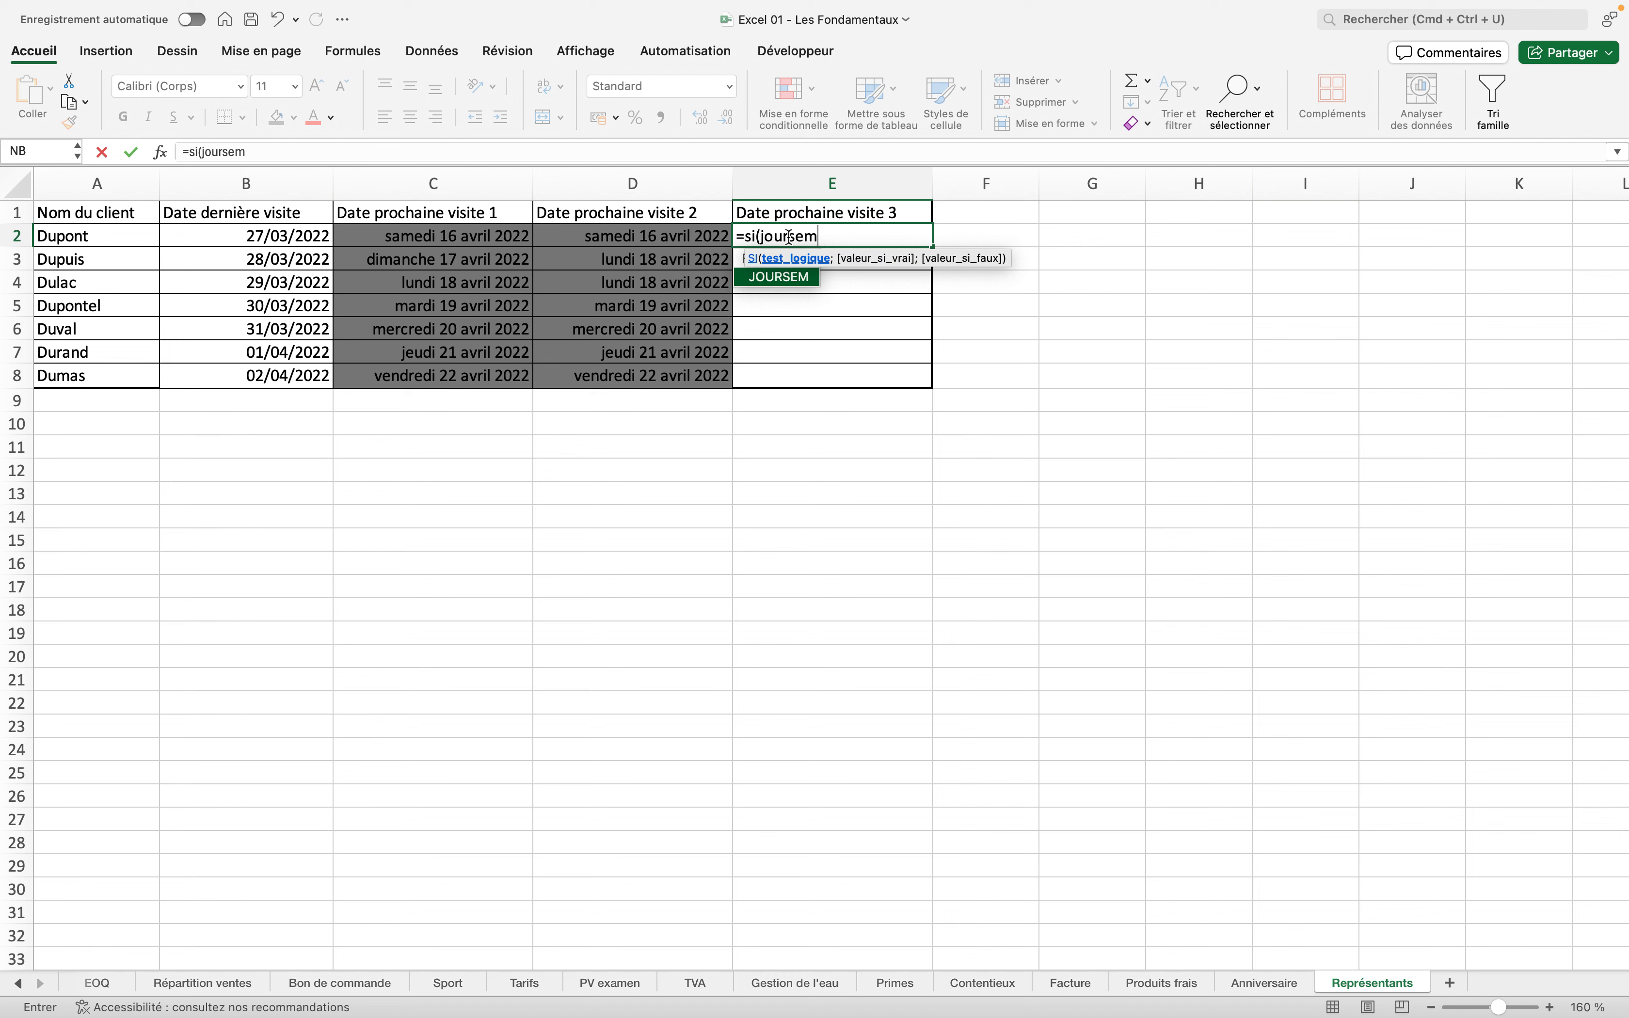
type("(")
type("B2")
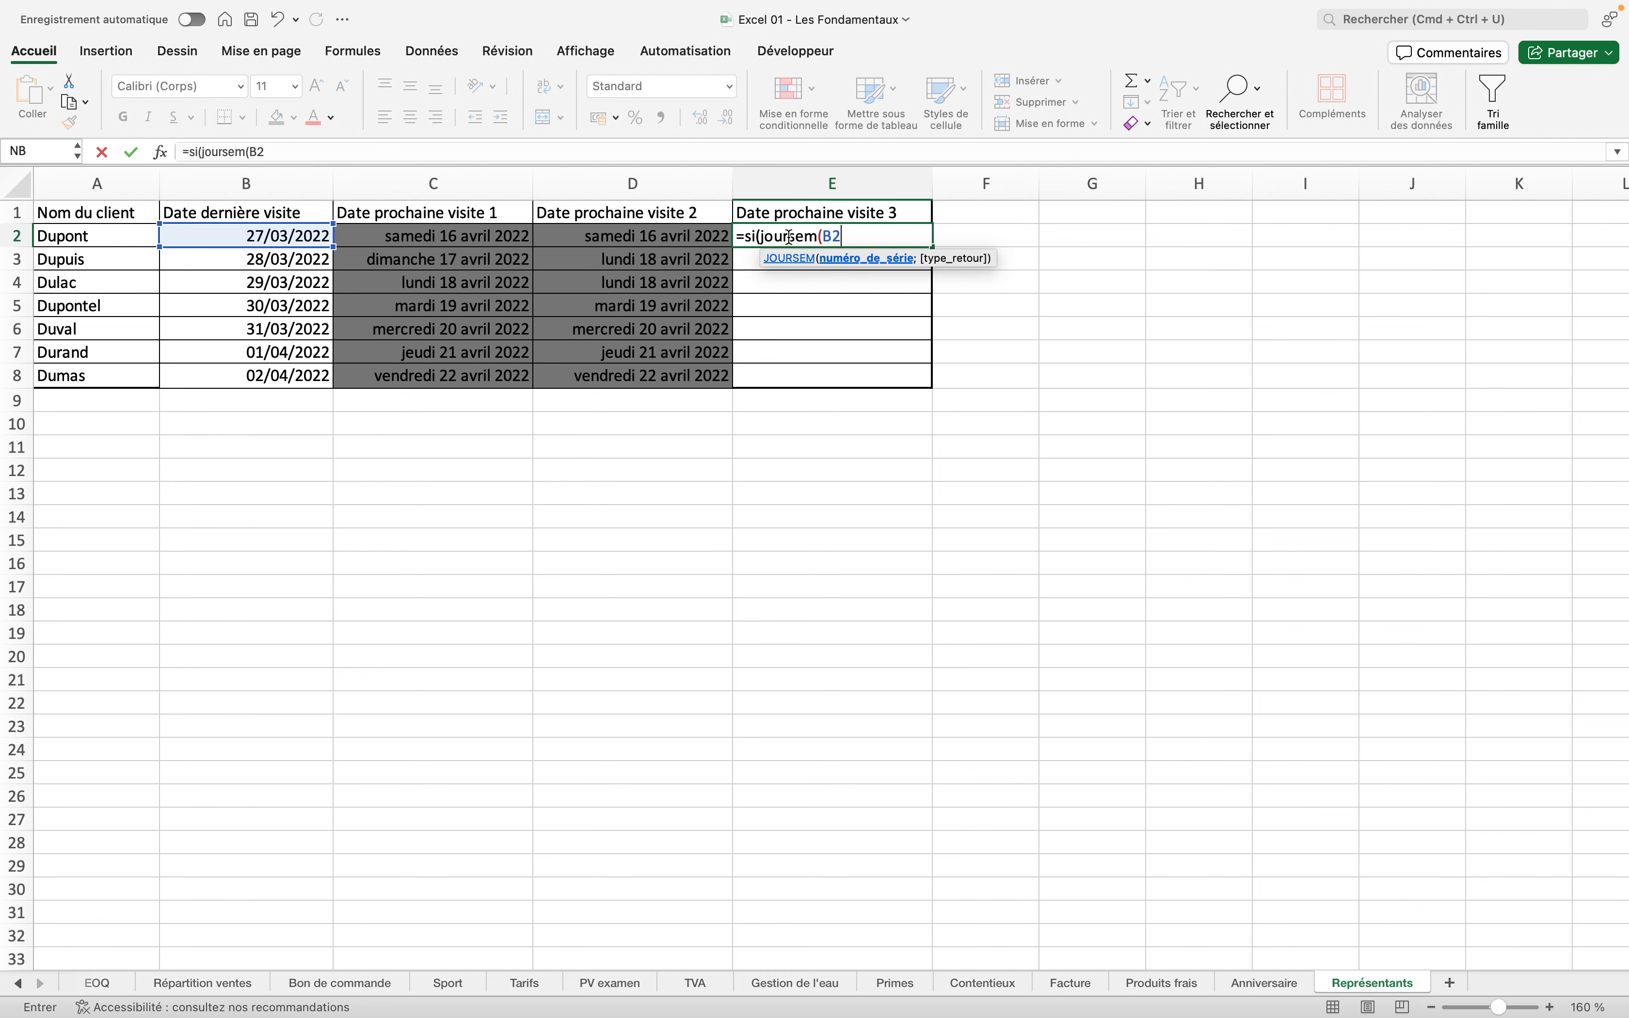
type("+20;2")
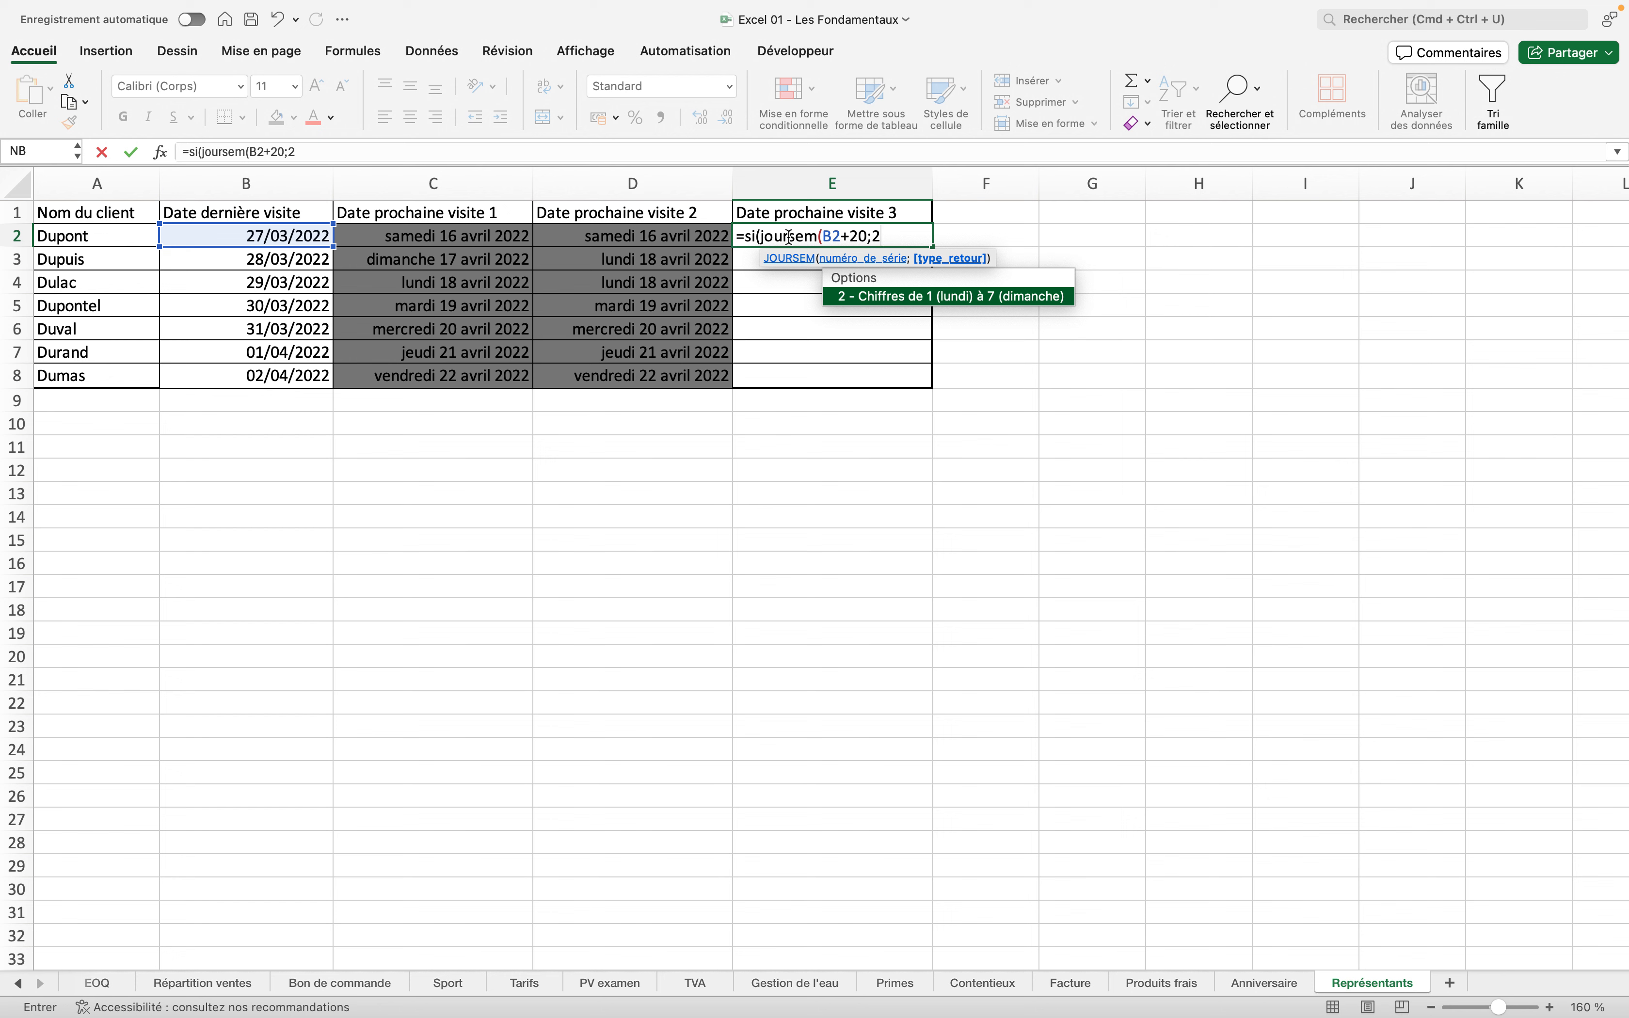
type(")=6")
key("BackSpace")
type("7")
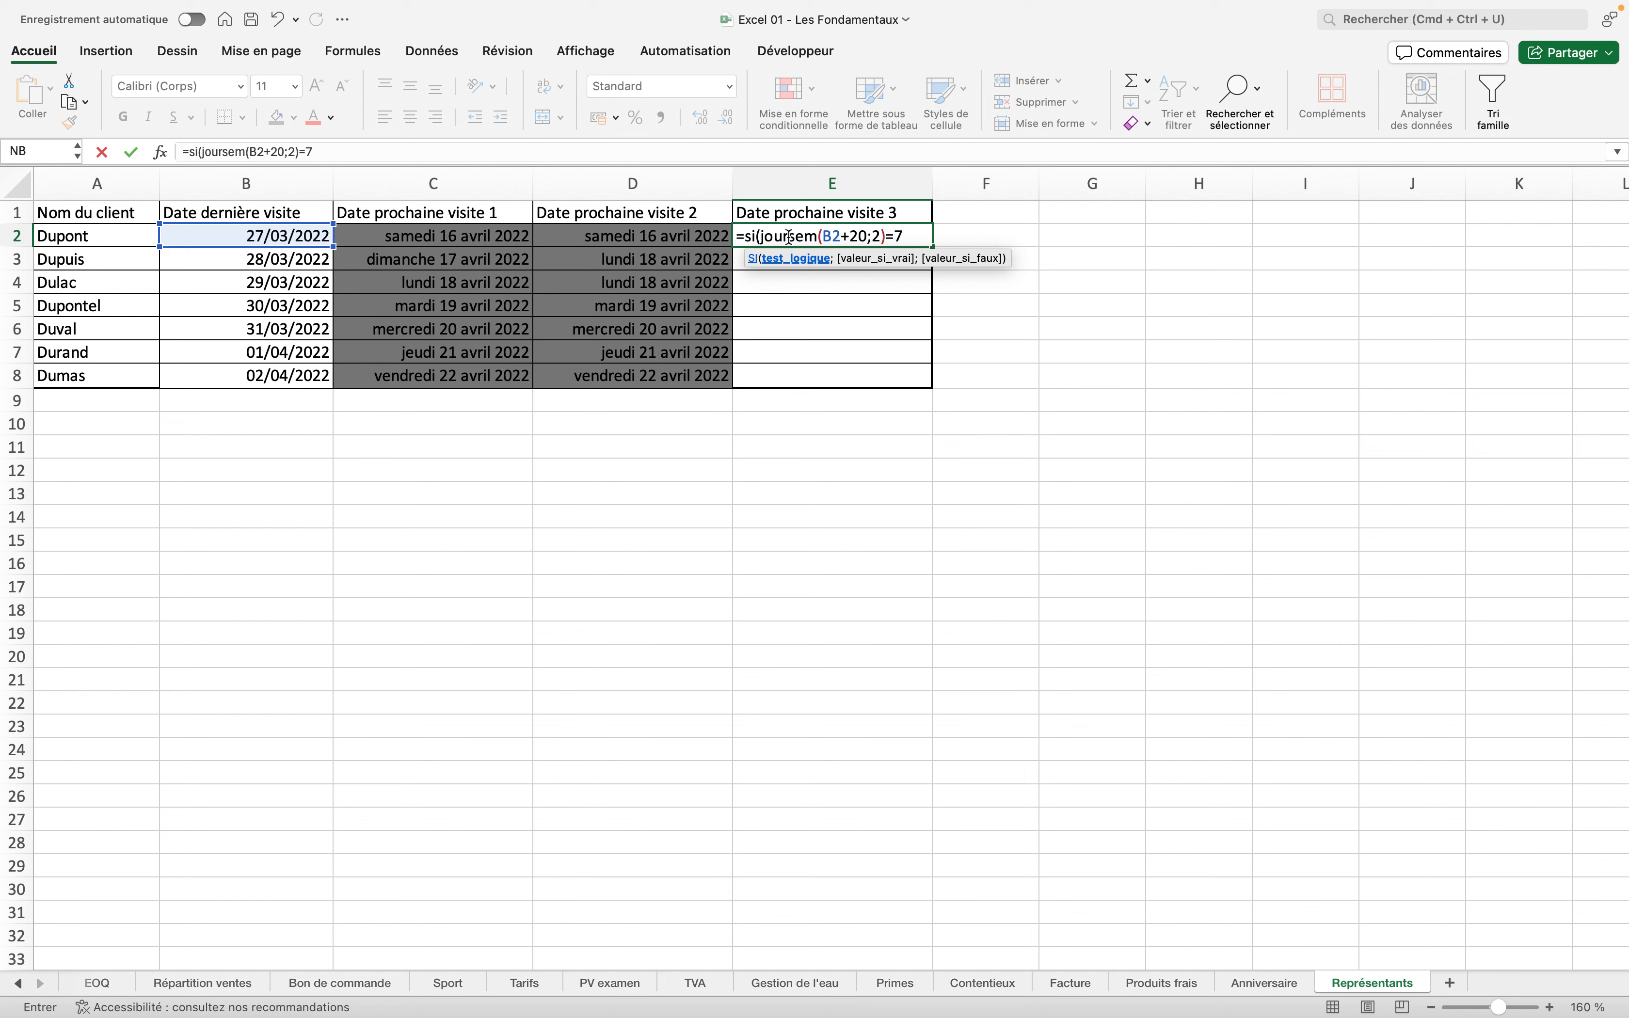
Add B2+21 as the value if true in the E2 formula
type(":")
key("BackSpace")
type(";")
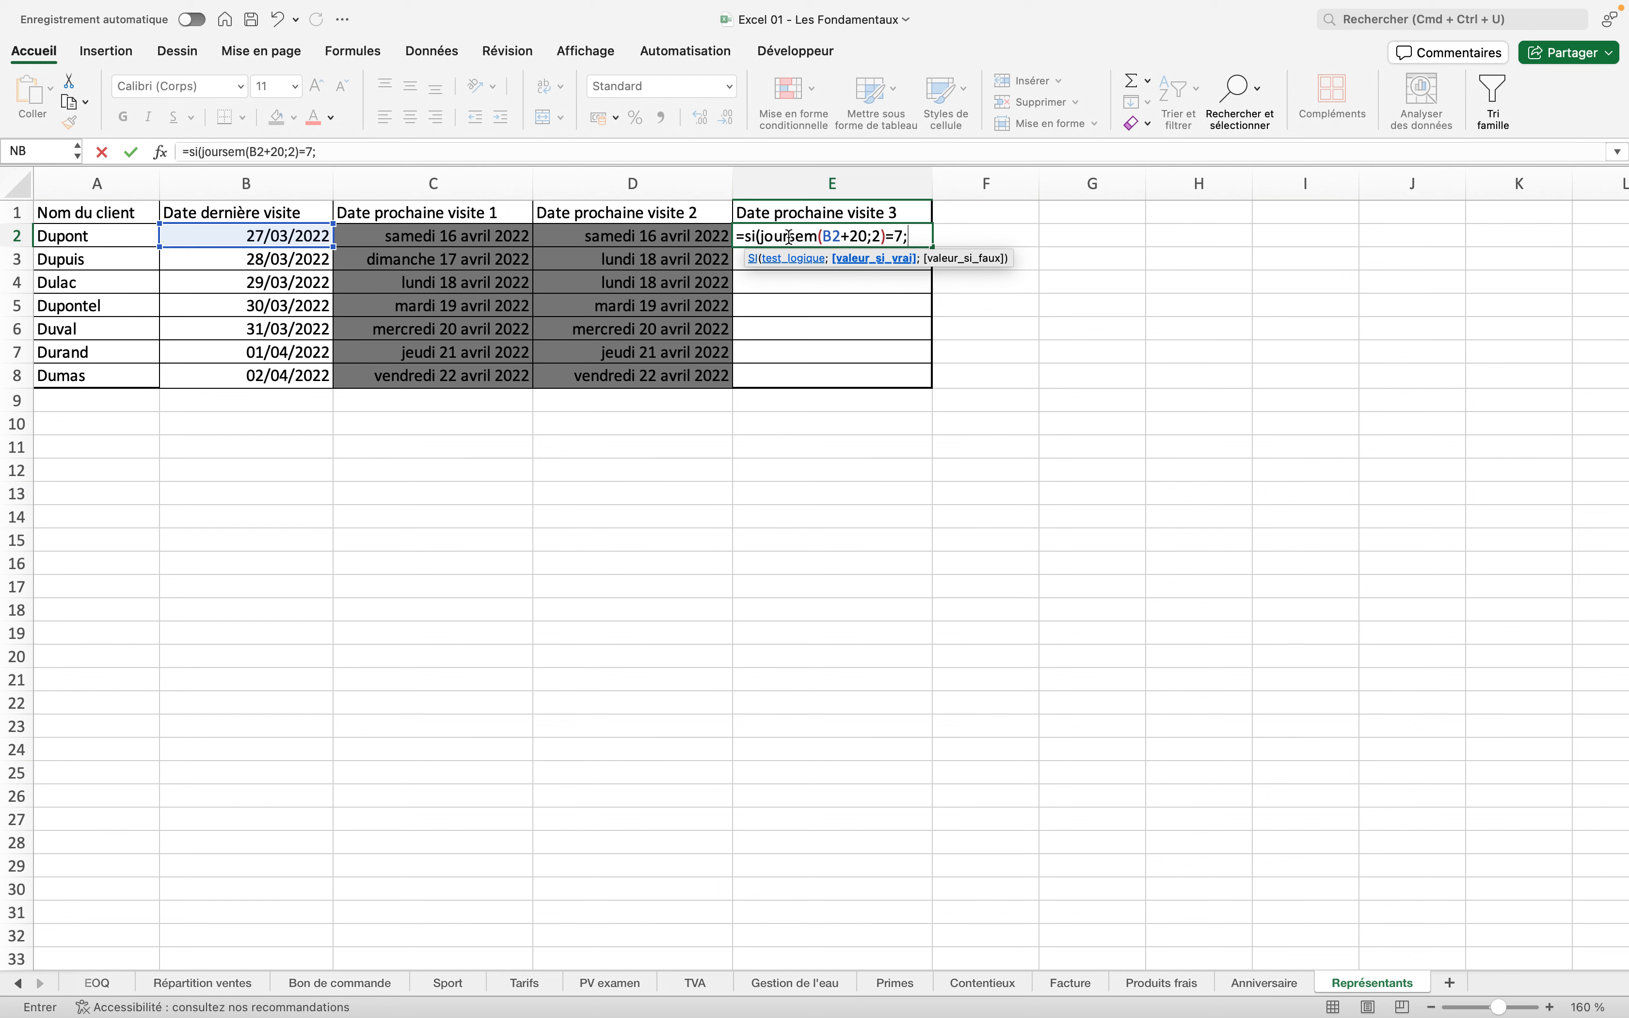
left_click(315, 238)
type("+2")
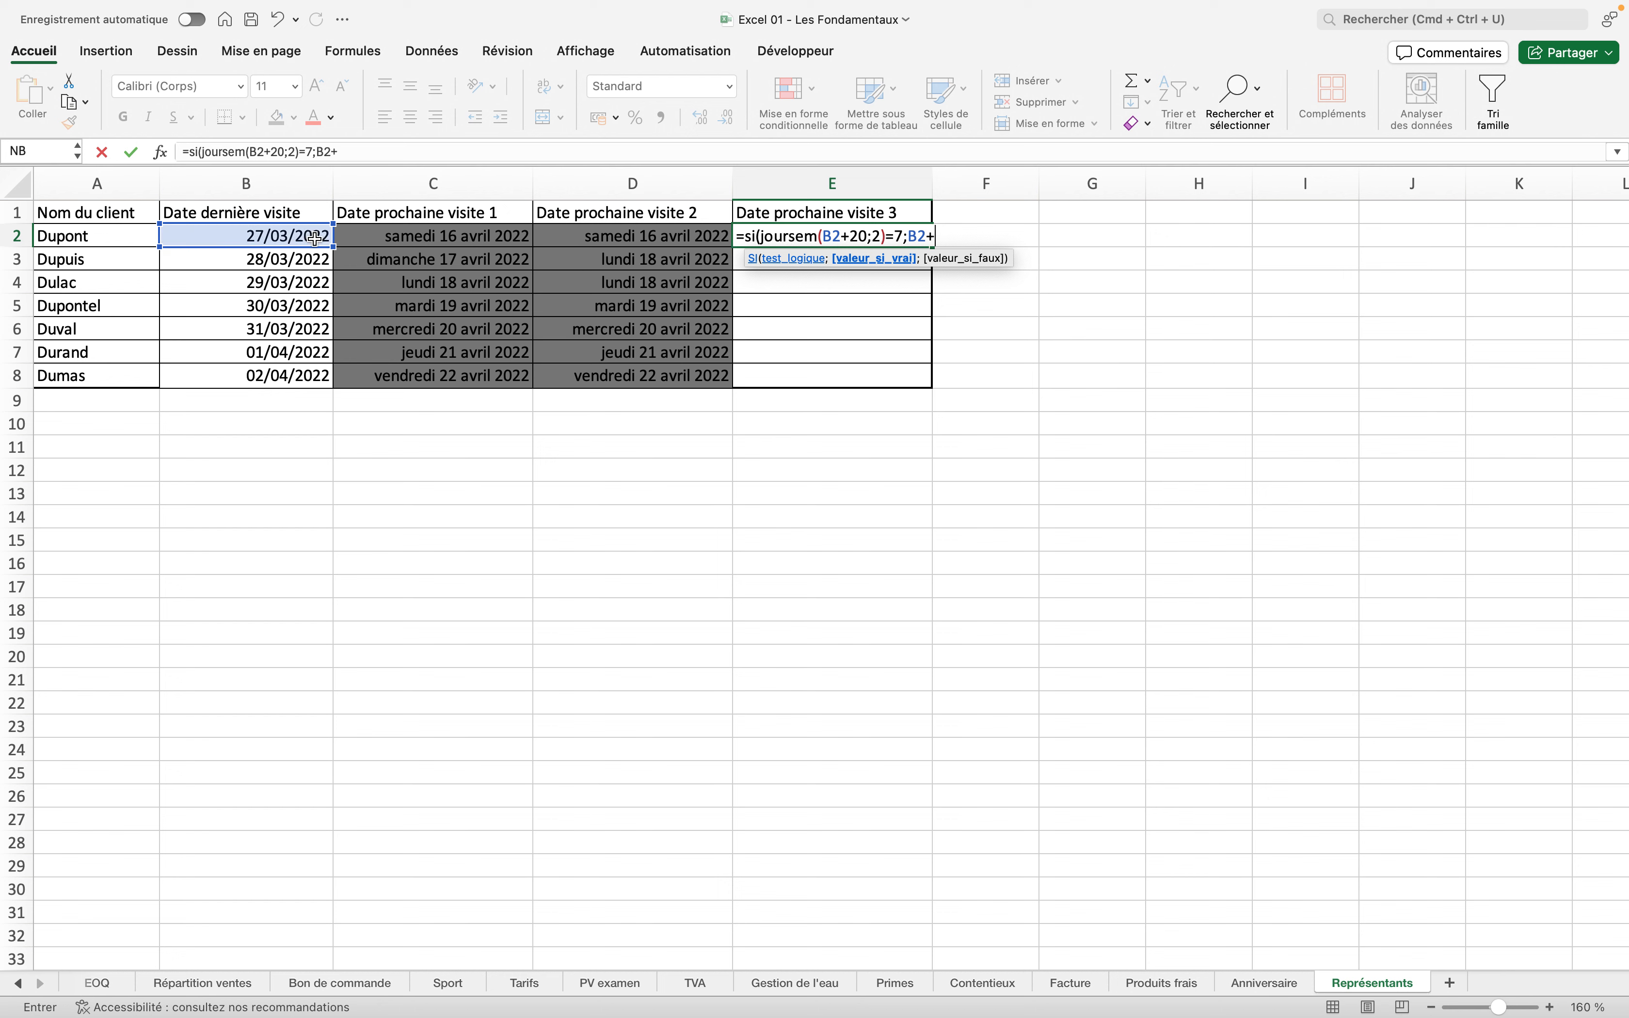
type("1;")
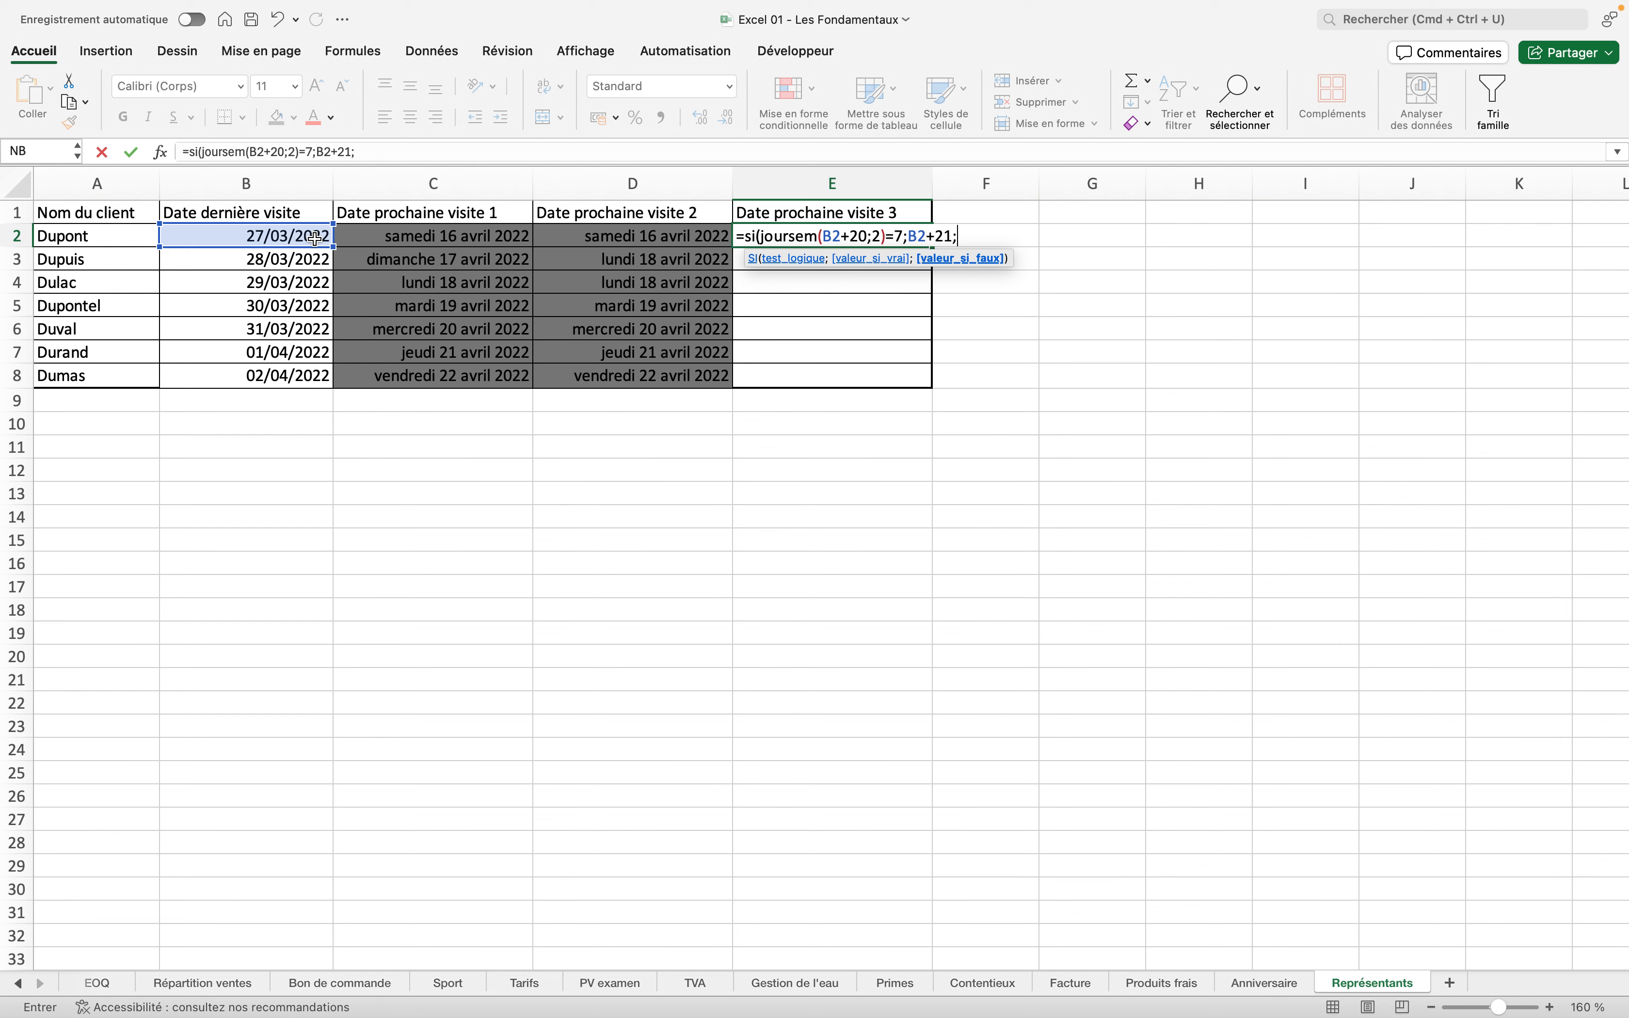
Nest a second SI as the false value in E2, with the Saturday test JOURSEM(B2+20;2)=6
type("si(jou")
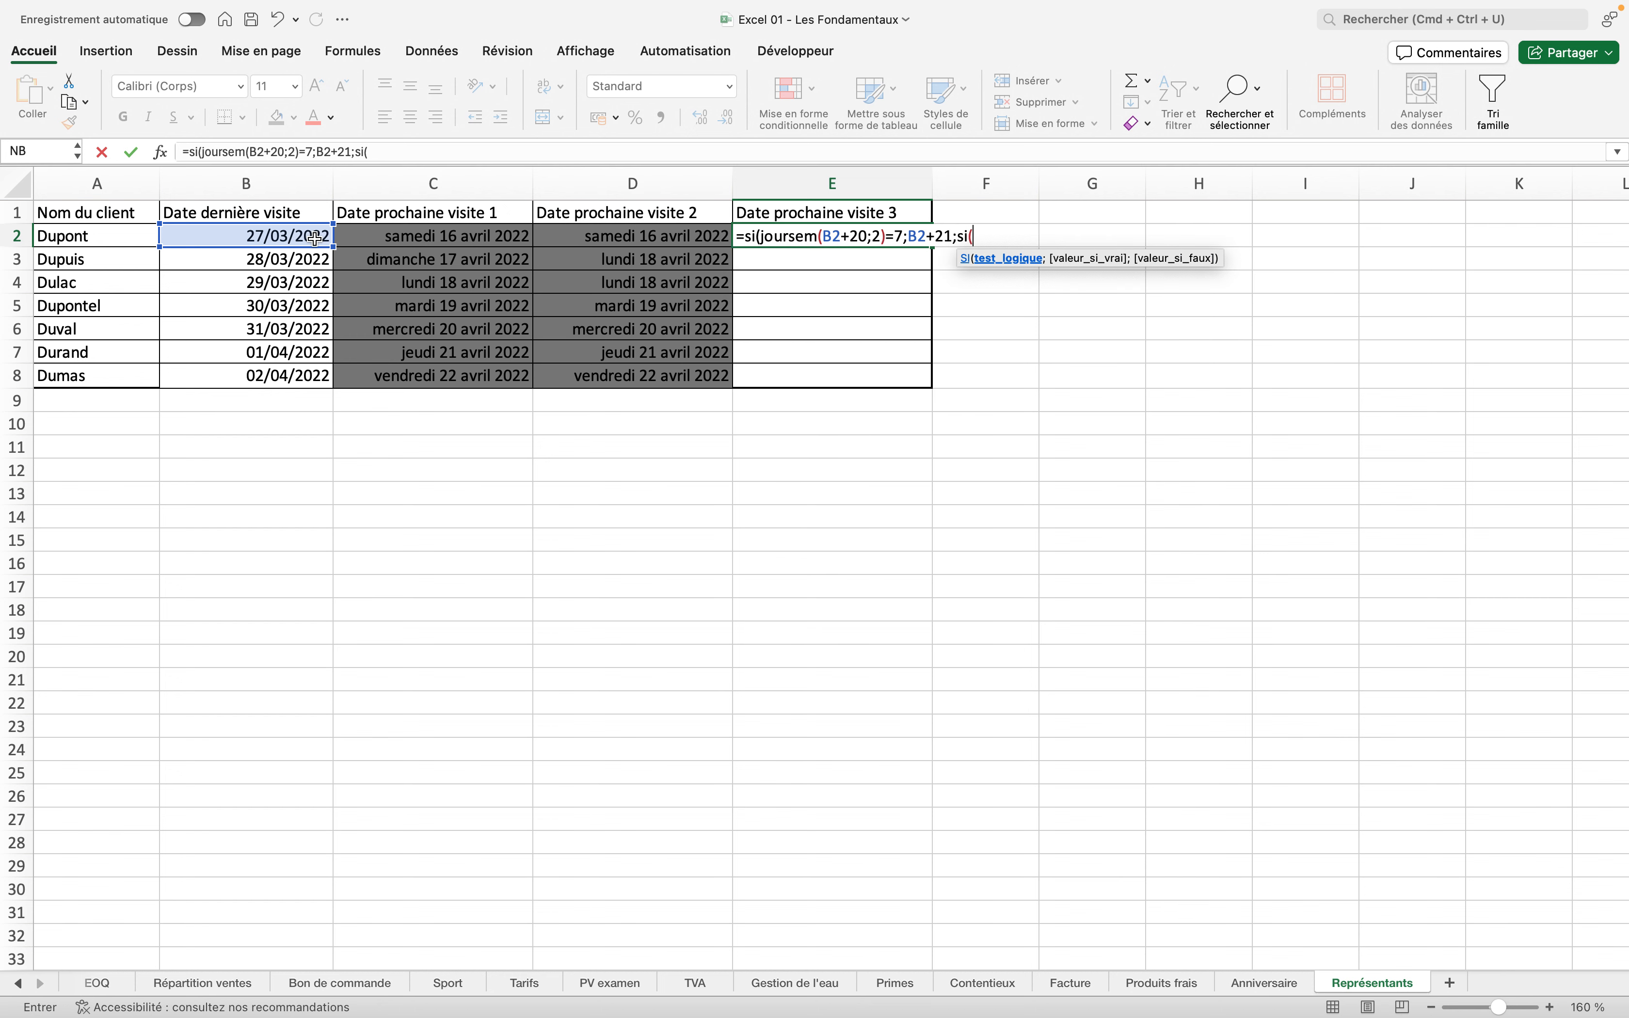
key("Down")
key("Down")
key("Down")
key("Tab")
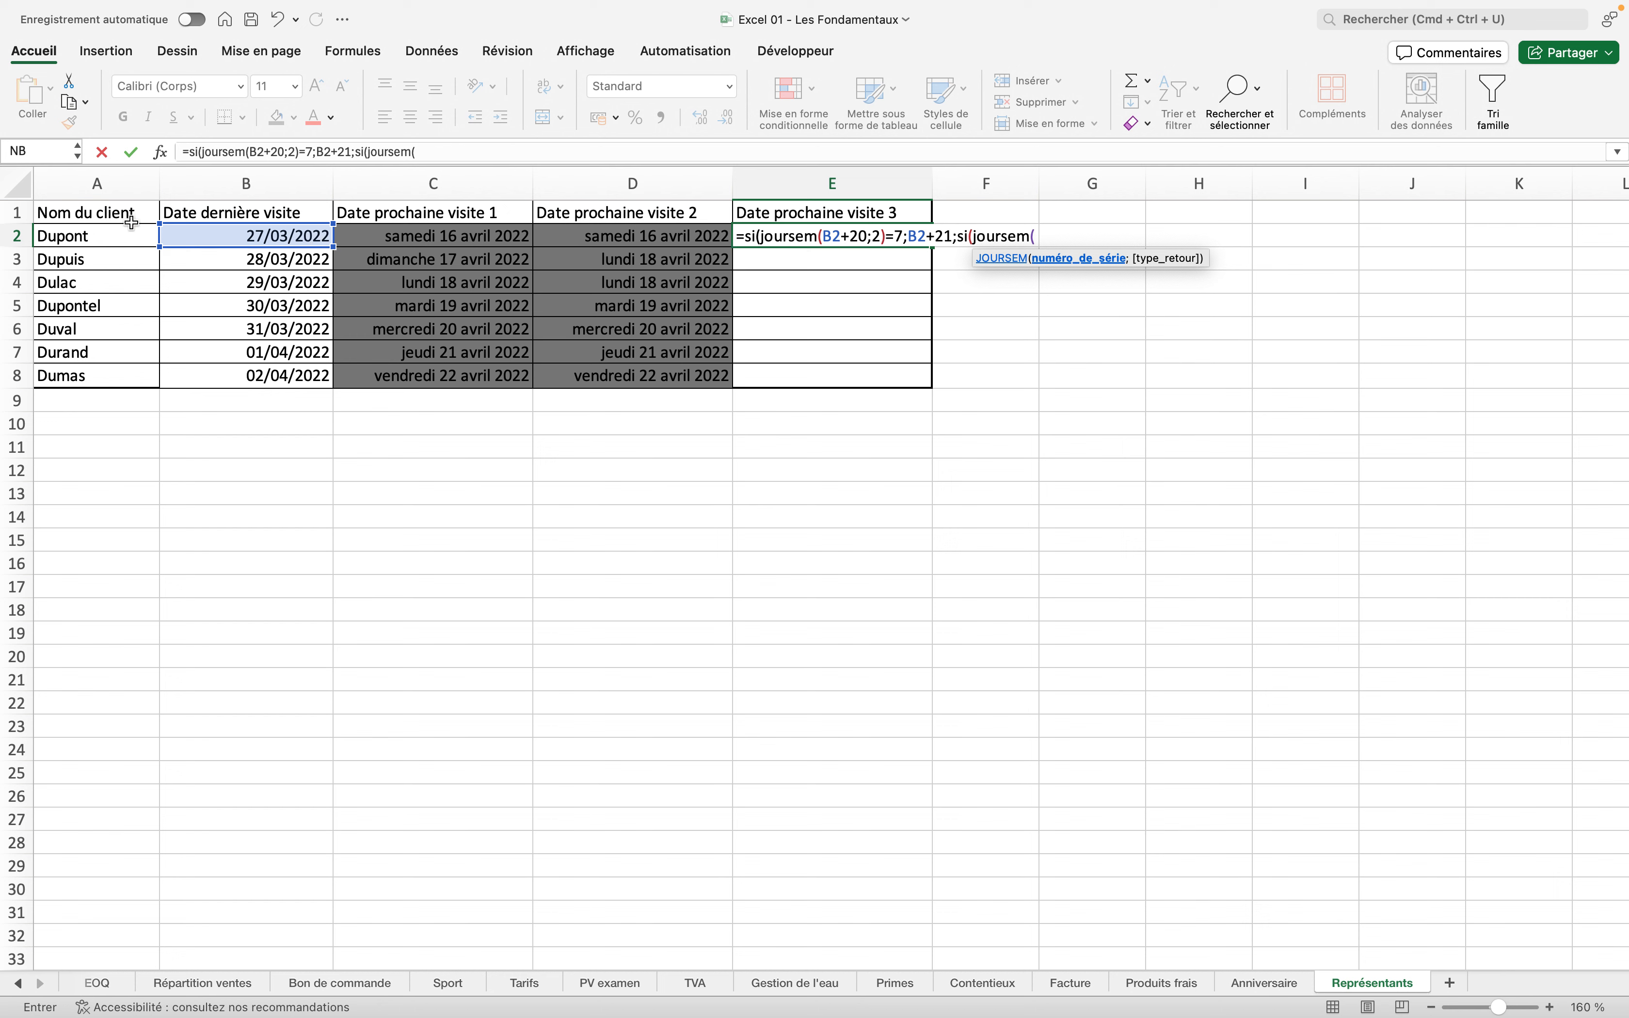
left_click(191, 237)
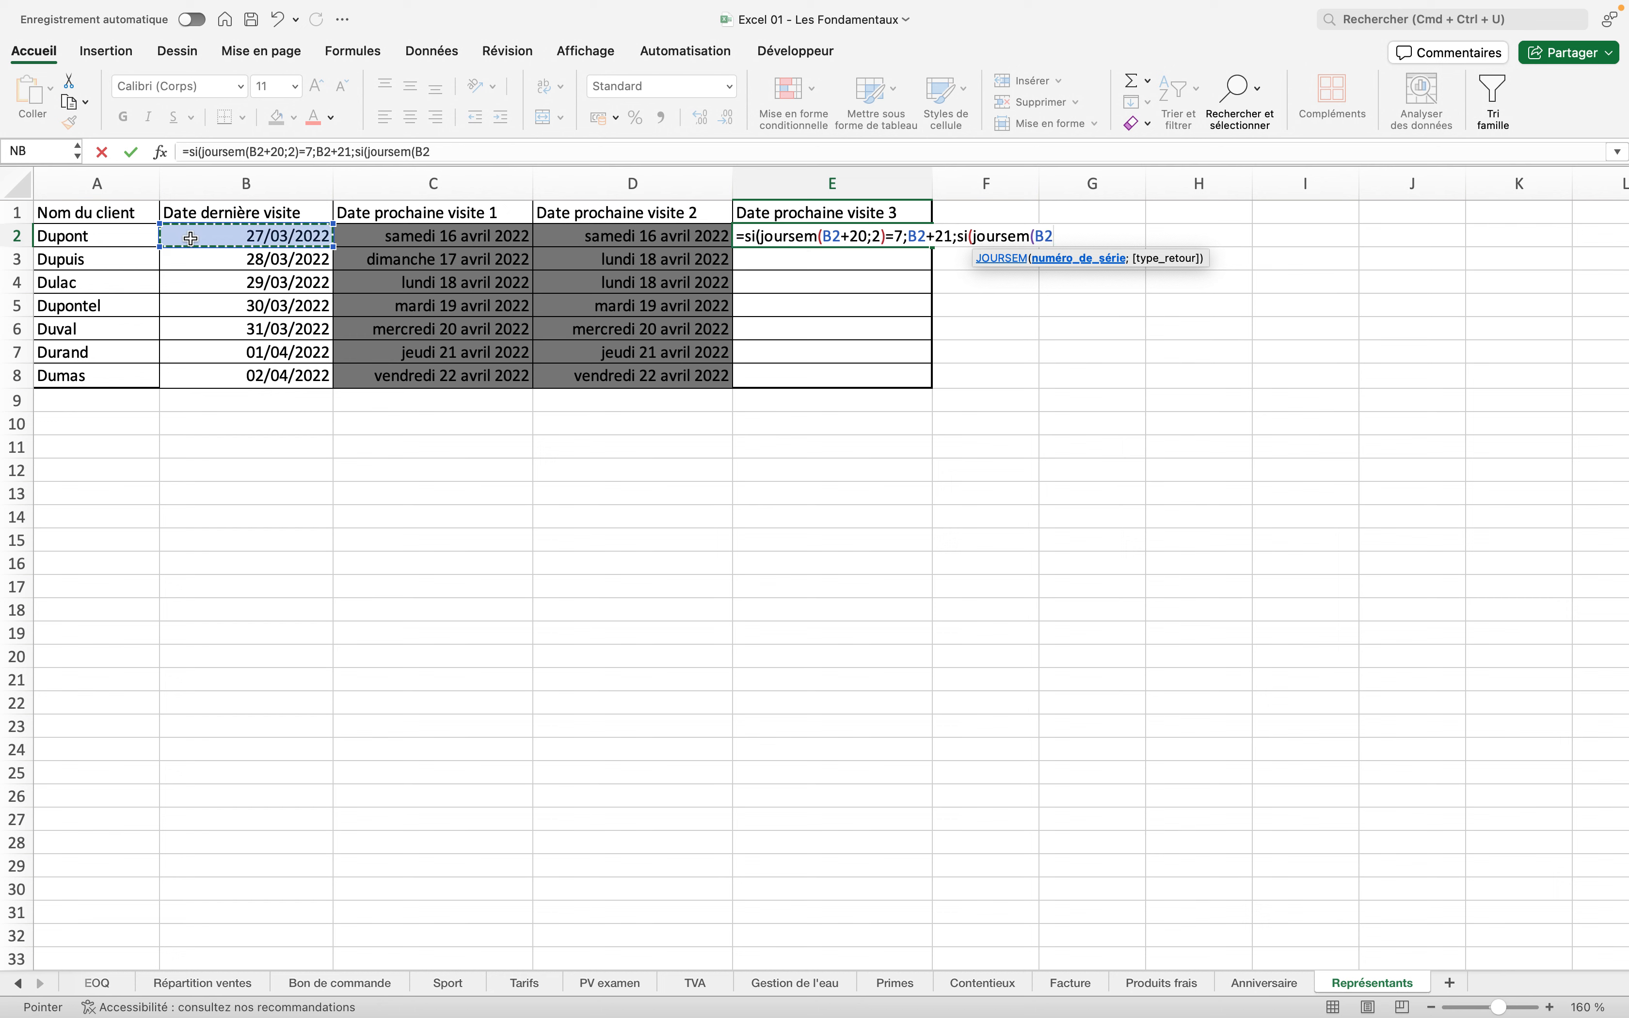
type("+20")
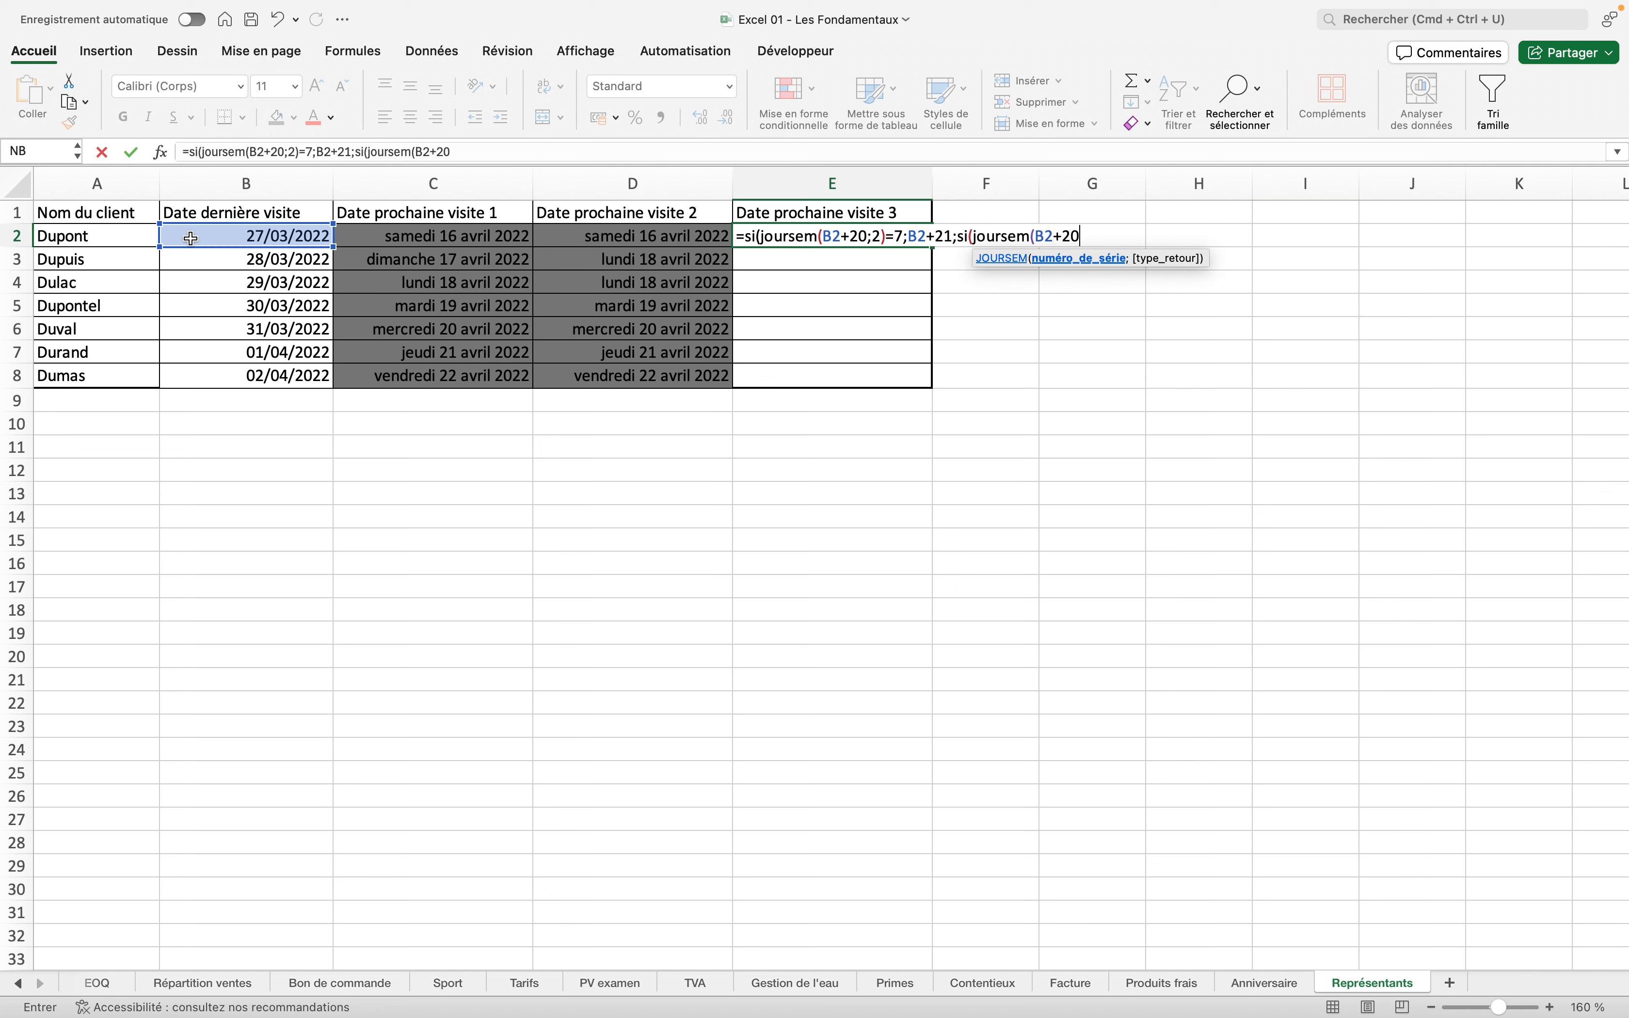
type(";2)")
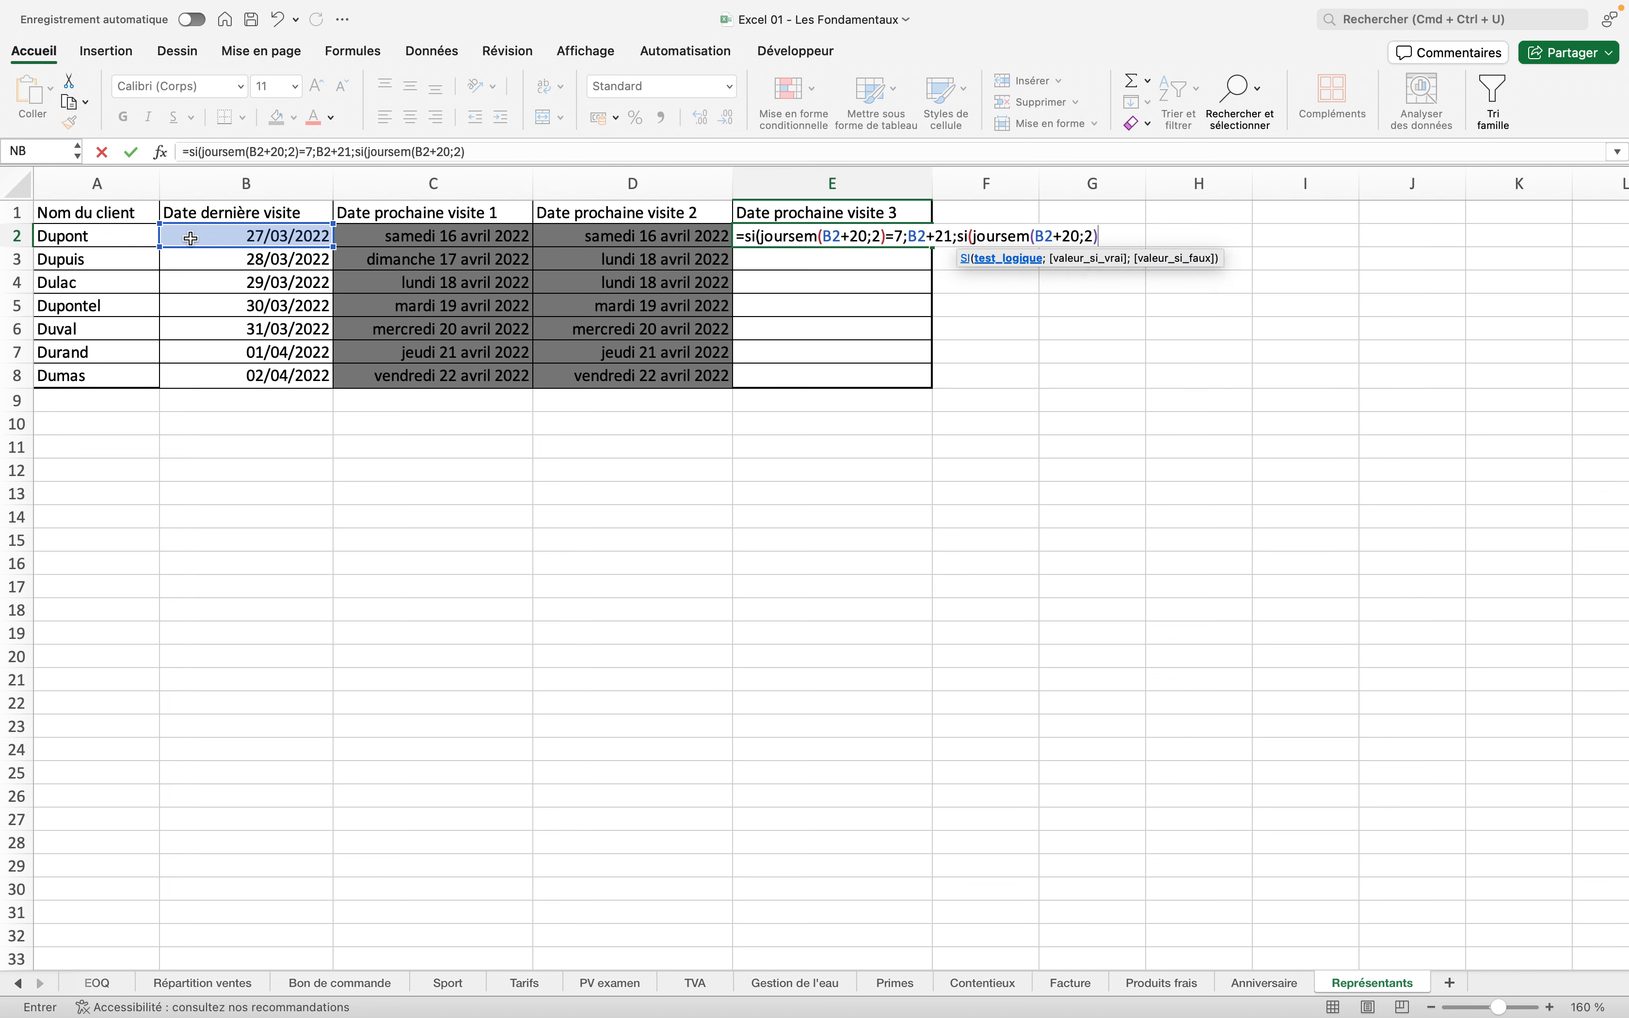
type("=6;")
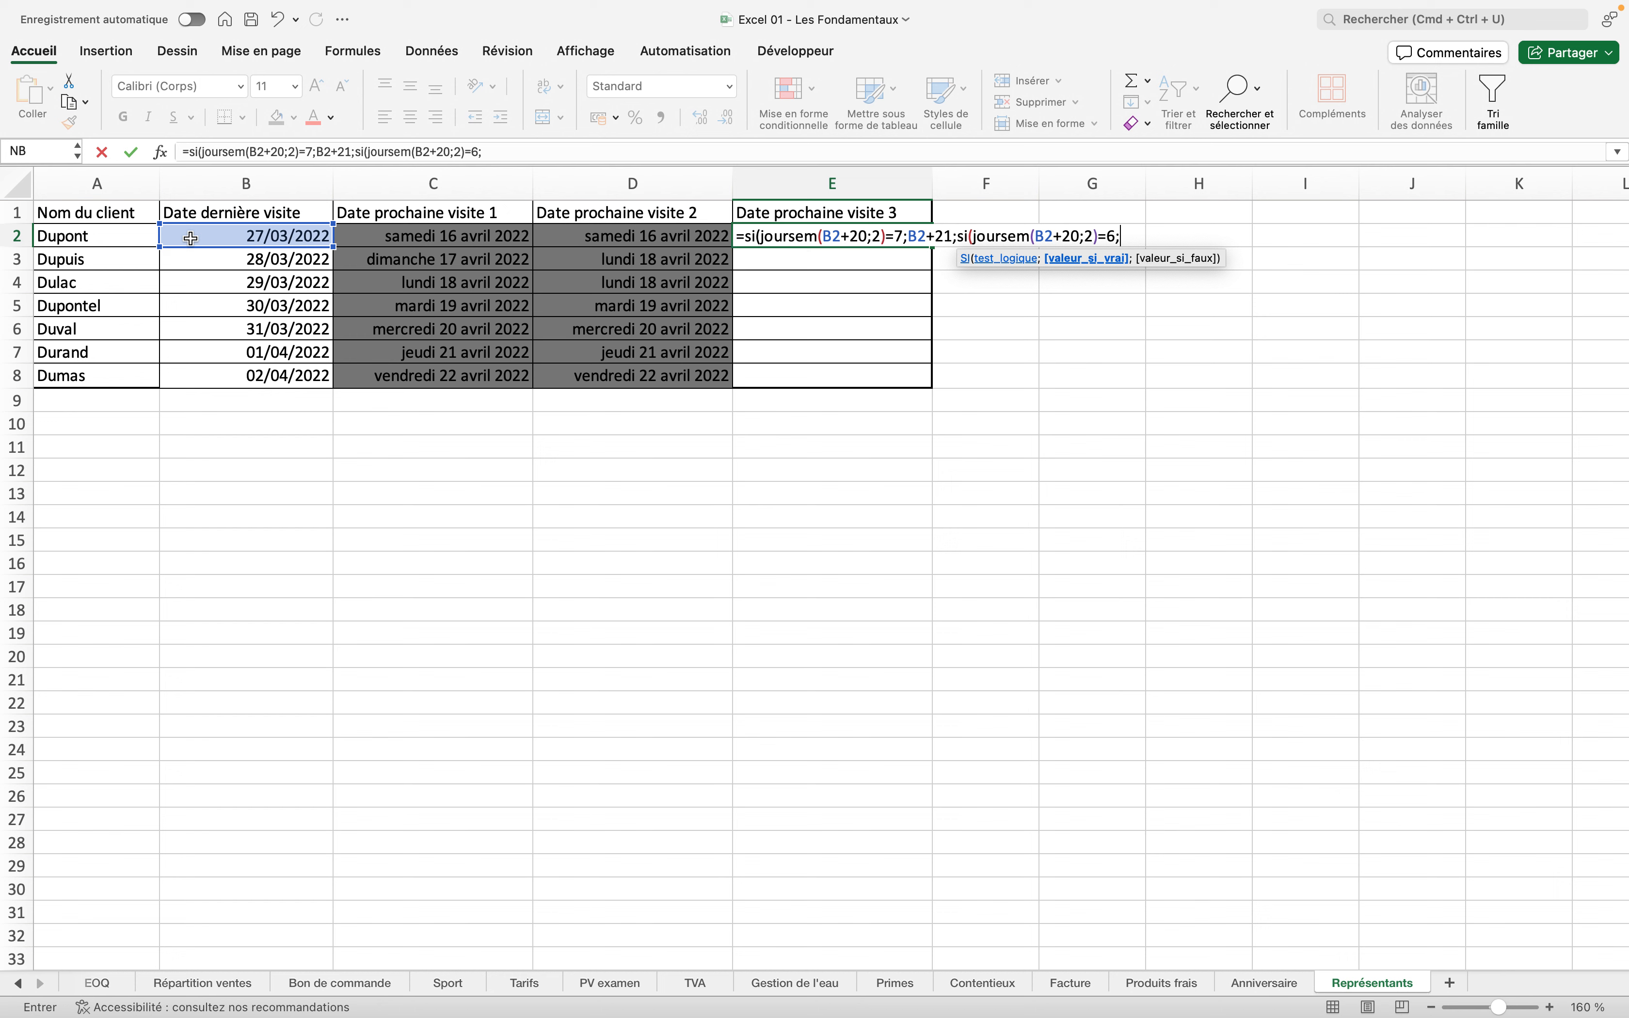
Complete the nested SI in E2 with B2+19 as the true value and B2+20 as the false value
left_click(181, 241)
type("+19")
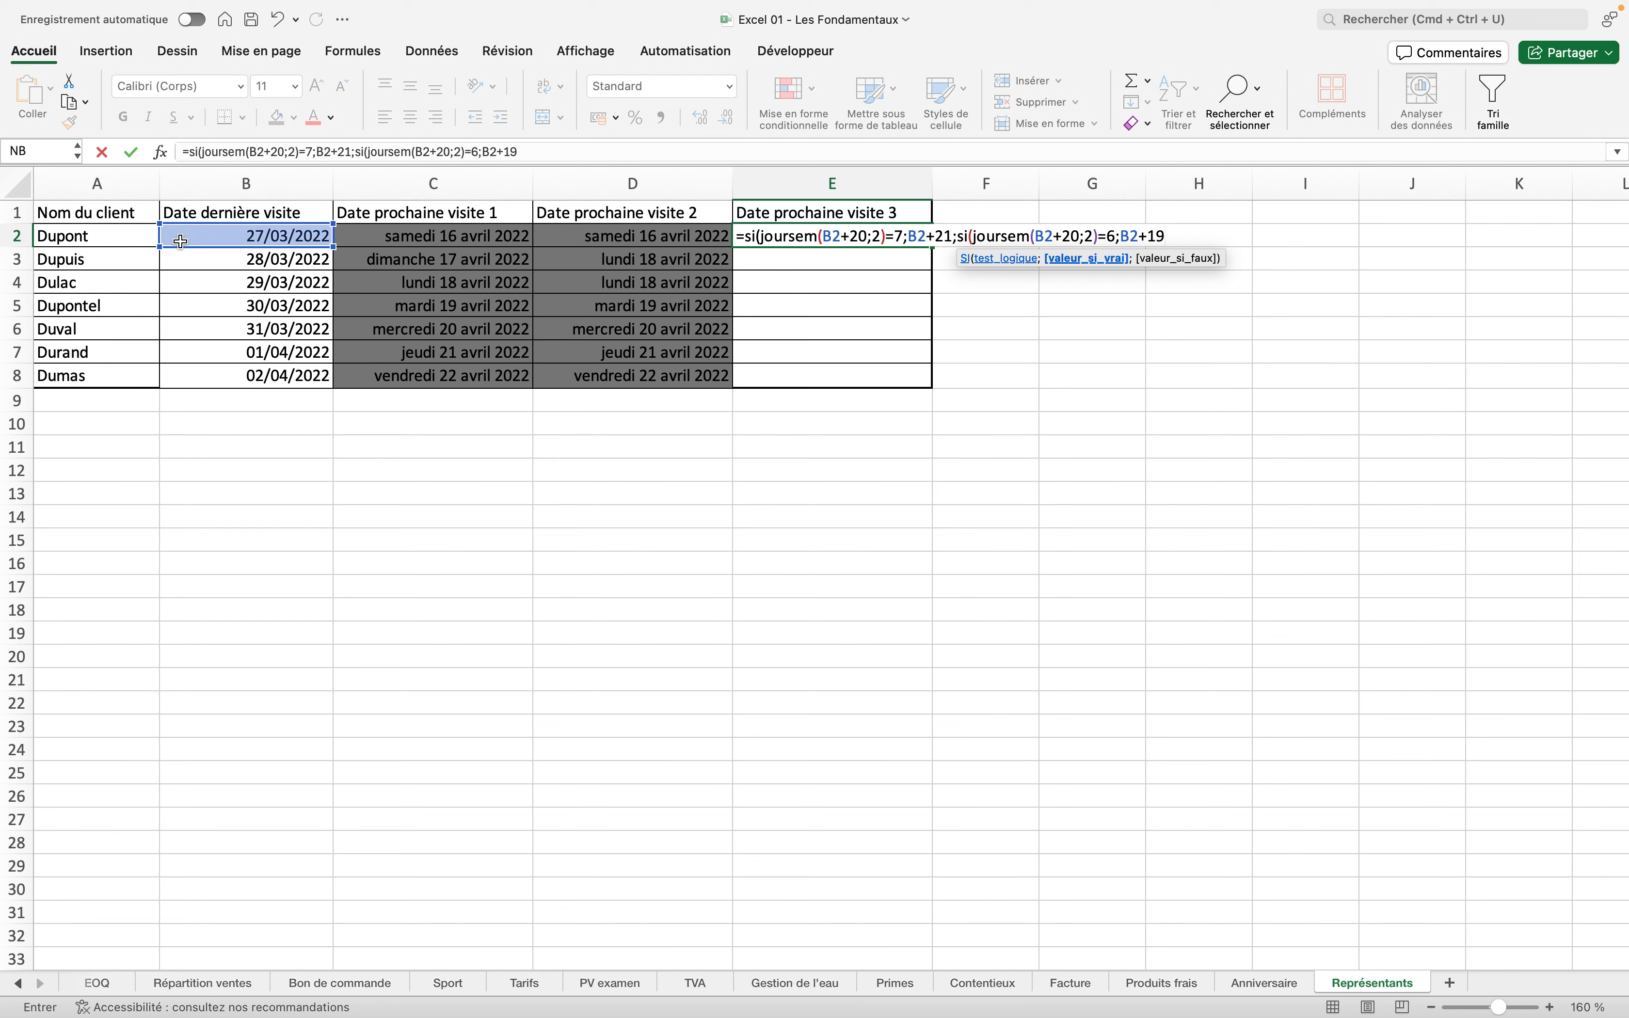
type(";")
left_click(182, 239)
type("+20")
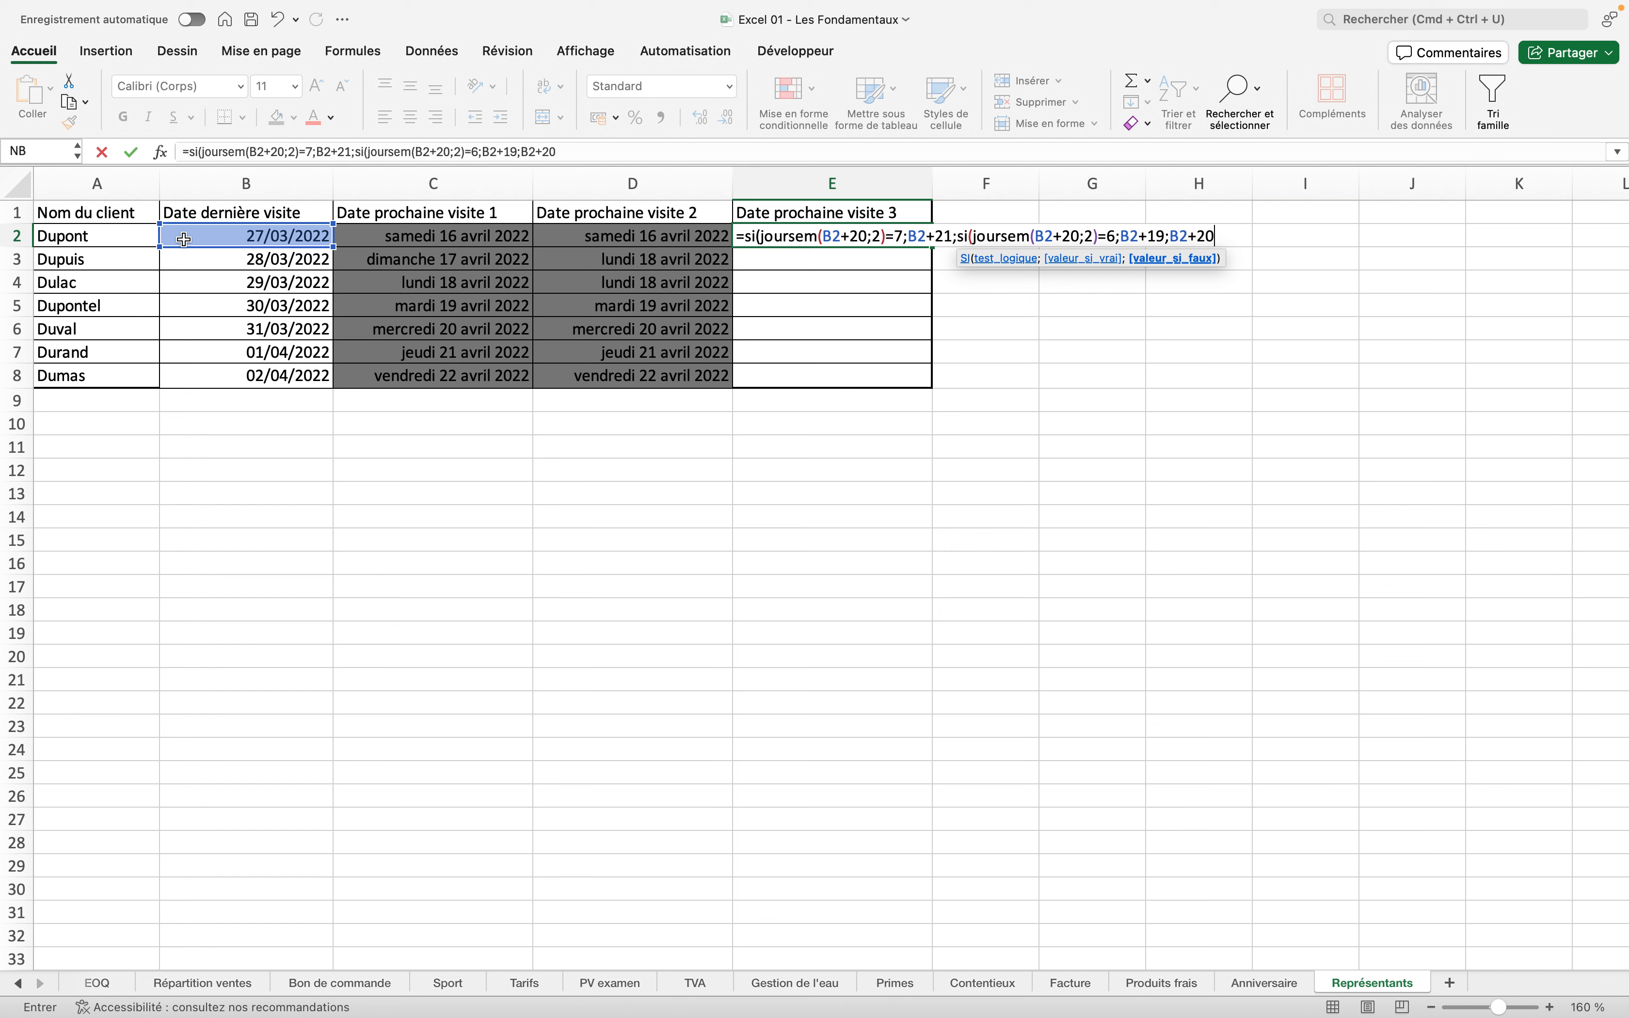
type(")")
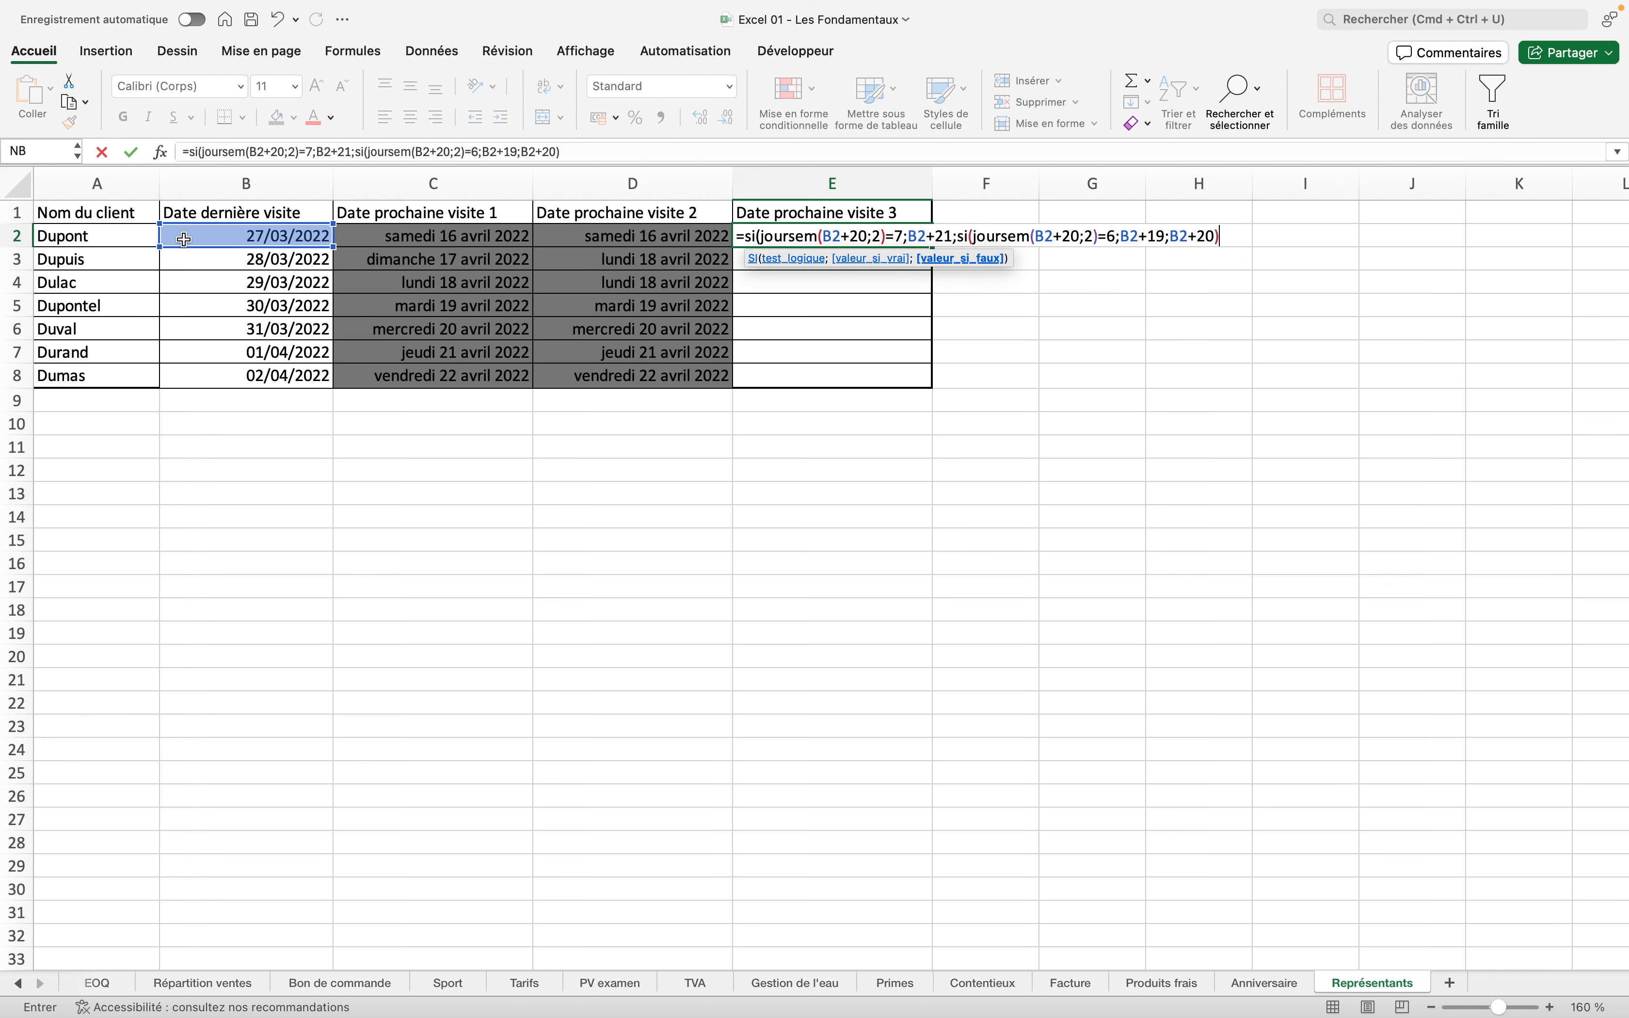
type(")")
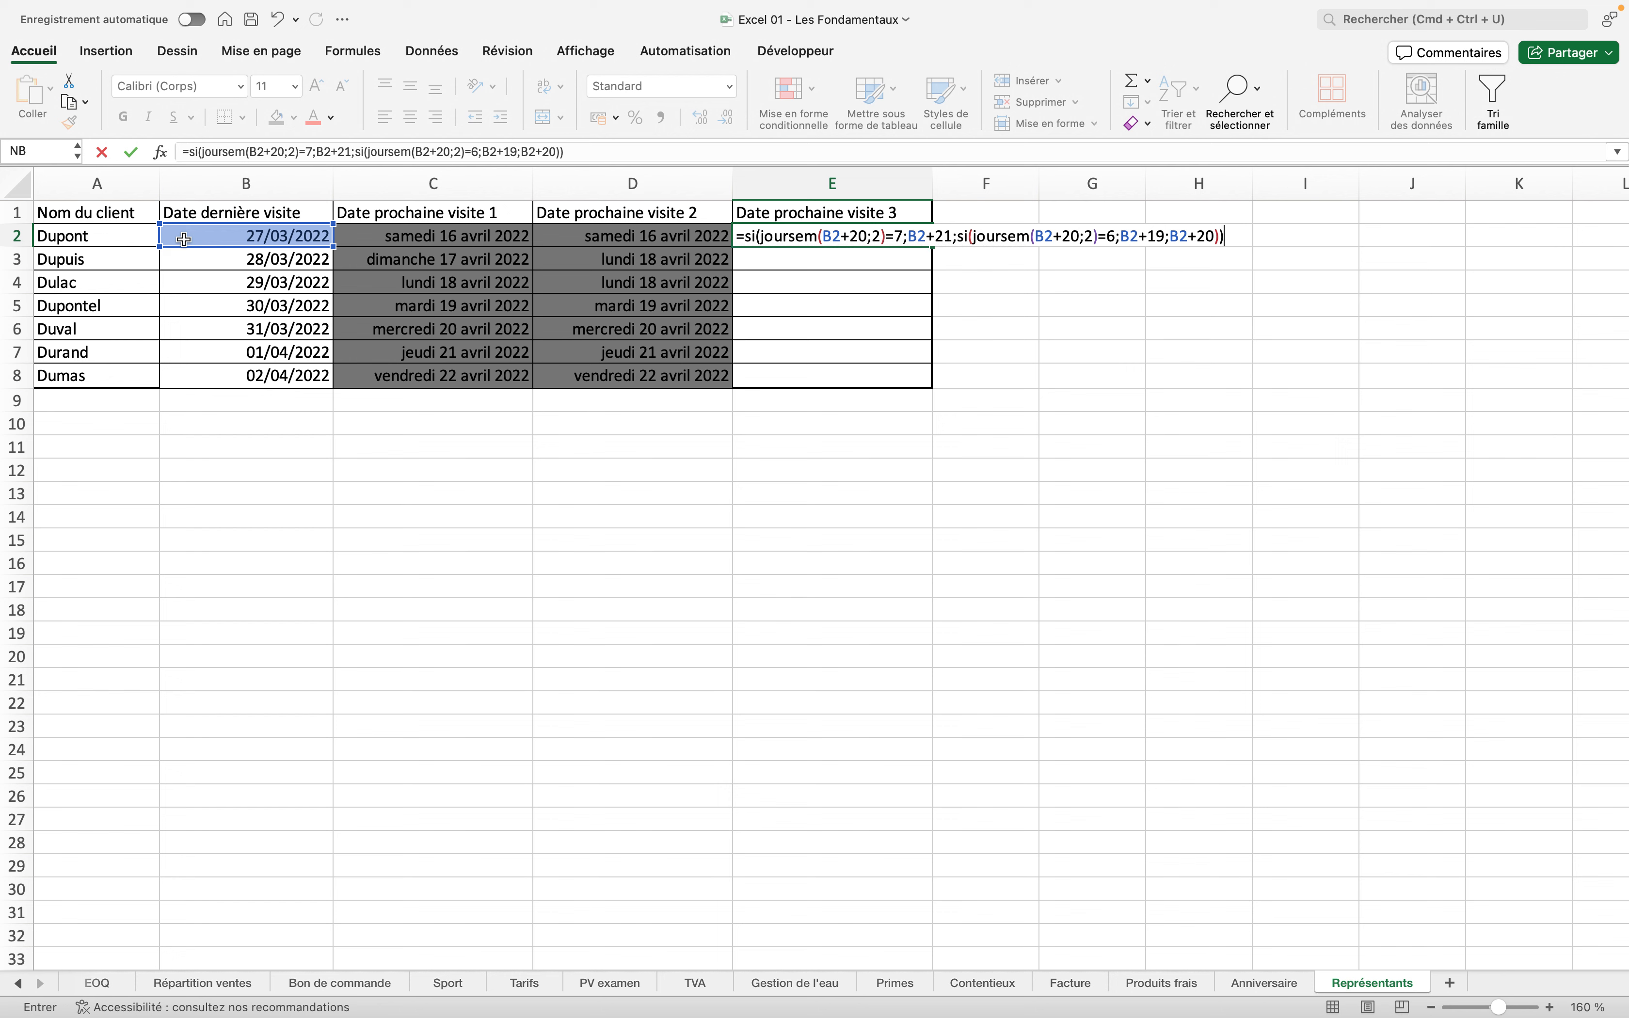
key("Return")
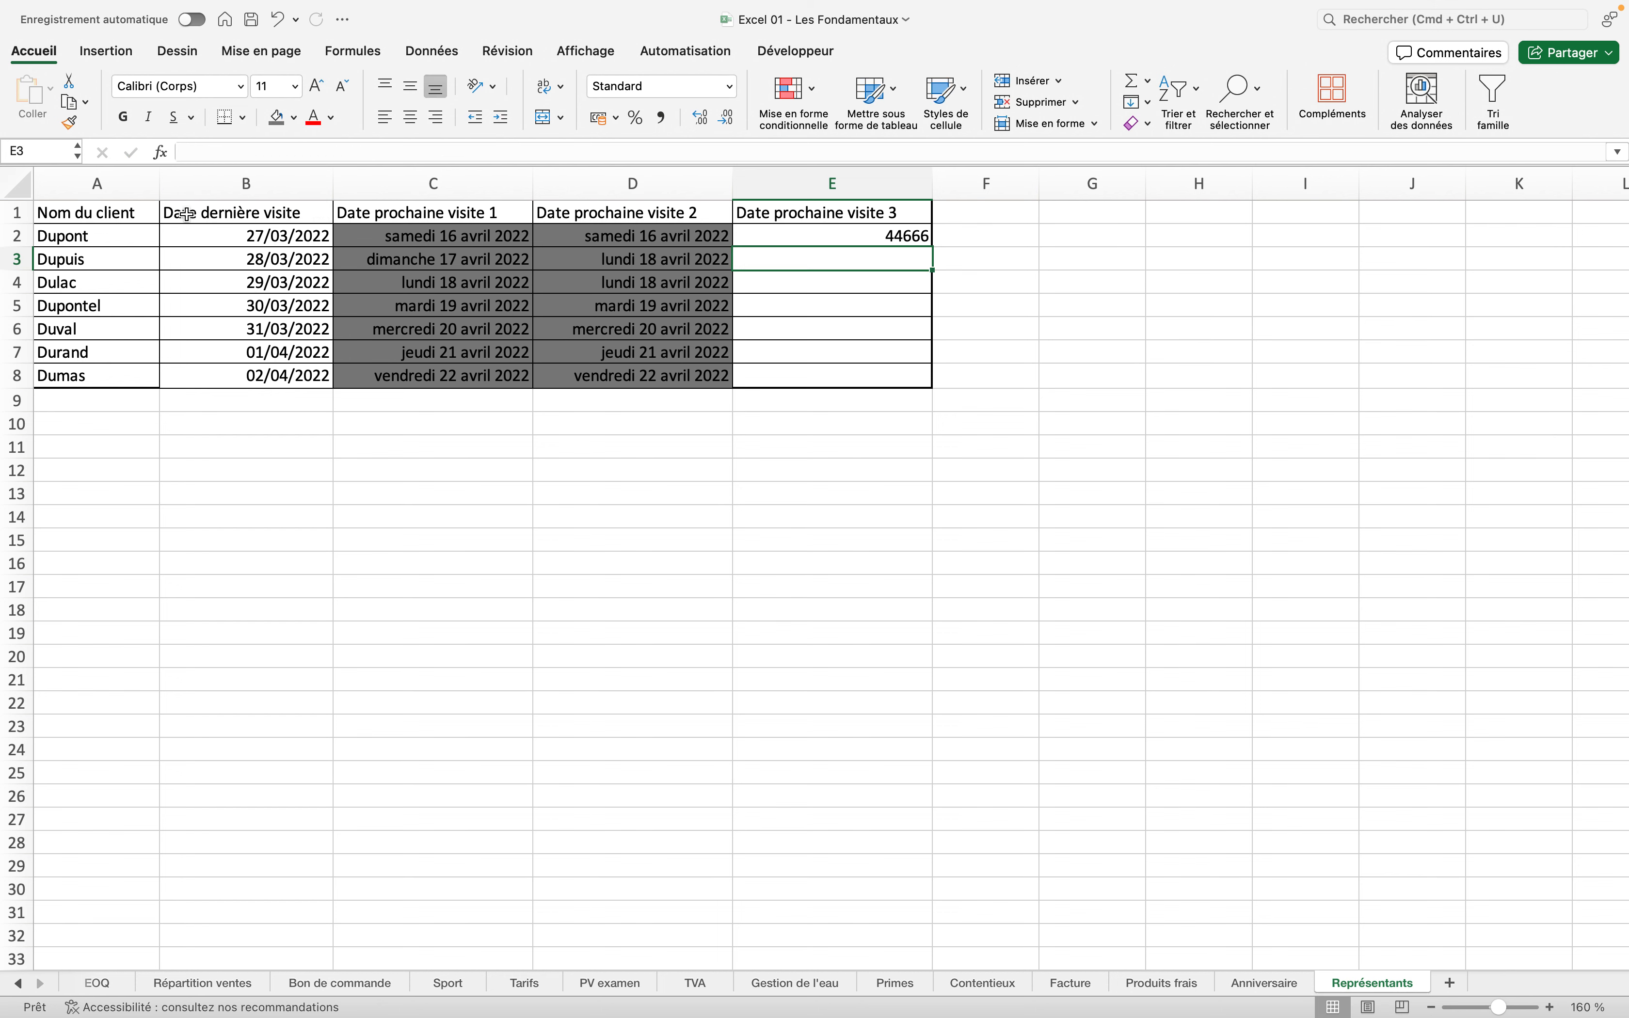
Format E2 as Date longue and copy its formula down through E8
left_click(740, 236)
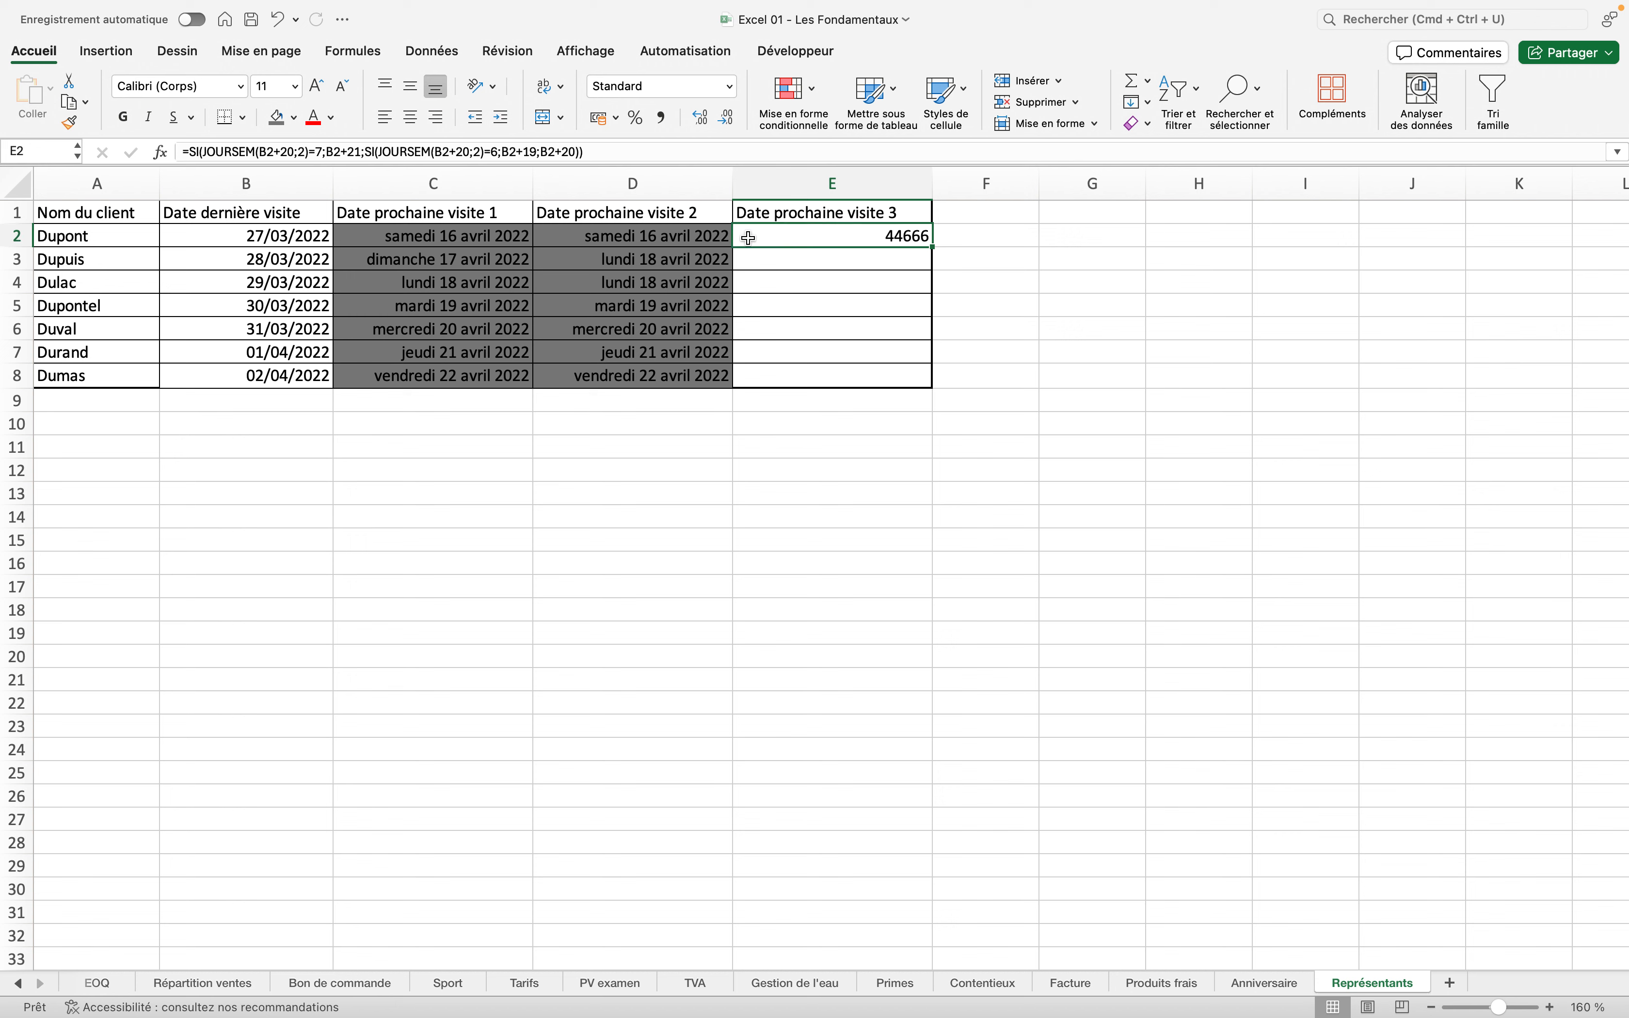
left_click(730, 89)
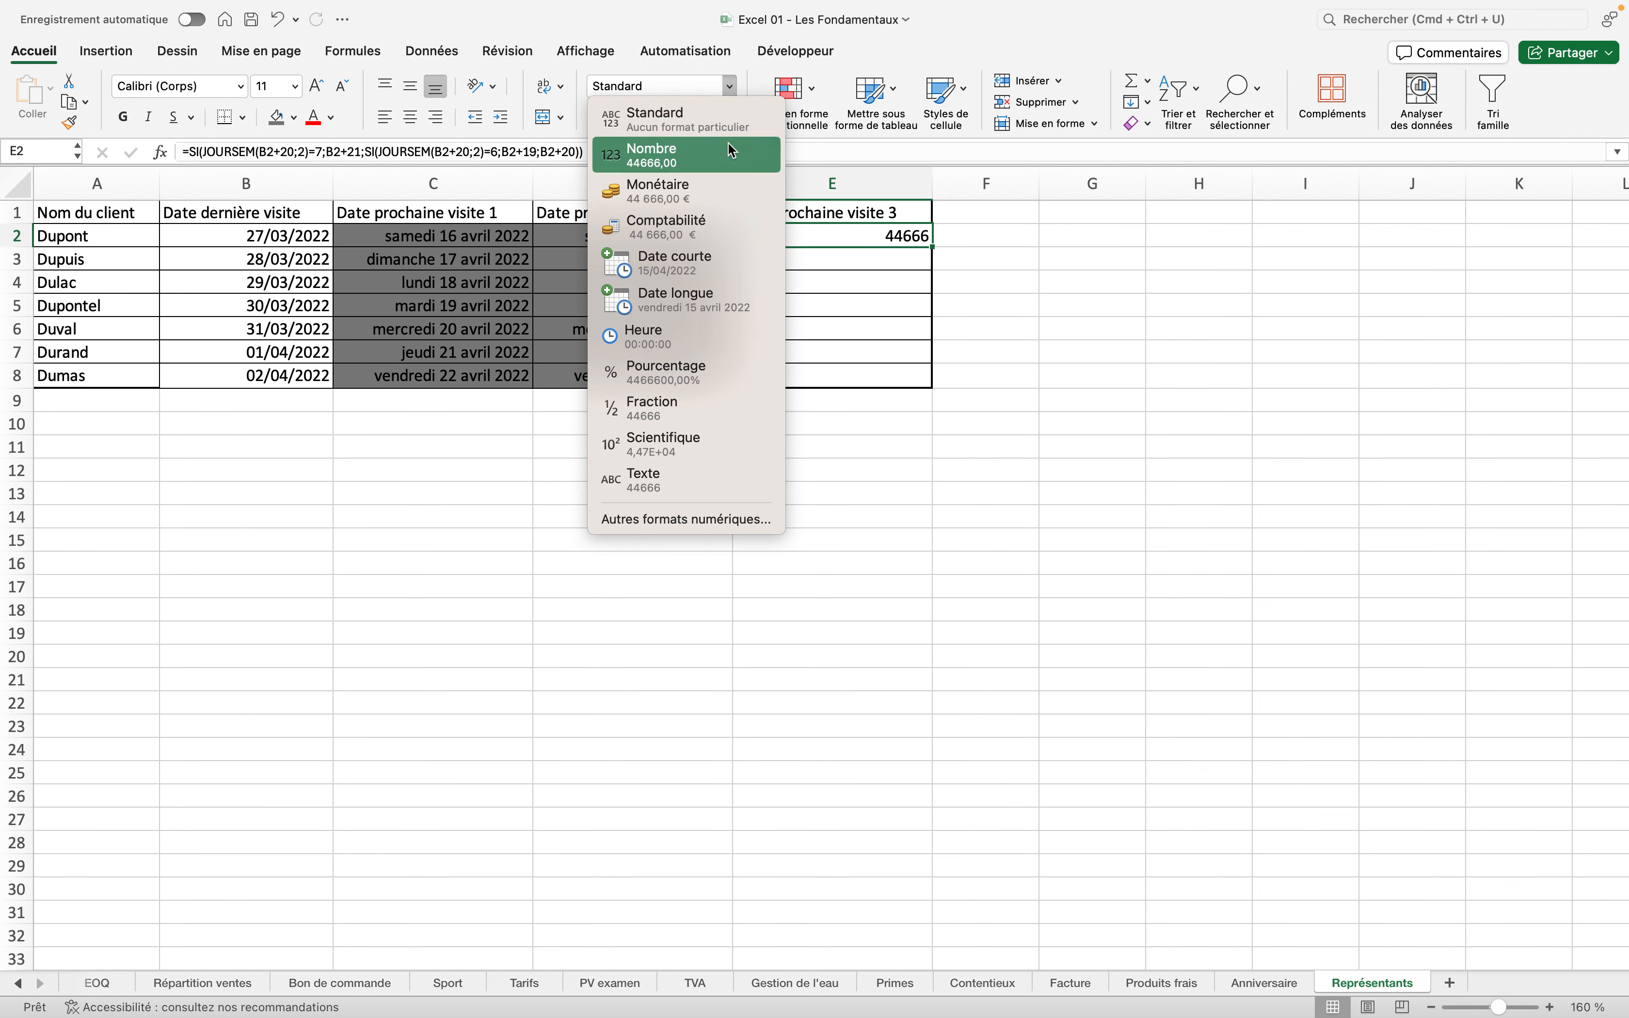
left_click(721, 298)
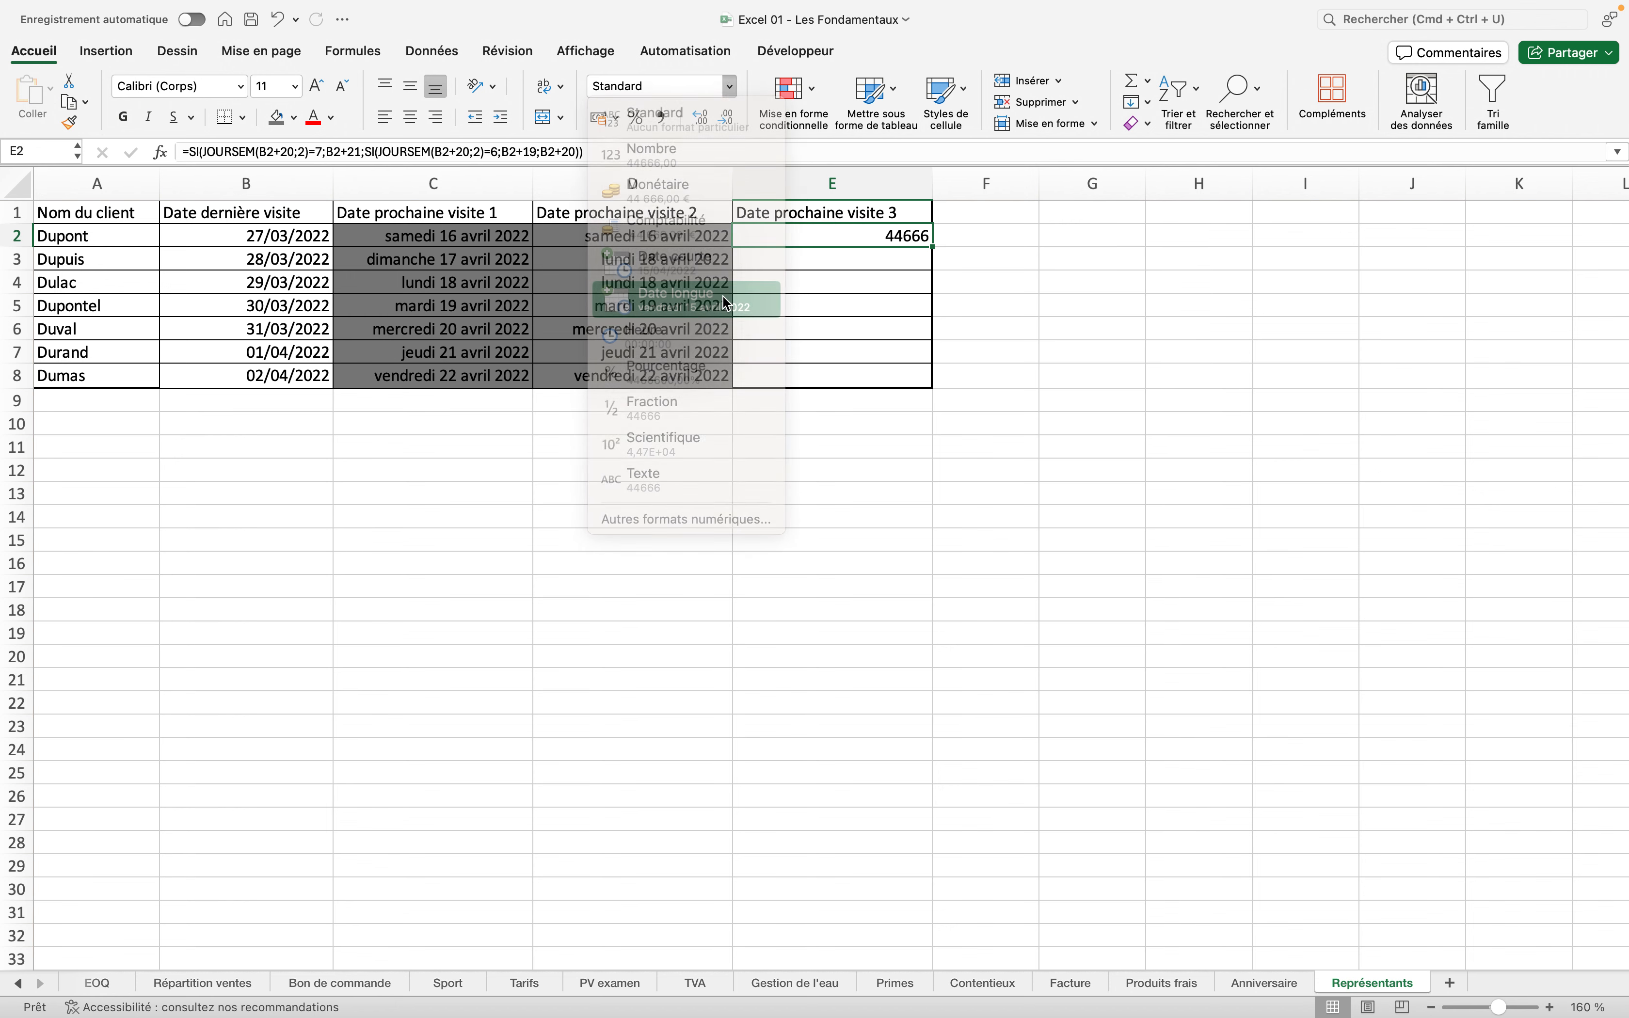
left_click_drag(932, 248, 930, 376)
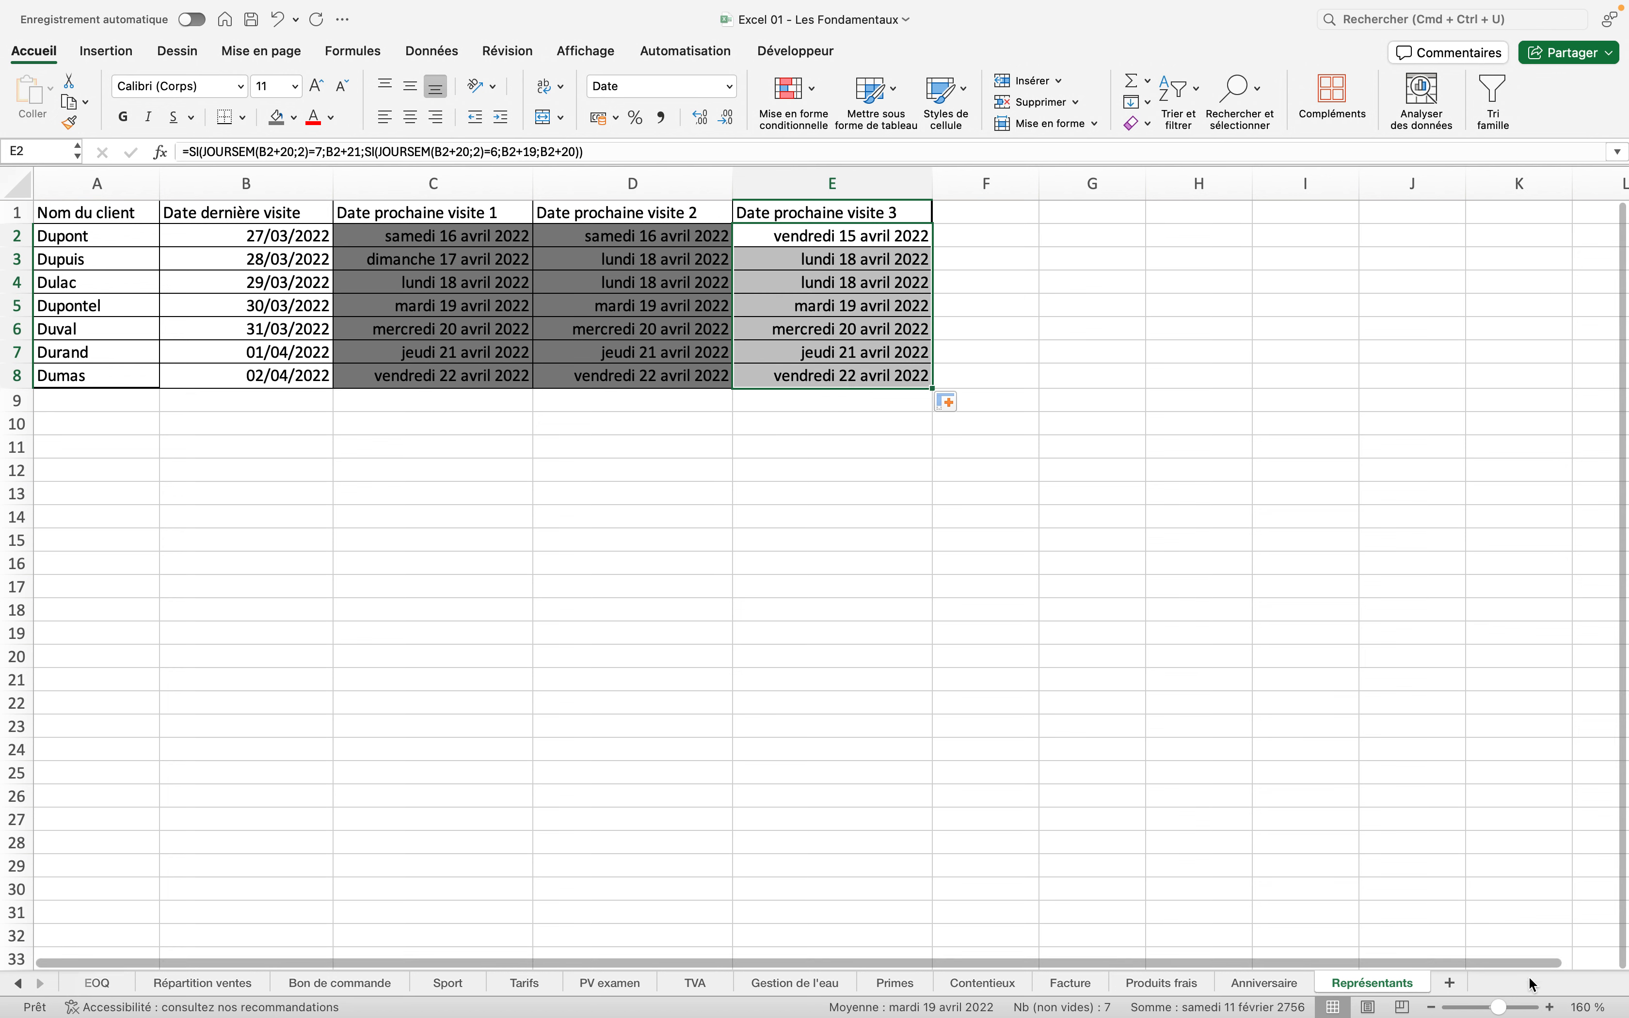
left_click(1551, 1007)
left_click(1550, 1007)
left_click(1550, 1007)
left_click(1549, 1007)
left_click(1549, 1007)
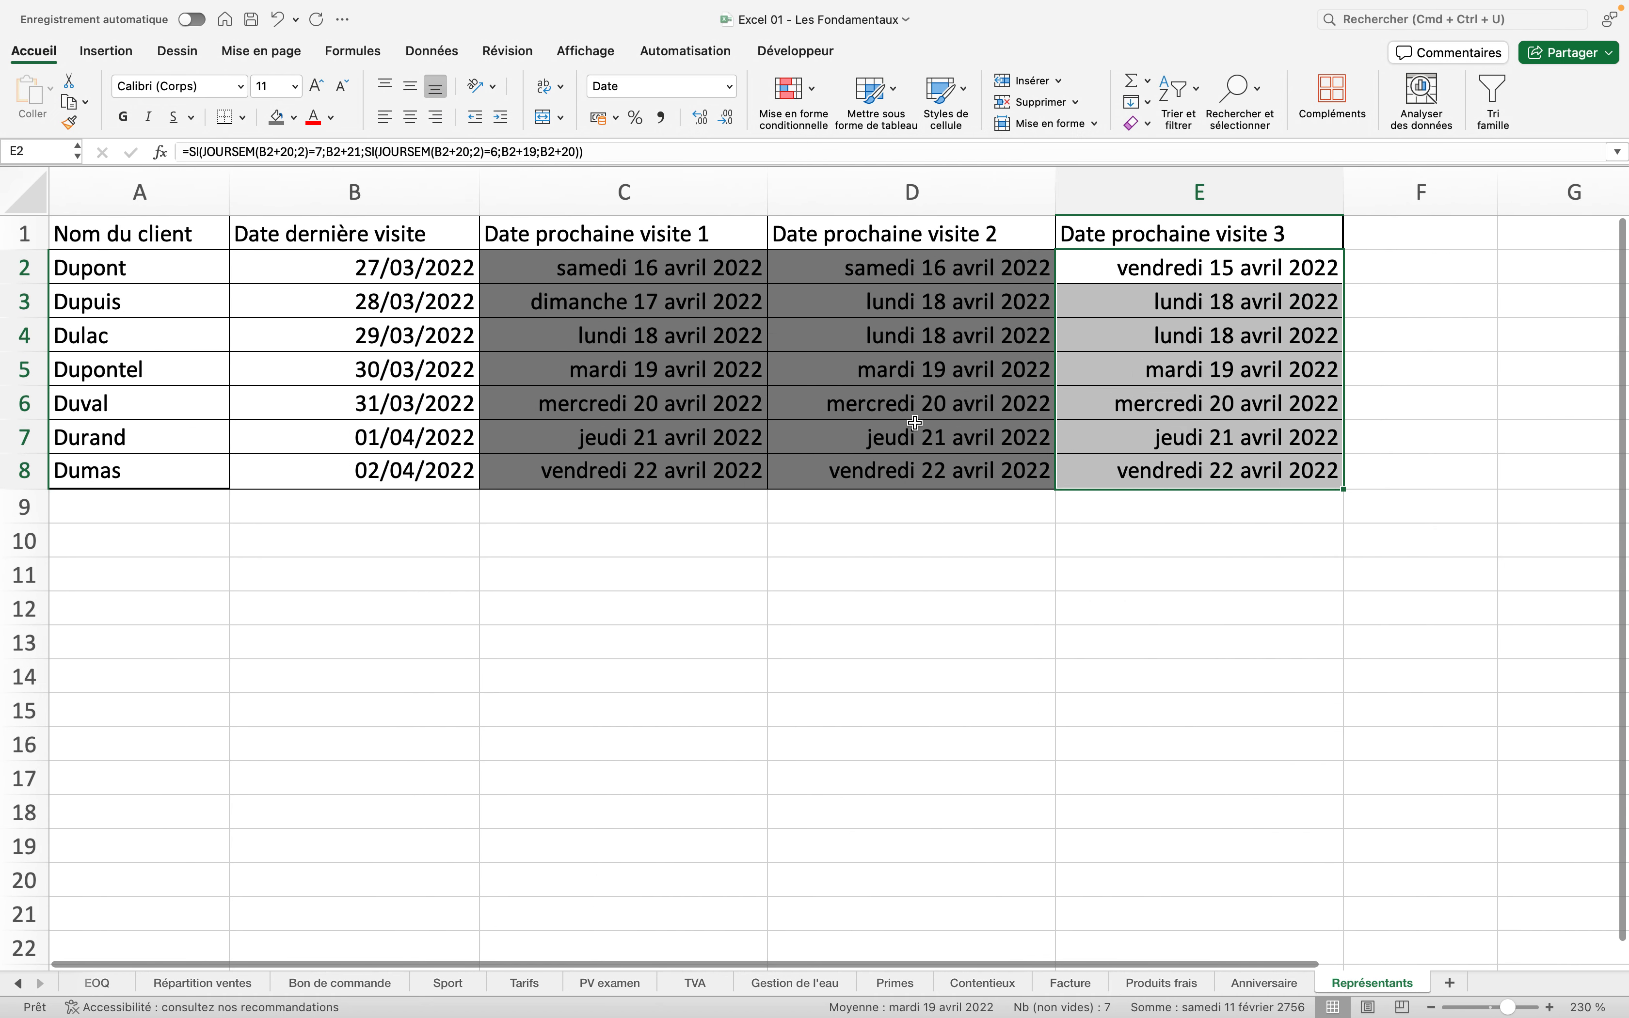